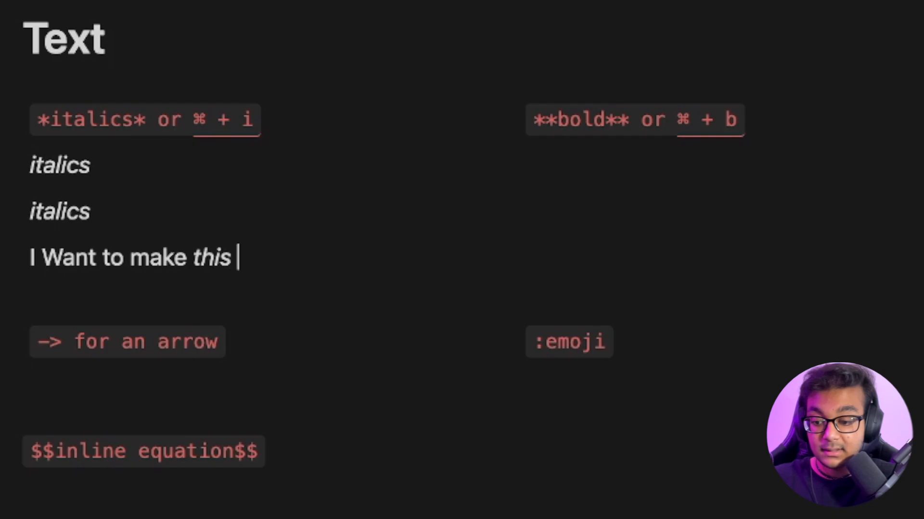
# - Complete the line "I Want to make this italics" with a plain word "italics" and start a new line below
pyautogui.press('BackSpace')
pyautogui.press('BackSpace')
pyautogui.write('lics')
pyautogui.press('Return')
# - Write "I want to make this italics" with only "this" italicised through asterisk markdown
pyautogui.write('I want to ma')
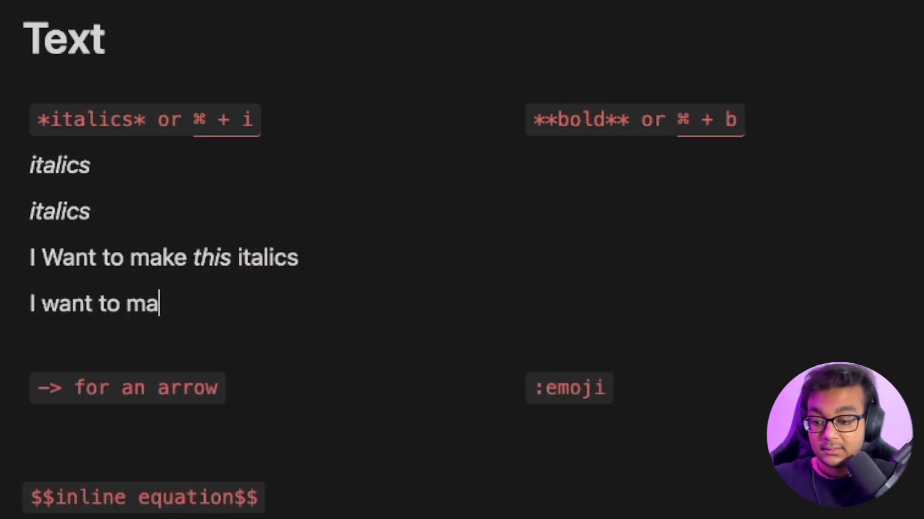
pyautogui.write('ke *th')
pyautogui.press('BackSpace')
pyautogui.press('BackSpace')
pyautogui.write('*this')
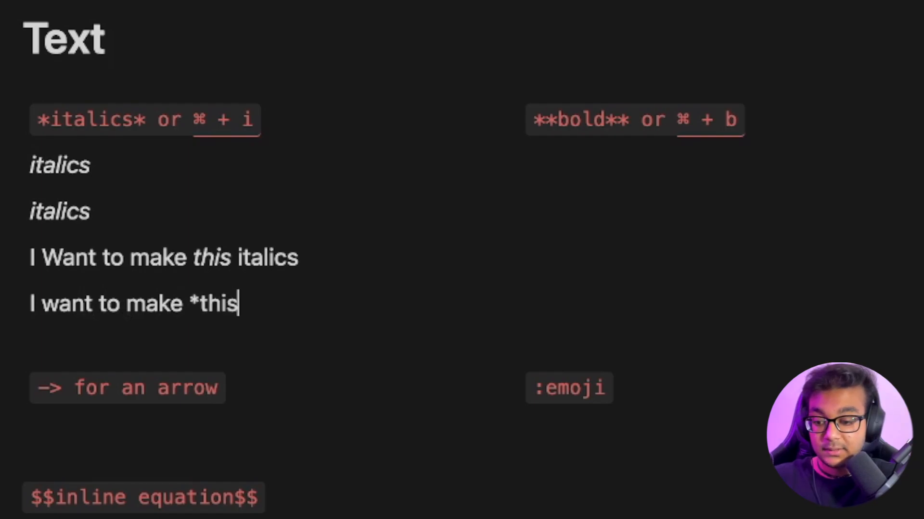
pyautogui.write('* italics')
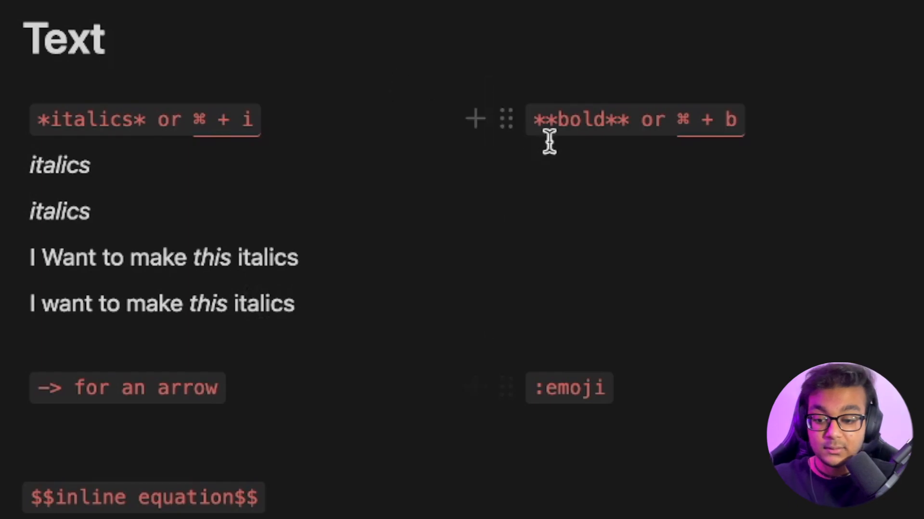
# - Write "bold" in bold on two separate lines below the bold label, using double-asterisk markdown for the first
pyautogui.click(471, 161)
pyautogui.write('**bo')
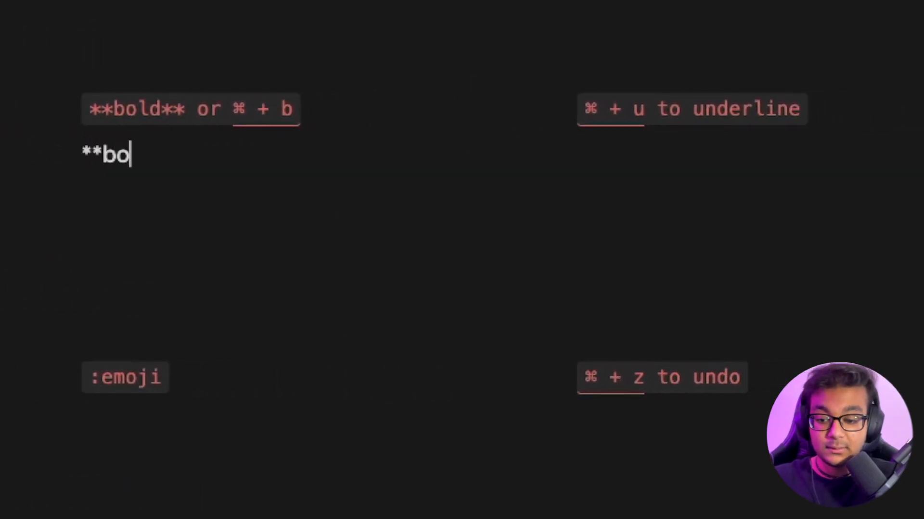
pyautogui.write('ld**')
pyautogui.press('Return')
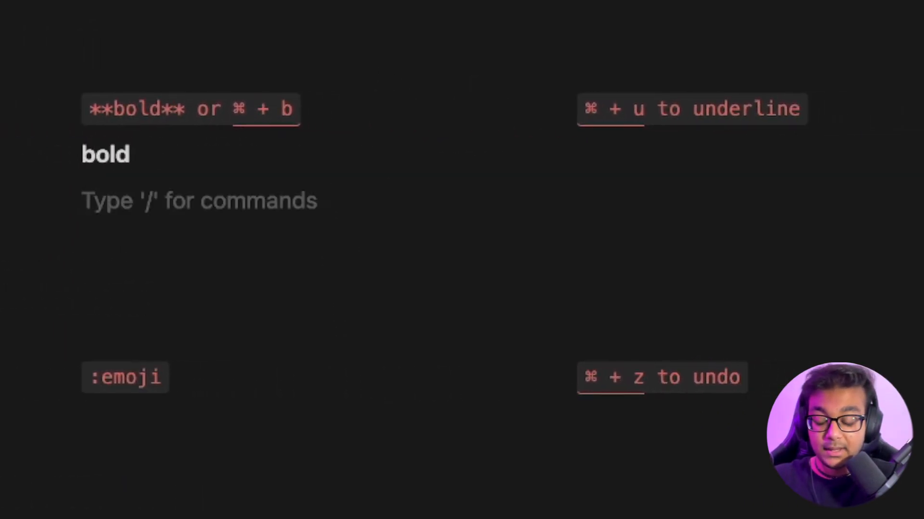
pyautogui.write('bold')
# - Write "underline" as underlined text below the underline label
pyautogui.click(741, 147)
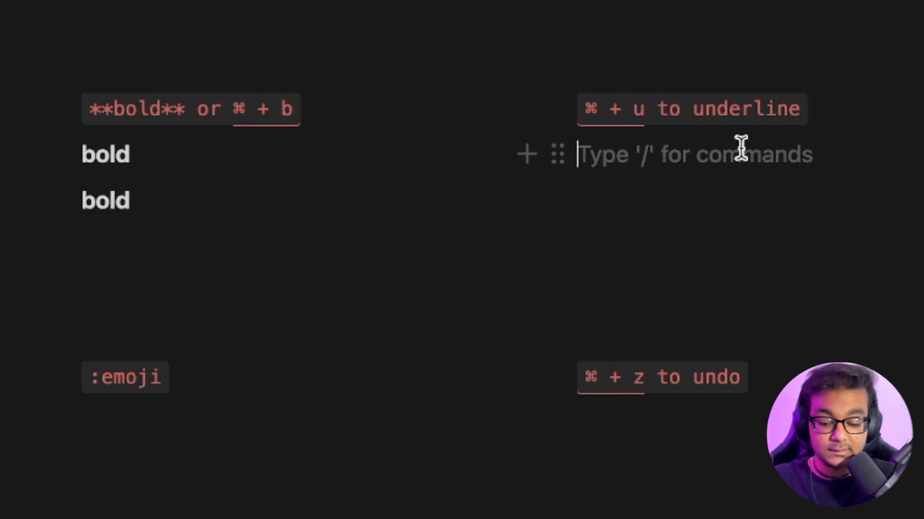
pyautogui.press('super+u')
pyautogui.write('underline')
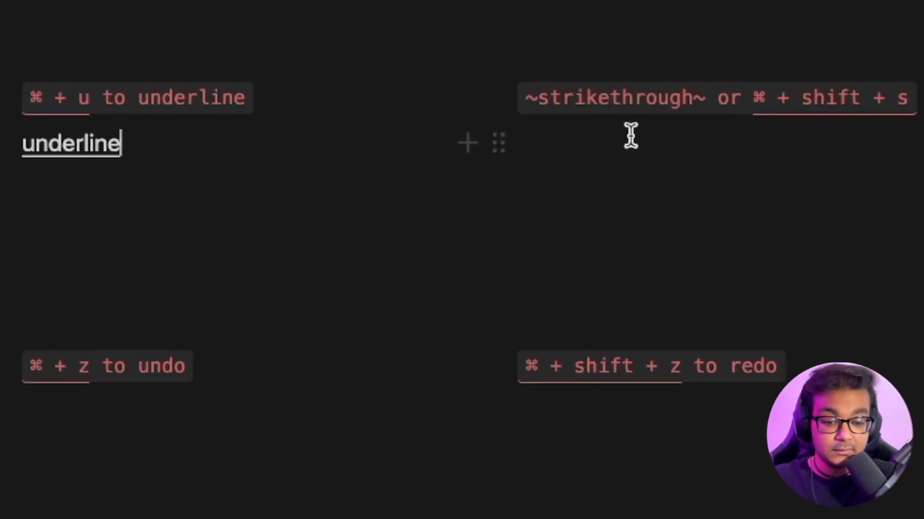
# - Write "strikethrough" twice as struck-through text below the strikethrough label, using tilde markdown for the first and purple for the second
pyautogui.click(630, 139)
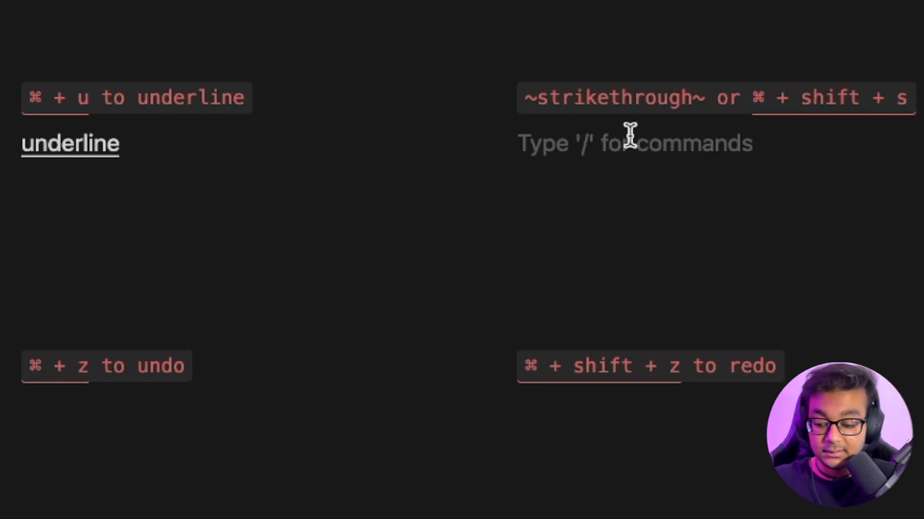
pyautogui.write('~')
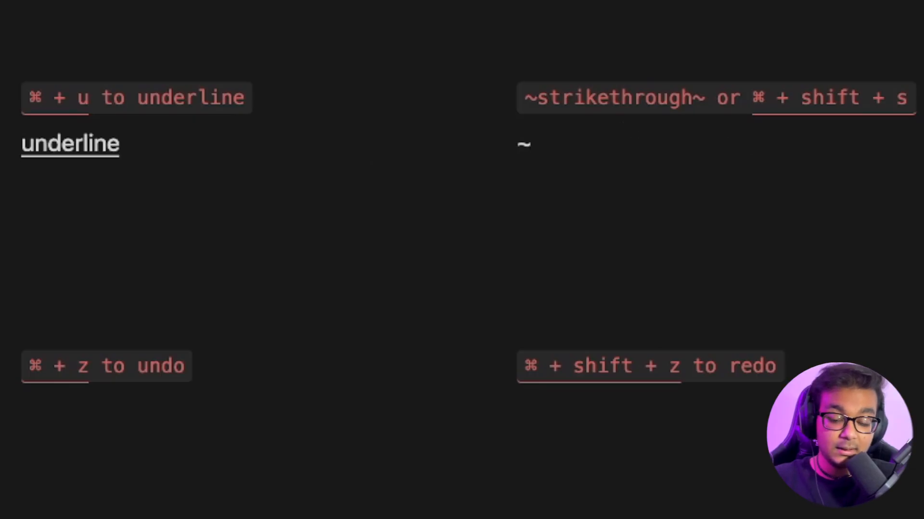
pyautogui.write('~')
pyautogui.press('BackSpace')
pyautogui.write('strikethrough~')
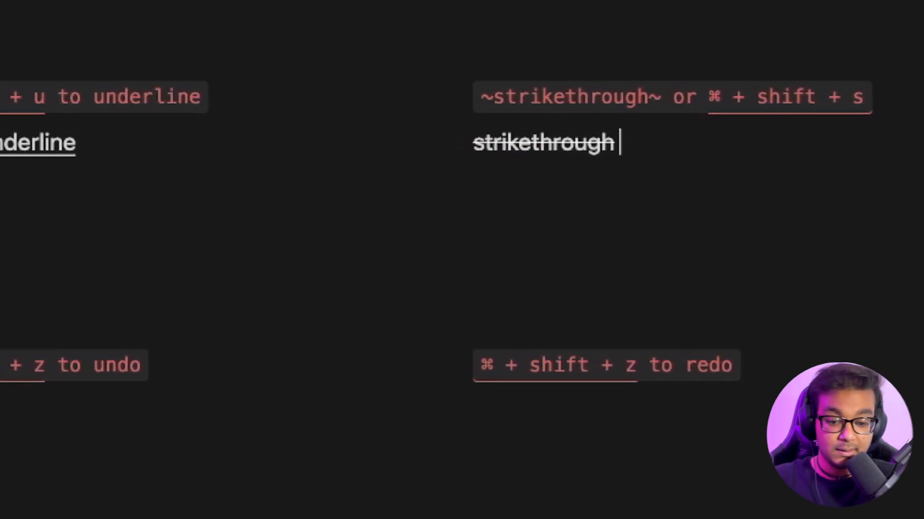
pyautogui.write('strikethrough')
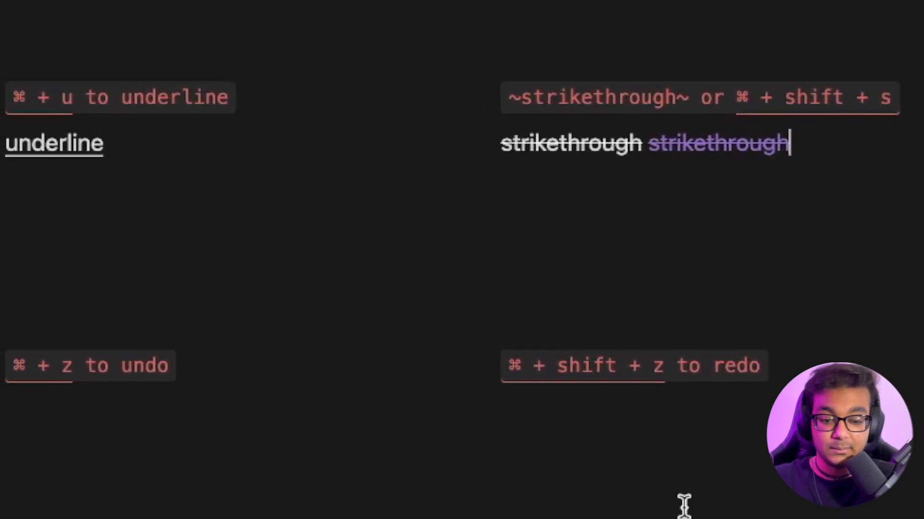
# - Write an arrow symbol followed by "arrow" below the arrow label, using the -> markdown
pyautogui.scroll(-5, 697, 398)
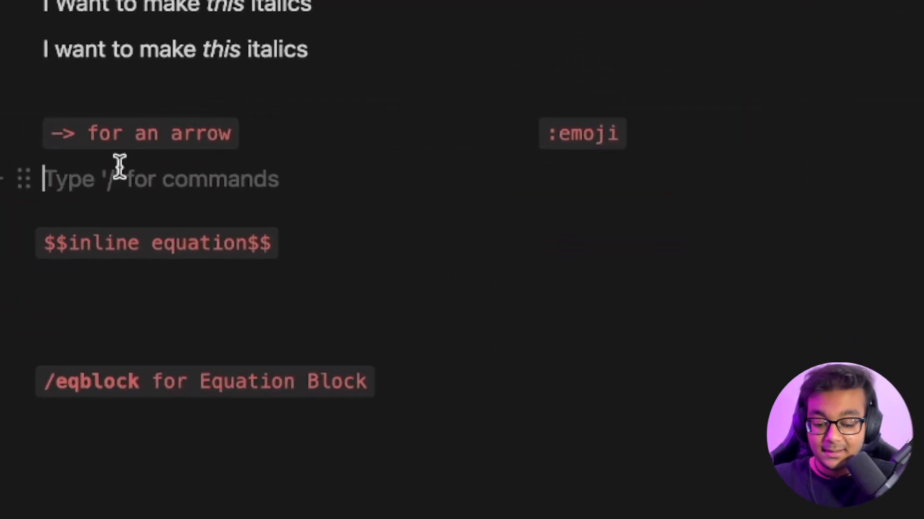
pyautogui.write('->')
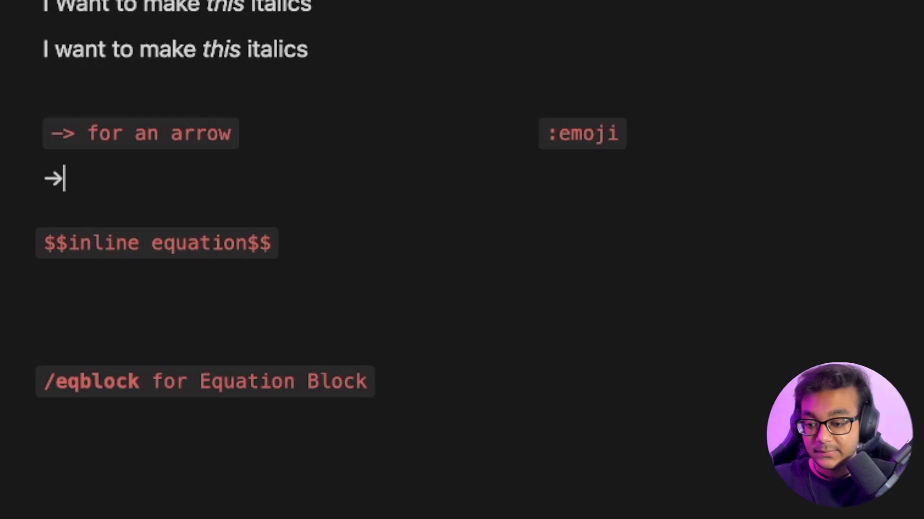
pyautogui.write(' arrow')
# - Insert the joy and fire emojis below the :emoji label using their colon codes
pyautogui.click(592, 174)
pyautogui.scroll(-2, 641, 317)
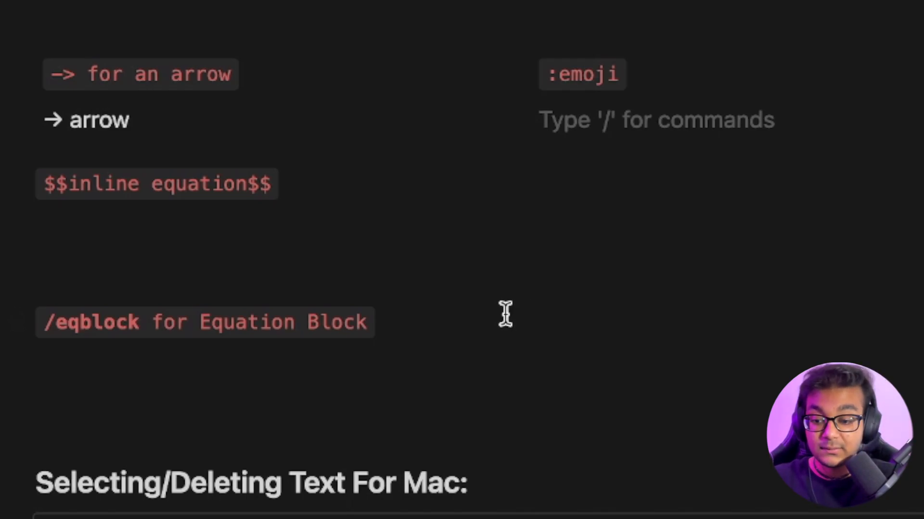
pyautogui.write(':')
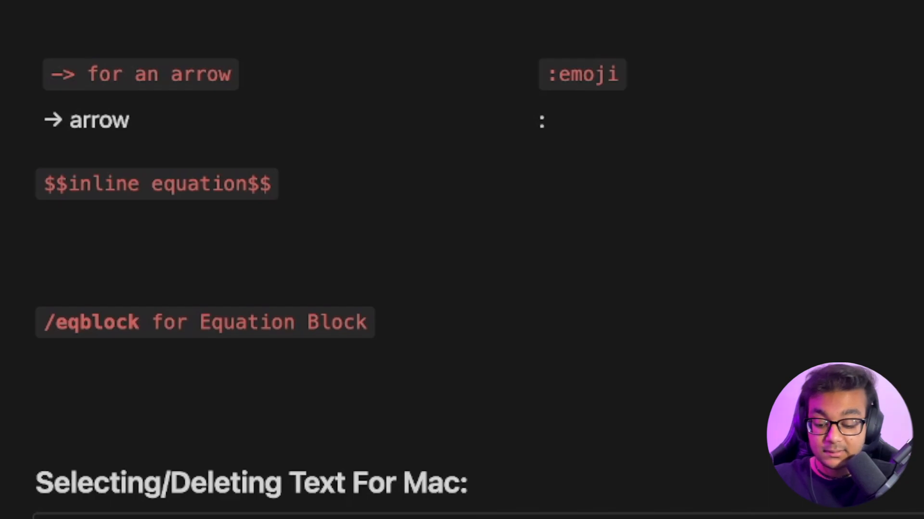
pyautogui.write('joy')
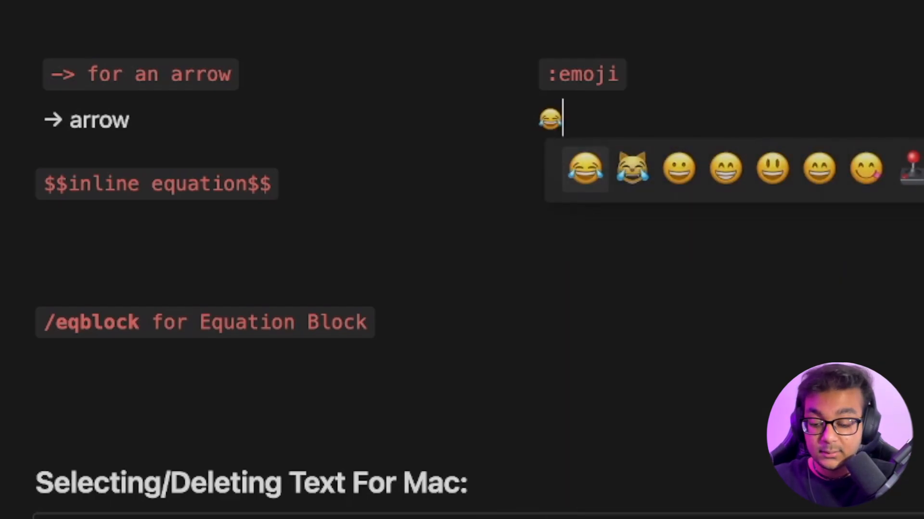
pyautogui.press('Return')
pyautogui.write(':fire')
pyautogui.press('Return')
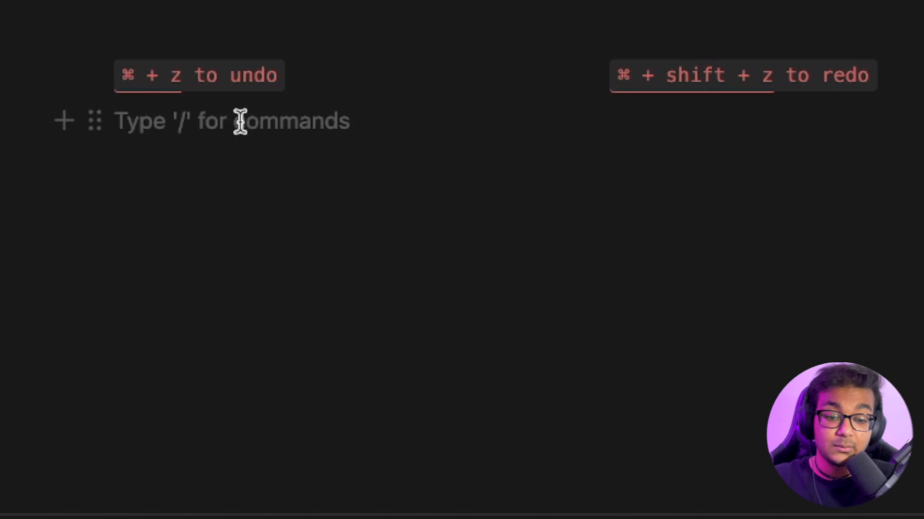
# - Enter random filler text below the undo label and undo it until the line is empty
pyautogui.write('al;jkfsdlksjafldsjfa;sdljs')
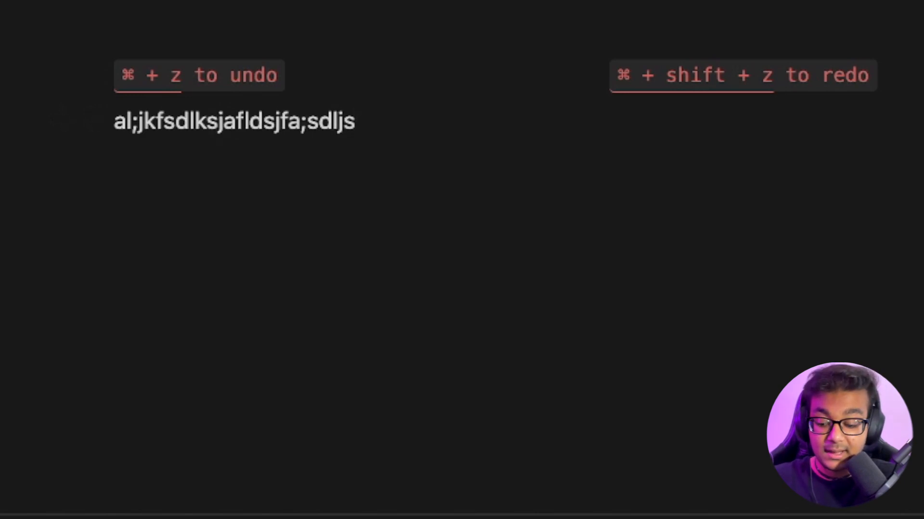
pyautogui.press('super+z')
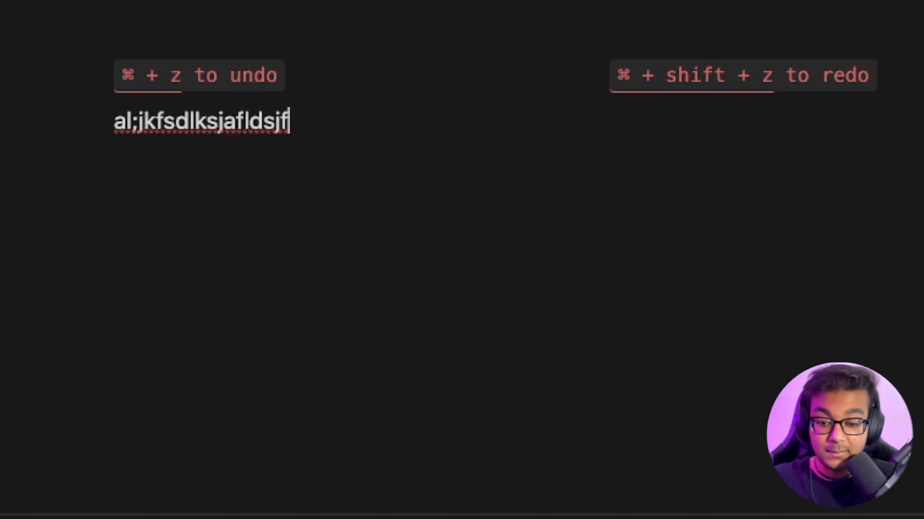
pyautogui.press('super+z')
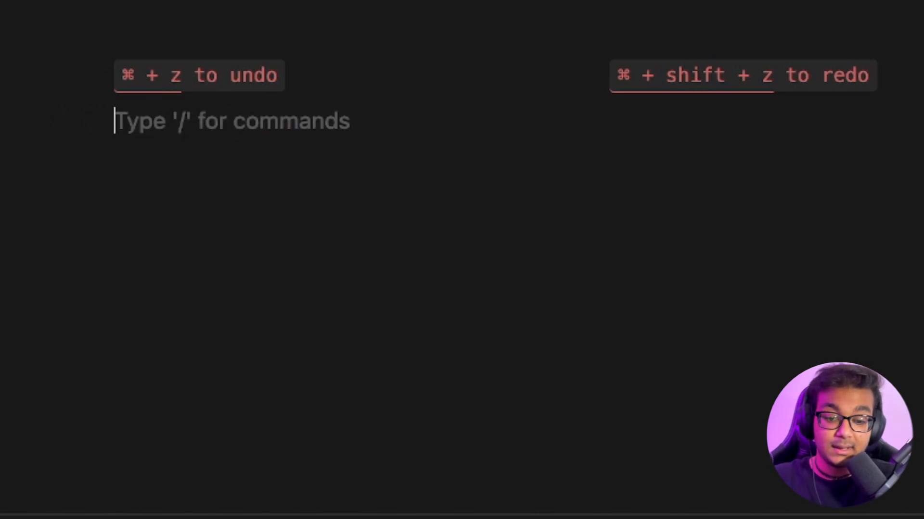
# - Enter the filler text "asl;jfaljkdf" below the redo label, undo it and redo it
pyautogui.click(751, 109)
pyautogui.write('asl;jfaljkdf')
pyautogui.press('super+z')
pyautogui.press('super+shift+z')
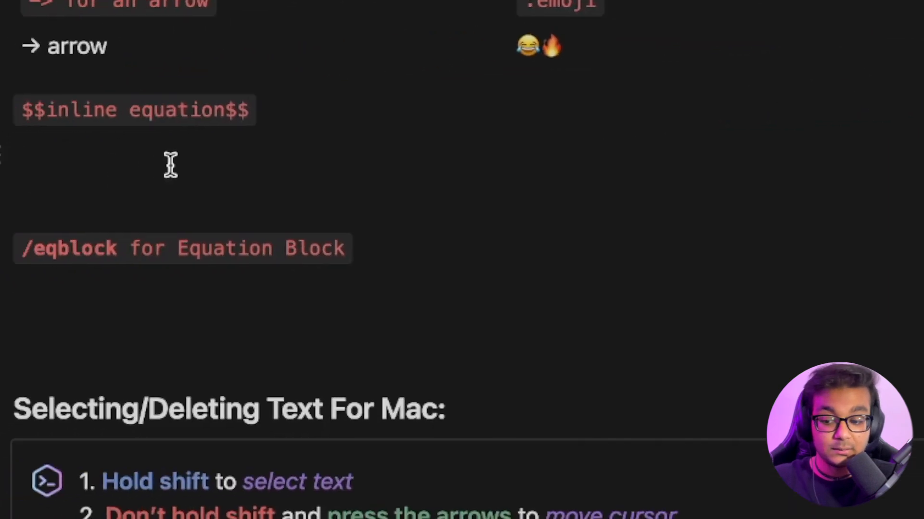
# - Insert an inline equation for the fraction one half below the inline equation label with $$\frac 1 2$$
pyautogui.click(170, 164)
pyautogui.scroll(-3, 170, 169)
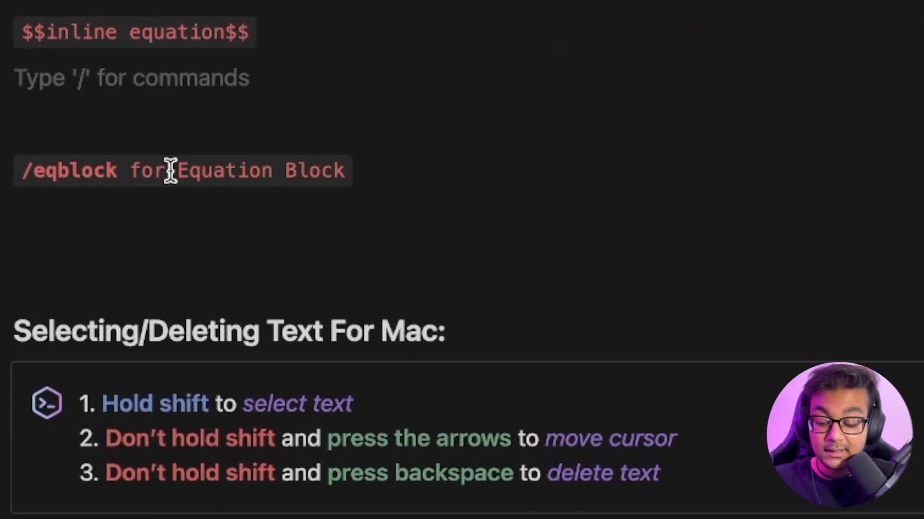
pyautogui.write('$$\\')
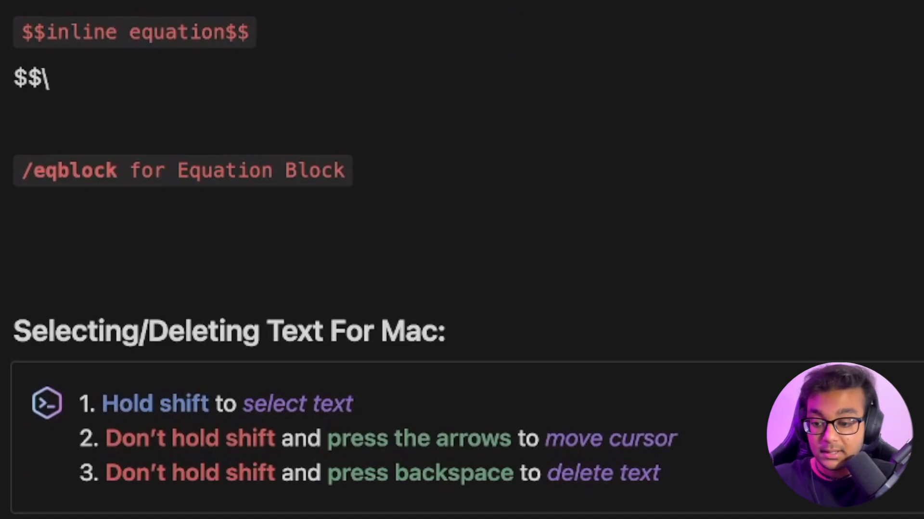
pyautogui.write('far')
pyautogui.press('BackSpace')
pyautogui.press('BackSpace')
pyautogui.write('rac')
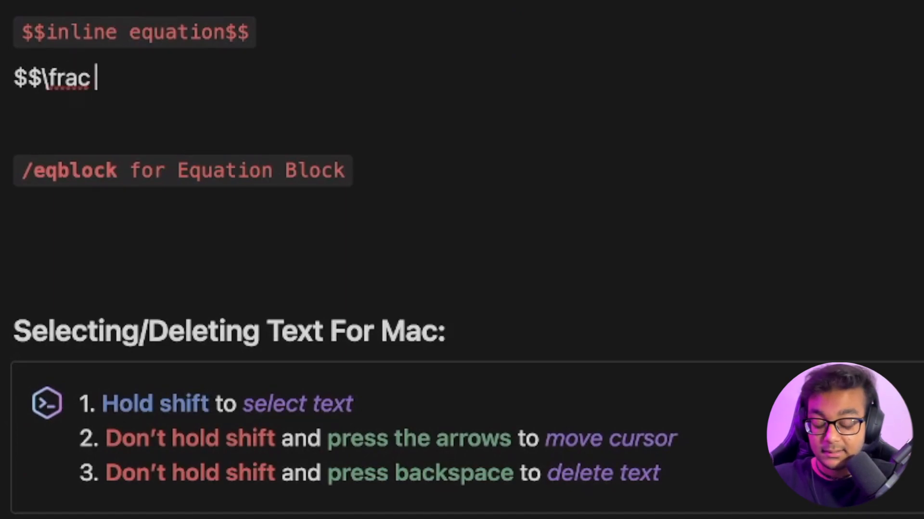
pyautogui.write(' 1 2$$')
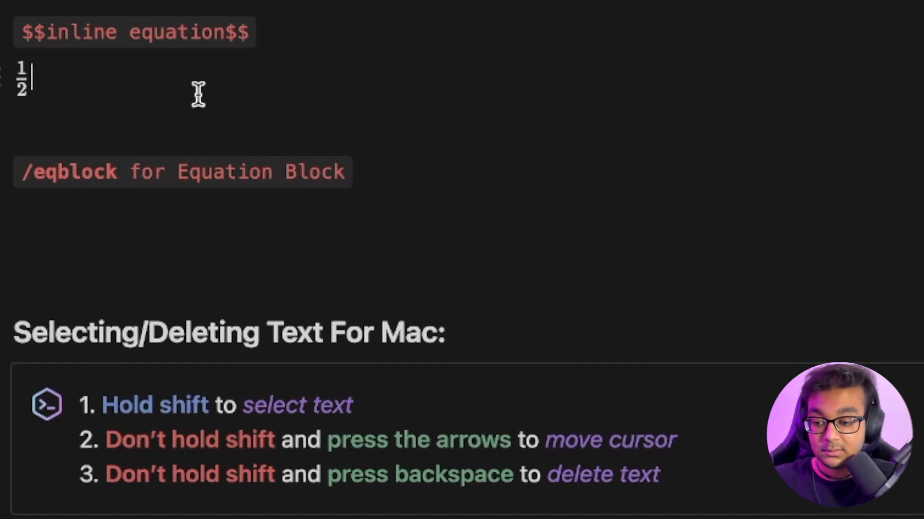
pyautogui.moveTo(88, 101); pyautogui.dragTo(17, 99)
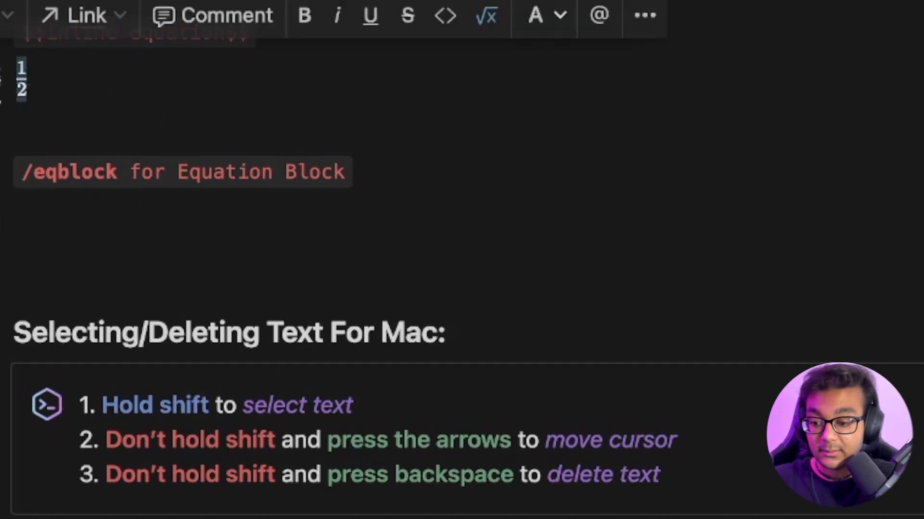
pyautogui.click(202, 209)
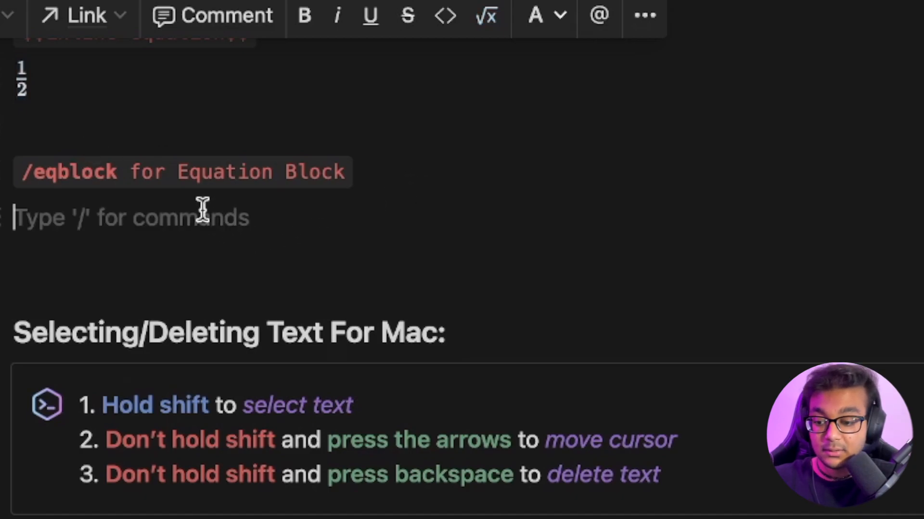
pyautogui.click(198, 121)
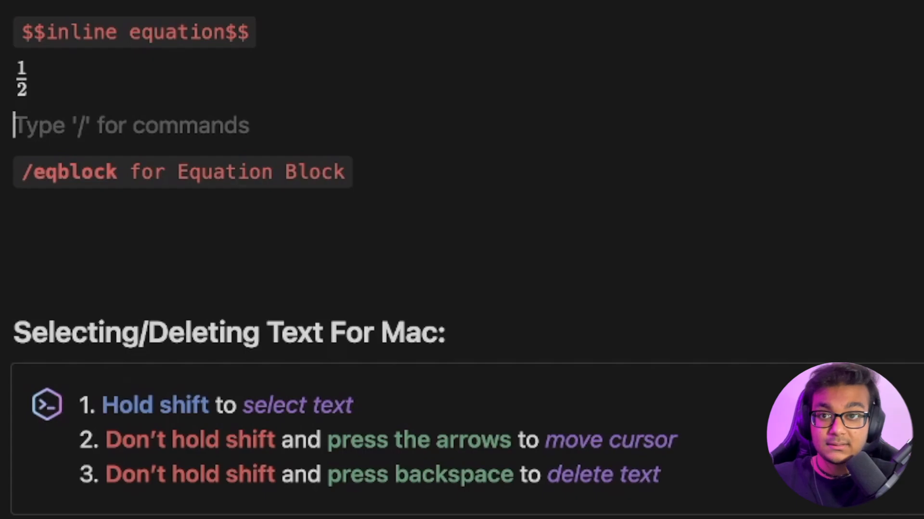
# - Insert an empty block equation below the Equation Block label with /eqblock, close its editor and undo the insertion
pyautogui.click(180, 224)
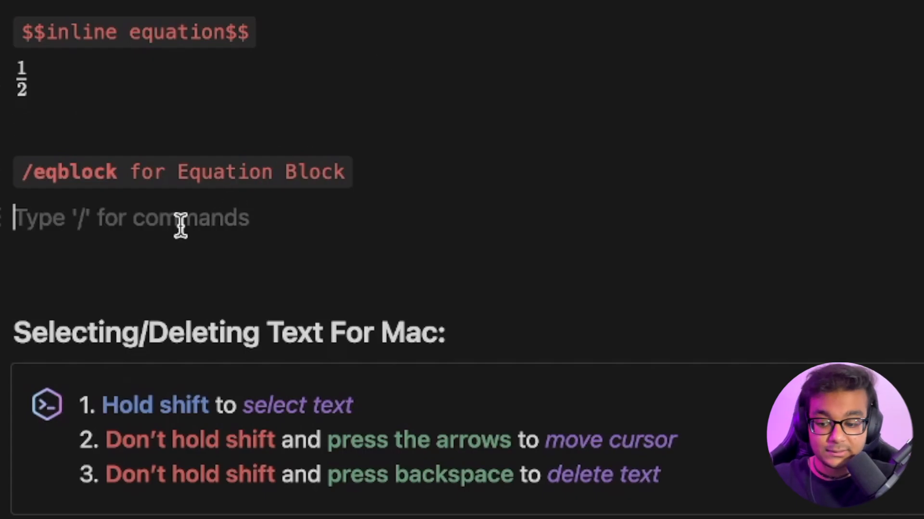
pyautogui.write('/eqblo')
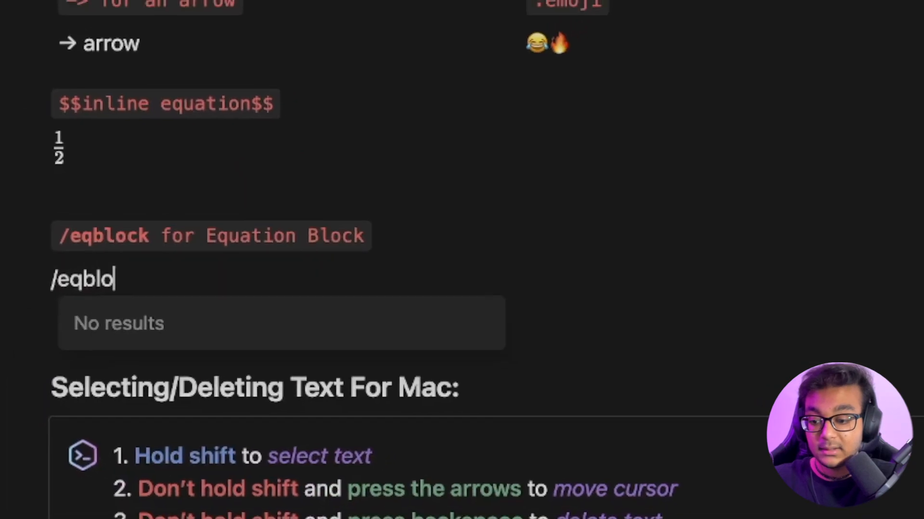
pyautogui.write('ck')
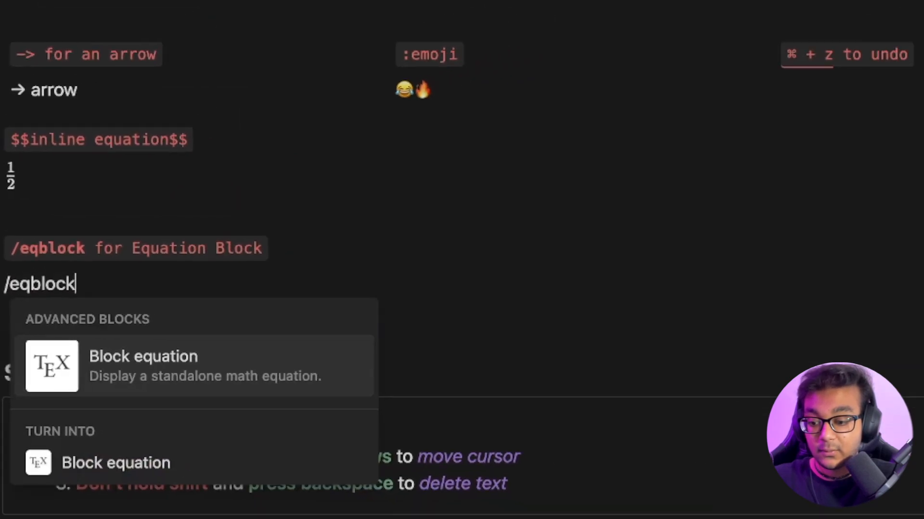
pyautogui.press('Return')
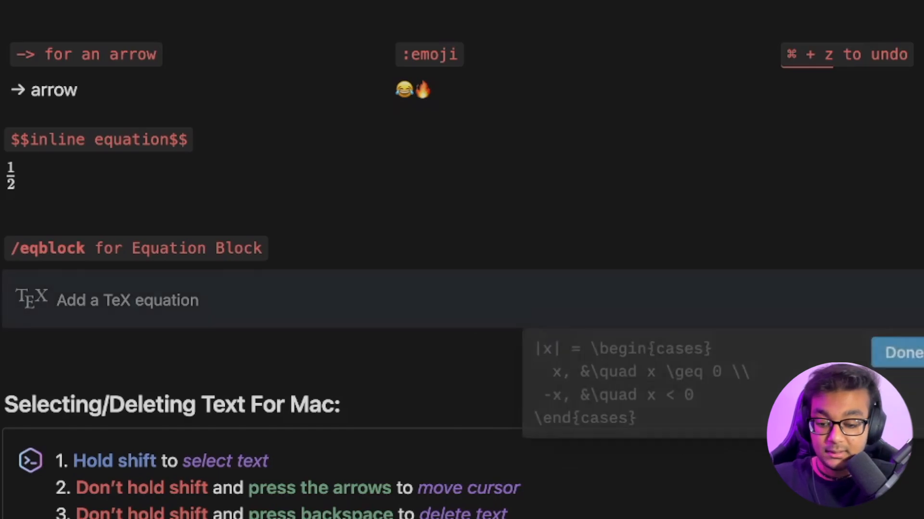
pyautogui.press('Escape')
pyautogui.press('super+z')
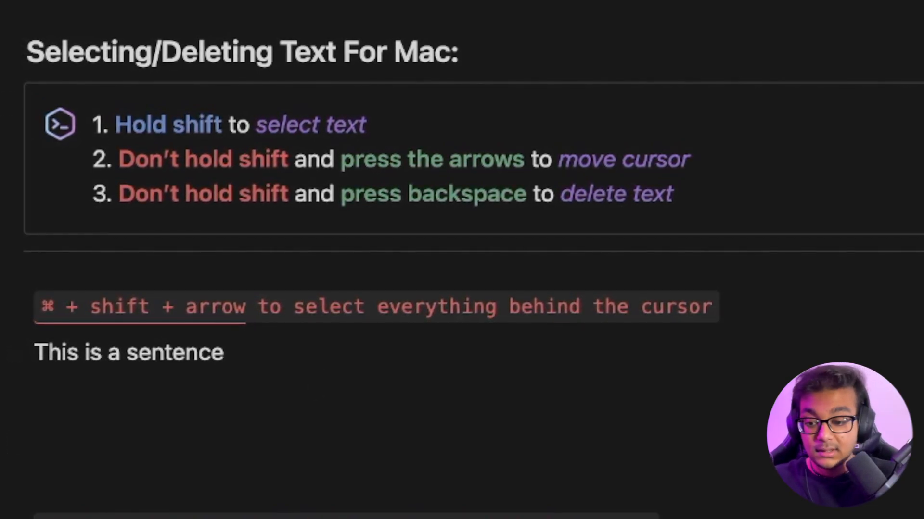
# - Select the whole line "This is a sentence" backward from its end
pyautogui.click(266, 356)
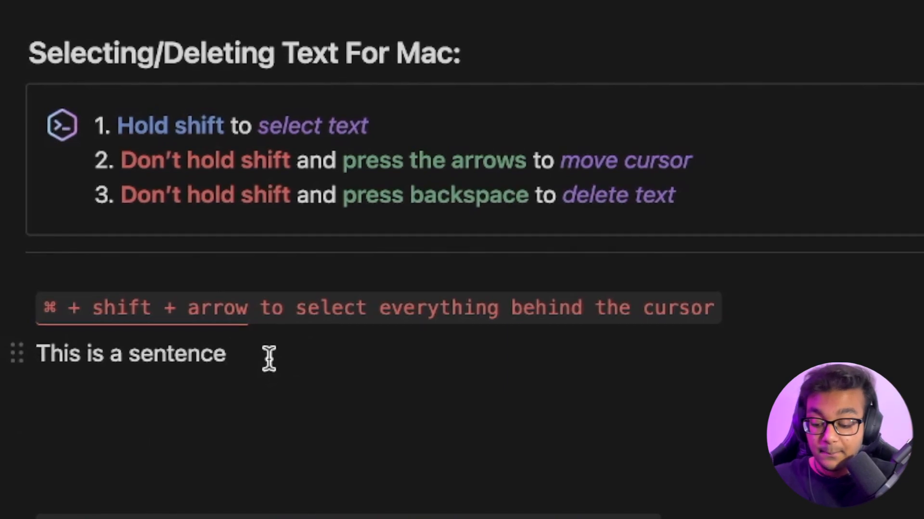
pyautogui.press('super+shift+Left')
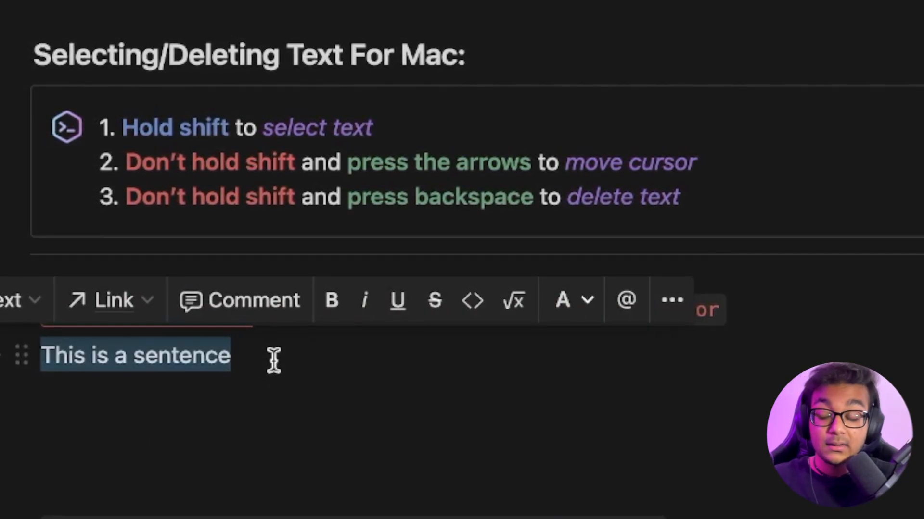
# - Select the whole line "This is a sentence" forward from its start, and select only "This is a" backward from mid-line
pyautogui.press('Left')
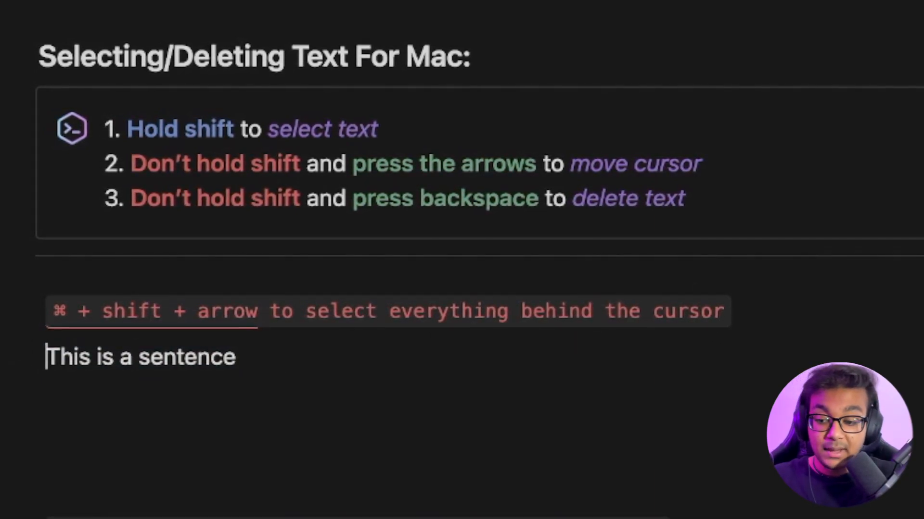
pyautogui.press('super+shift+Right')
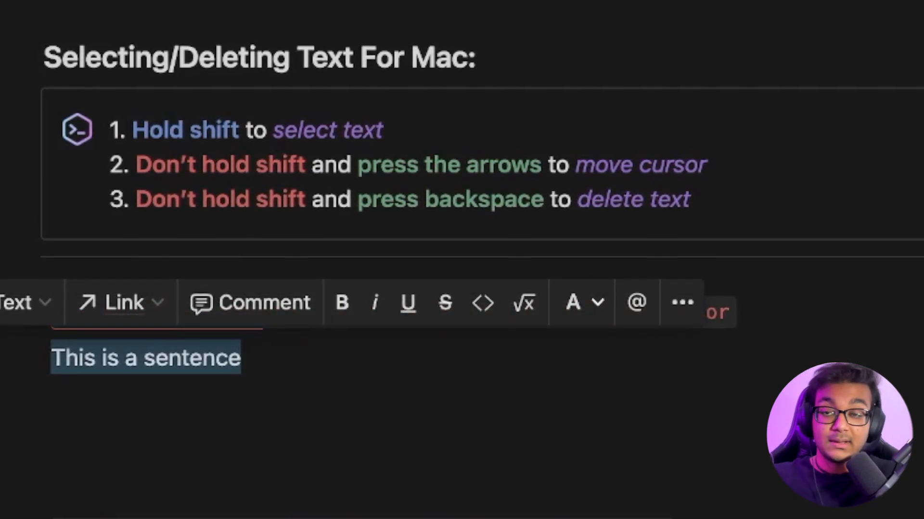
pyautogui.press('Right')
pyautogui.press('Left')
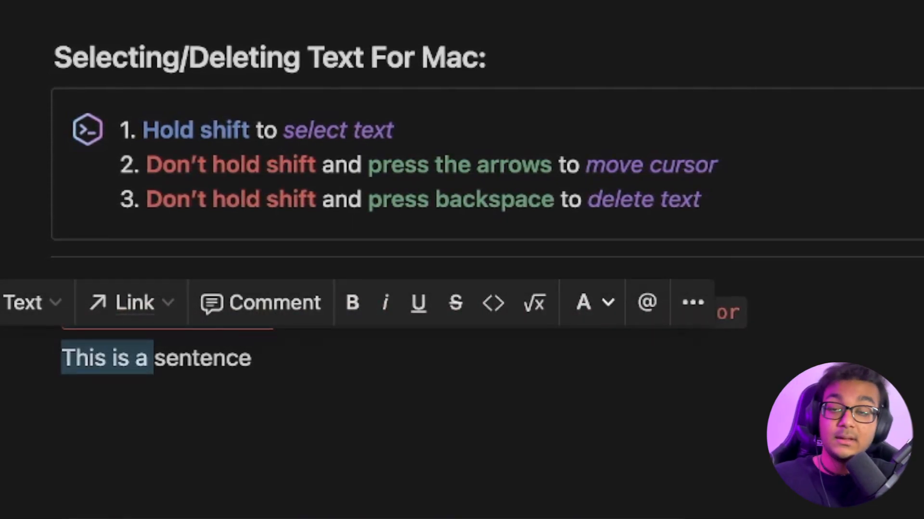
pyautogui.press('Right')
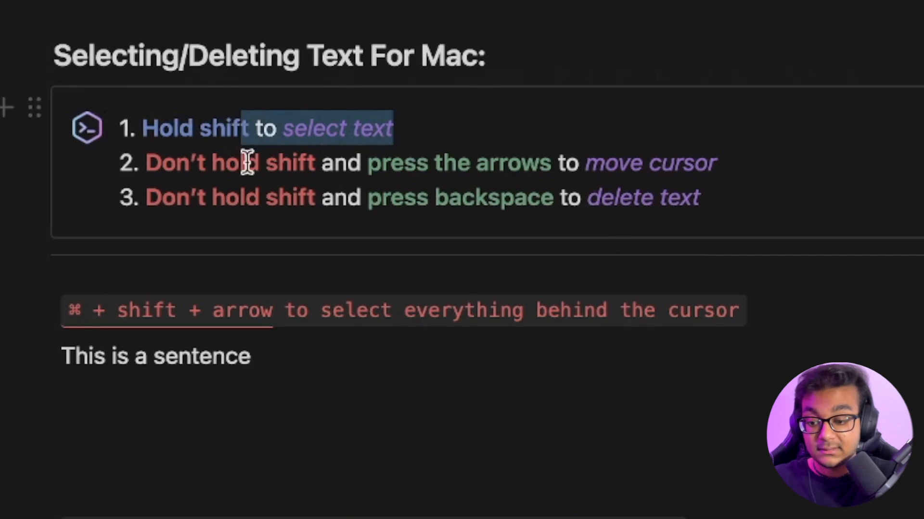
# - Select the whole line under the ⌘ + shift + arrow label backward from its end, delete it and undo the deletion
pyautogui.click(278, 356)
pyautogui.press('super+shift+Left')
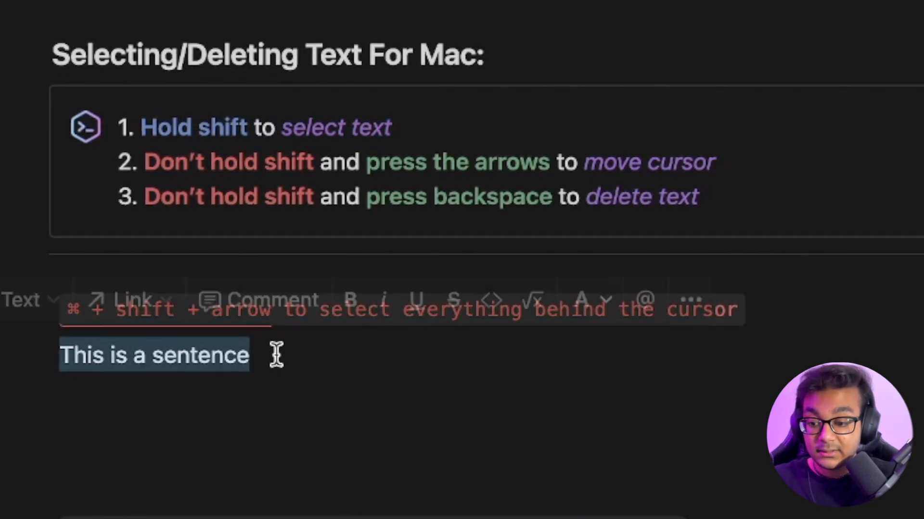
pyautogui.press('Right')
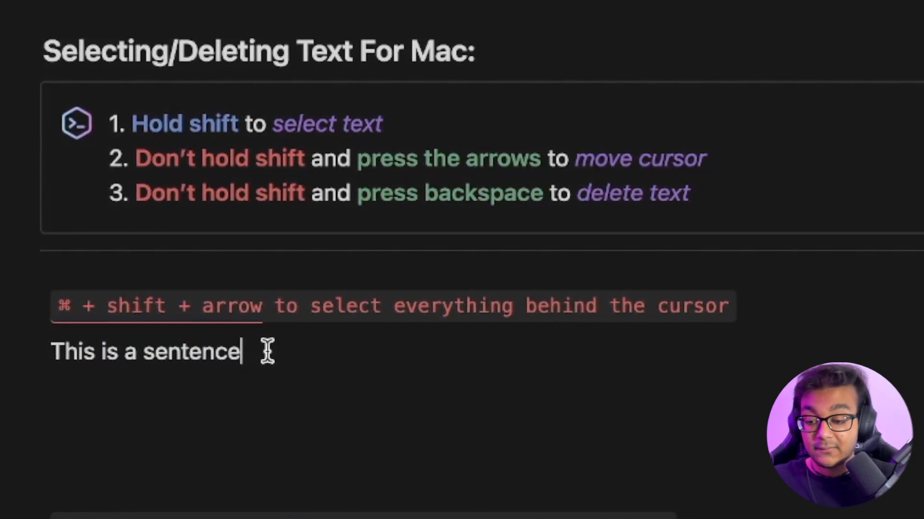
pyautogui.press('super+shift+Left')
pyautogui.press('BackSpace')
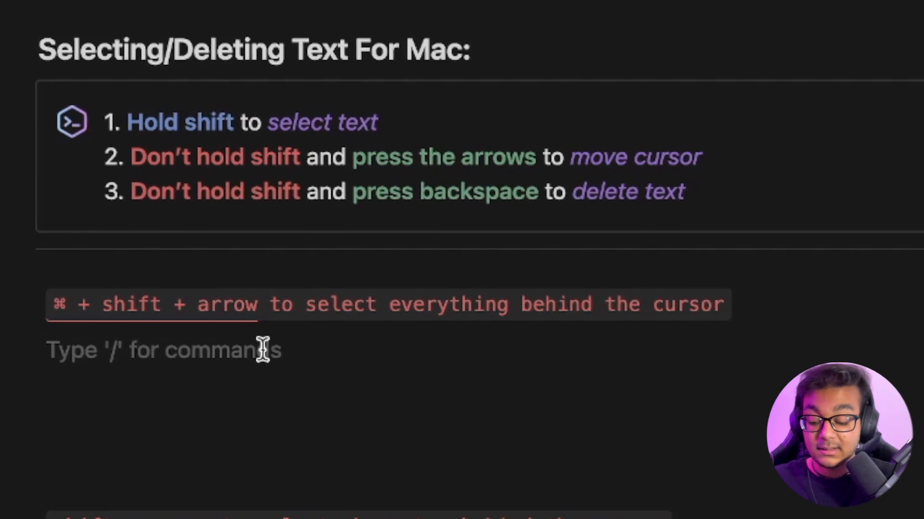
pyautogui.press('super+z')
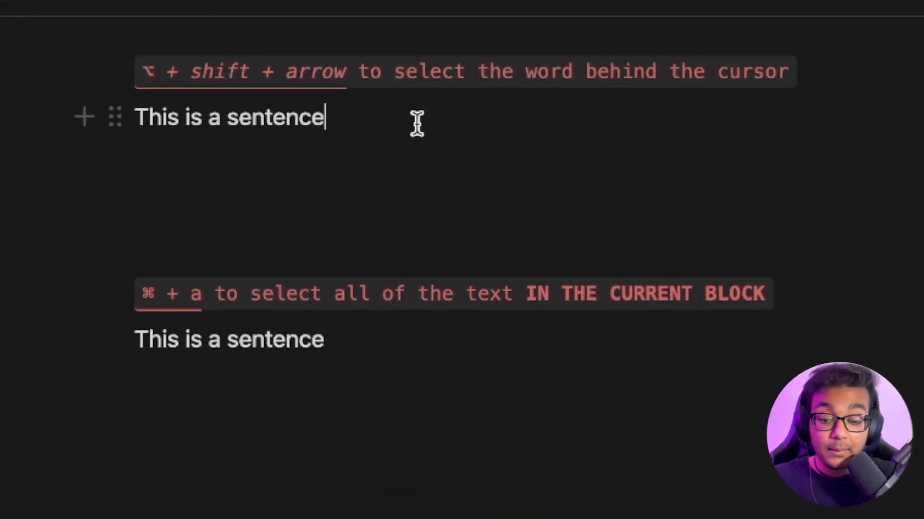
# - Extend the selection word by word backward from the end of the sentence under the ⌥ + shift + arrow label, and shrink it back
pyautogui.hotkey('alt', 'shift', 'Left')
pyautogui.hotkey('alt', 'shift', 'Left')
pyautogui.hotkey('alt', 'shift', 'Left')
pyautogui.hotkey('alt', 'shift', 'Left')
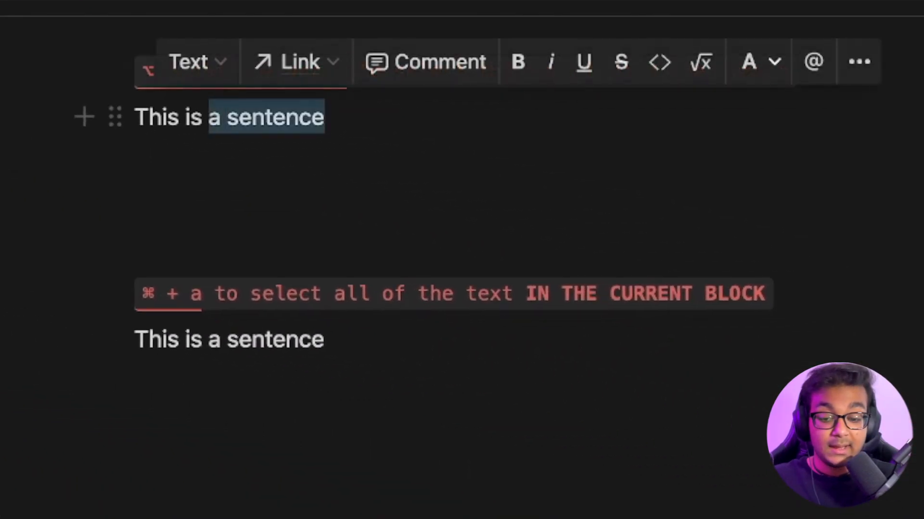
pyautogui.hotkey('alt', 'shift', 'Right')
pyautogui.hotkey('alt', 'shift', 'Right')
pyautogui.hotkey('alt', 'shift', 'Right')
pyautogui.hotkey('alt', 'shift', 'Right')
pyautogui.hotkey('alt', 'shift', 'Left')
pyautogui.hotkey('alt', 'shift', 'Left')
pyautogui.hotkey('alt', 'shift', 'Left')
pyautogui.hotkey('alt', 'shift', 'Left')
pyautogui.hotkey('alt', 'shift', 'Right')
pyautogui.hotkey('alt', 'shift', 'Right')
pyautogui.hotkey('alt', 'shift', 'Right')
pyautogui.hotkey('alt', 'shift', 'Right')
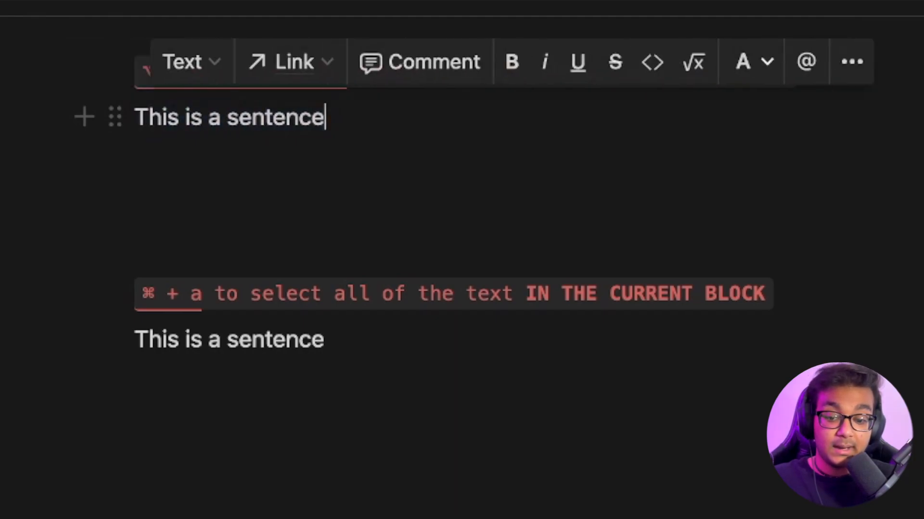
# - Move the cursor back by a word within the sentence and select single words forward and backward from there
pyautogui.press('Left')
pyautogui.hotkey('alt', 'Left')
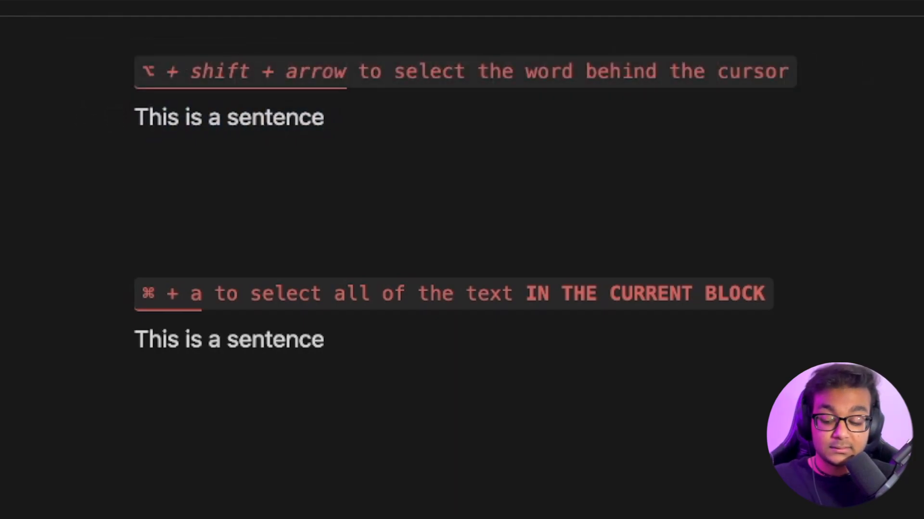
pyautogui.hotkey('alt', 'shift', 'Right')
pyautogui.hotkey('alt', 'shift', 'Left')
pyautogui.hotkey('alt', 'shift', 'Right')
# - Delete the word behind the cursor in the sentence under the ⌥ + shift + arrow label and undo the deletion
pyautogui.press('Right')
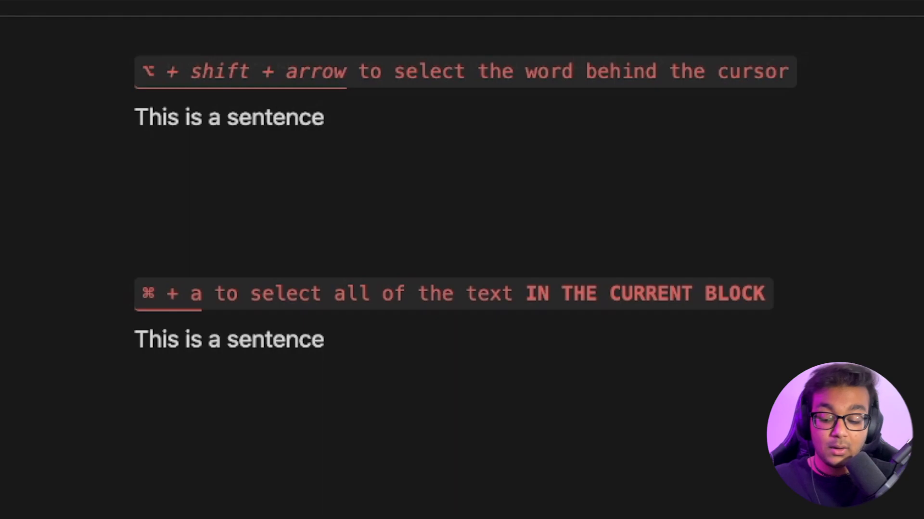
pyautogui.hotkey('alt', 'BackSpace')
pyautogui.press('super+z')
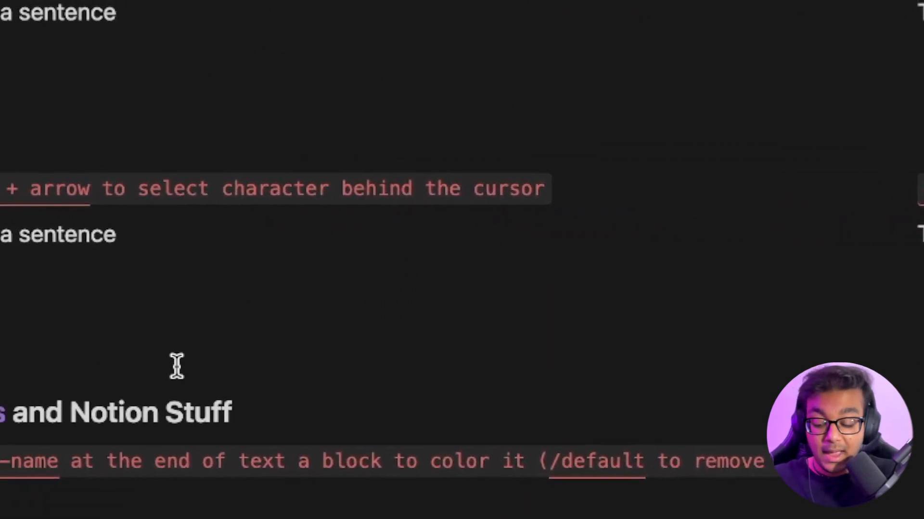
# - Extend and shrink the selection character by character from the end of the sentence under the shift + arrow label
pyautogui.hotkey('shift', 'Left')
pyautogui.hotkey('shift', 'Left')
pyautogui.hotkey('shift', 'Left')
pyautogui.hotkey('shift', 'Left')
pyautogui.hotkey('shift', 'Left')
pyautogui.hotkey('shift', 'Left')
pyautogui.hotkey('shift', 'Left')
pyautogui.hotkey('shift', 'Left')
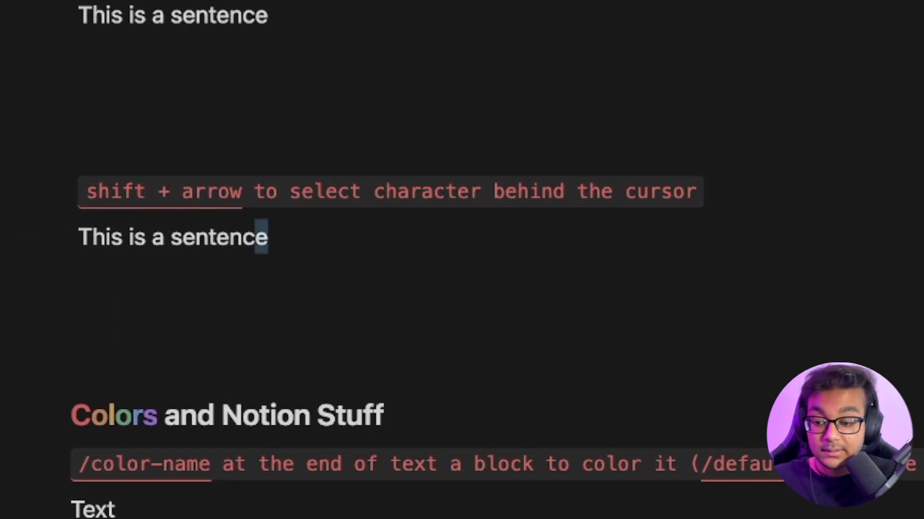
pyautogui.hotkey('shift', 'Right')
pyautogui.hotkey('shift', 'Right')
pyautogui.hotkey('shift', 'Right')
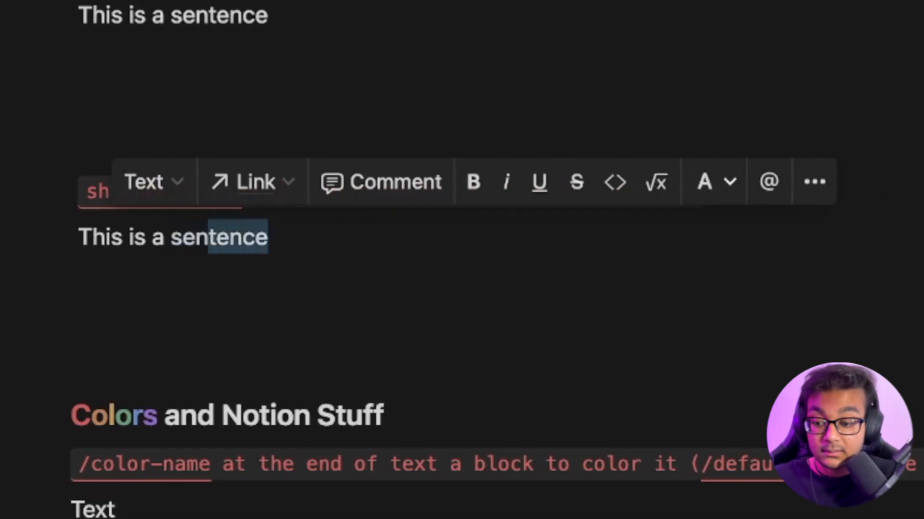
pyautogui.hotkey('shift', 'Right')
pyautogui.hotkey('shift', 'Right')
pyautogui.hotkey('shift', 'Right')
pyautogui.hotkey('shift', 'Left')
pyautogui.hotkey('shift', 'Left')
pyautogui.hotkey('shift', 'Left')
pyautogui.hotkey('shift', 'Right')
pyautogui.hotkey('shift', 'Right')
pyautogui.hotkey('shift', 'Right')
pyautogui.hotkey('shift', 'Right')
pyautogui.hotkey('shift', 'Right')
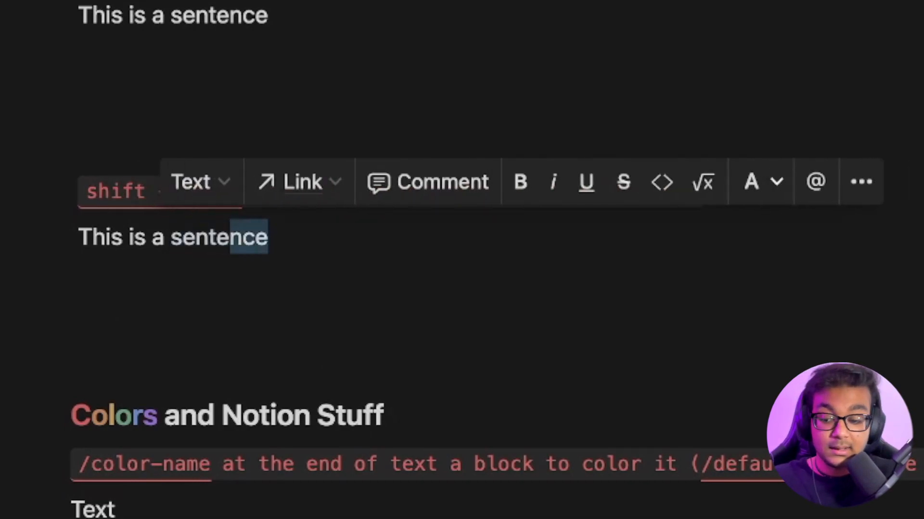
pyautogui.hotkey('shift', 'Left')
pyautogui.hotkey('shift', 'Right')
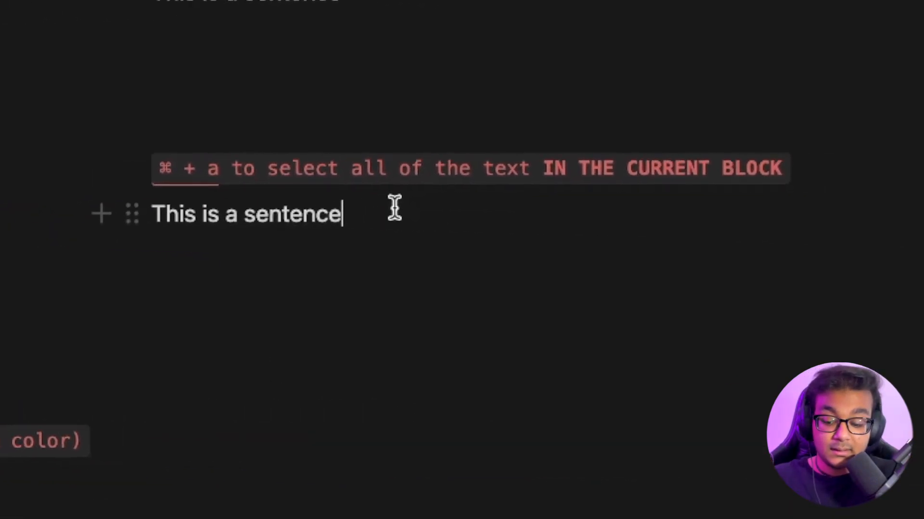
# - Select all the text in the "This is a sentence" block under the ⌘ + a label
pyautogui.press('super+a')
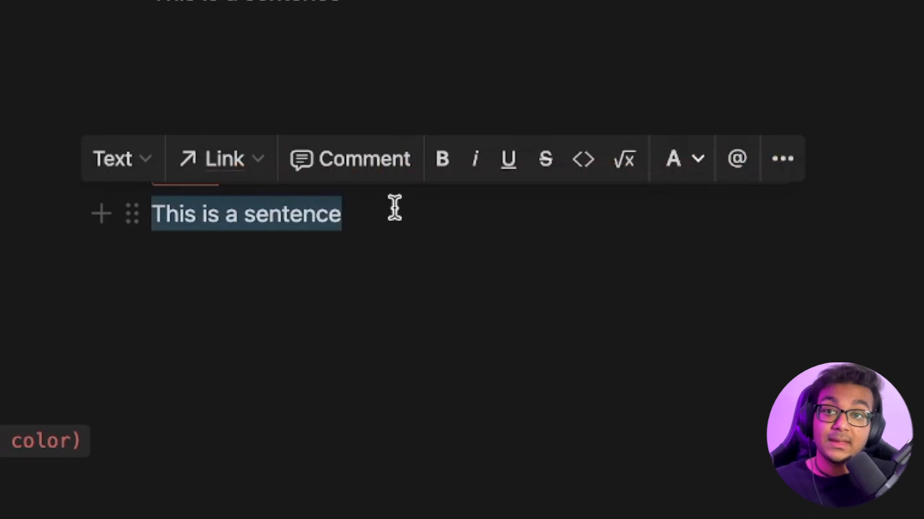
# - Add one block with the lines "This is a block" and "this is a block" below the sentence, select all its text and delete it
pyautogui.click(370, 257)
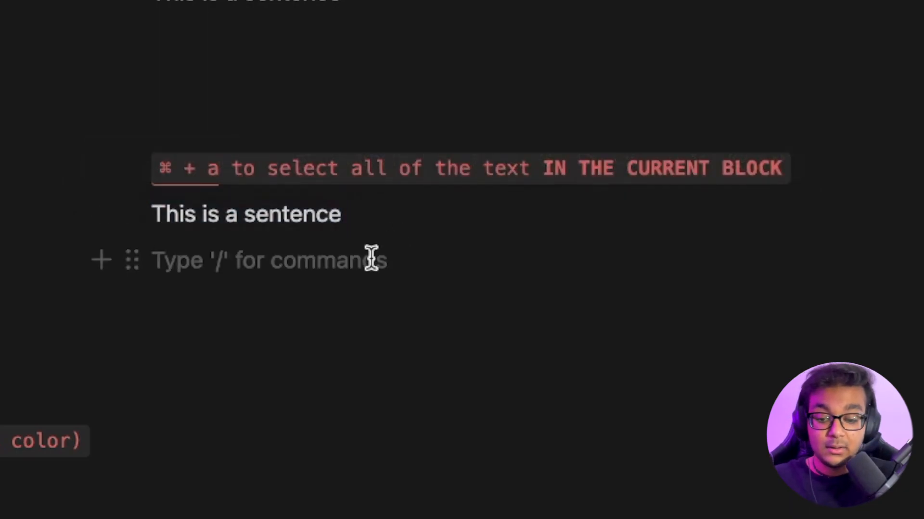
pyautogui.write('This')
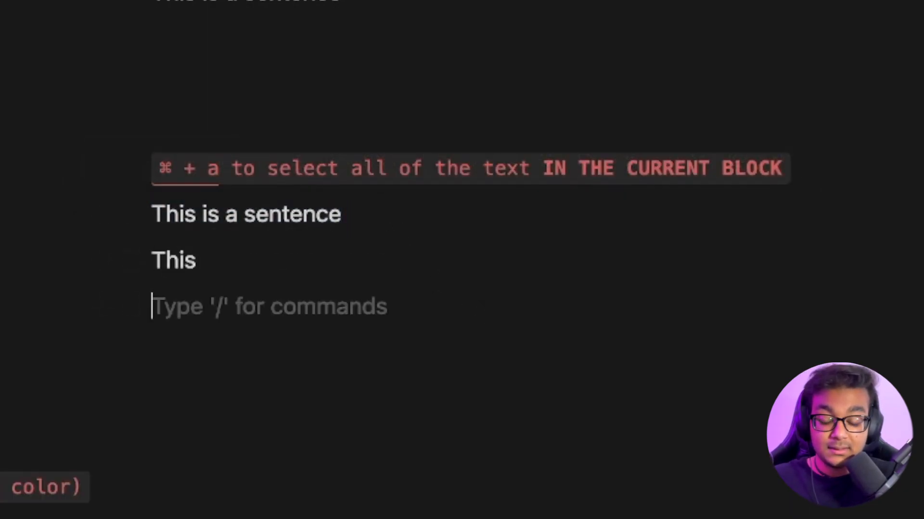
pyautogui.write('is a block')
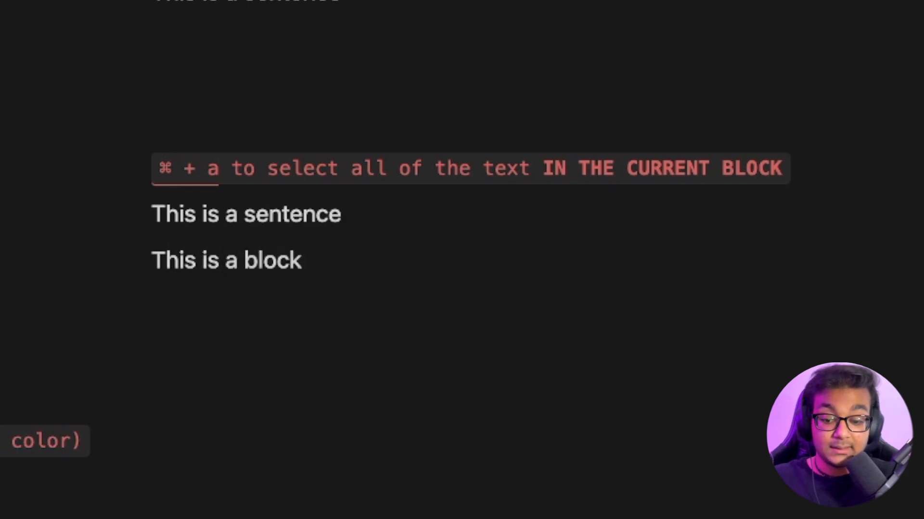
pyautogui.press('Return')
pyautogui.write('this is a block')
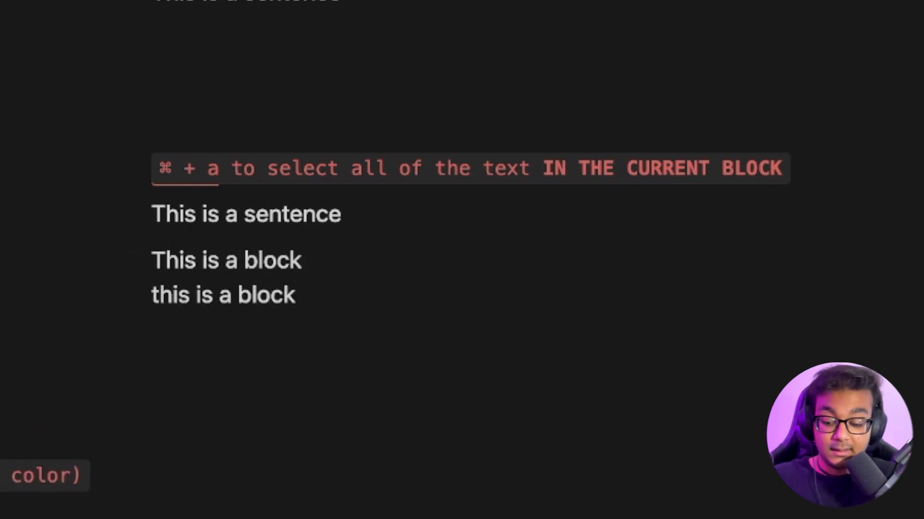
pyautogui.press('super+a')
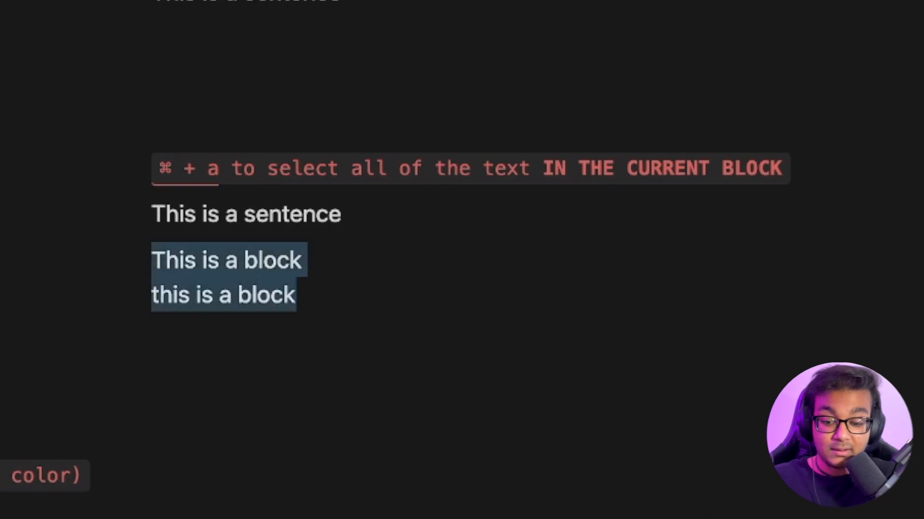
pyautogui.press('BackSpace')
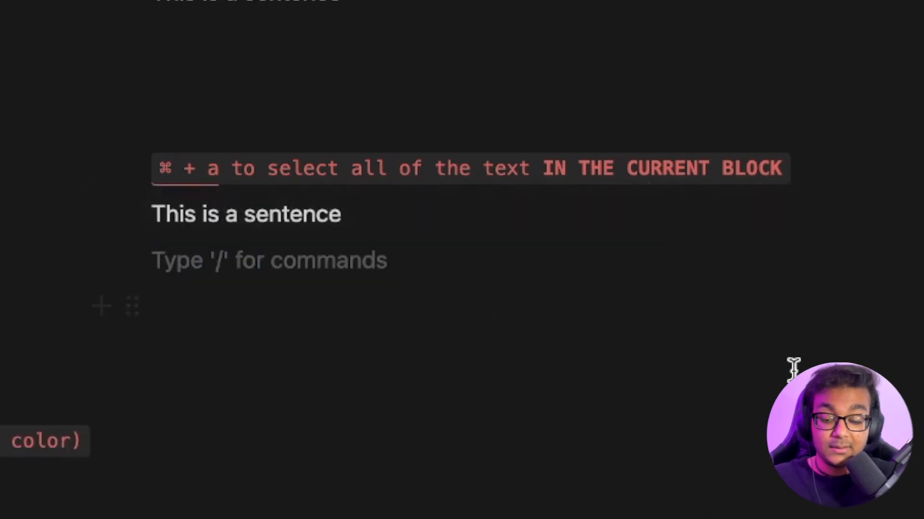
# - Enter "this", "is", "a" and "block" as four separate blocks below the sentence and select all text in the last one
pyautogui.write('this')
pyautogui.press('Return')
pyautogui.write('is')
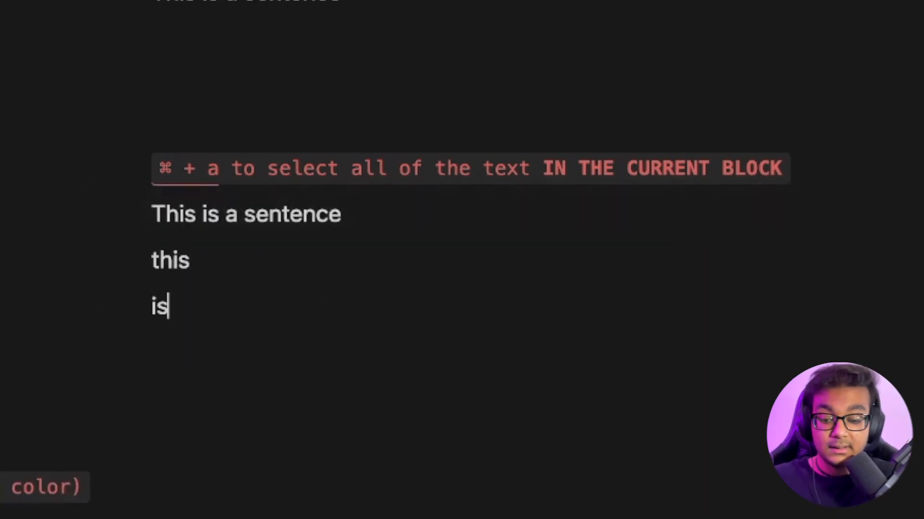
pyautogui.press('Return')
pyautogui.write('a')
pyautogui.press('Return')
pyautogui.write('block')
pyautogui.press('super+a')
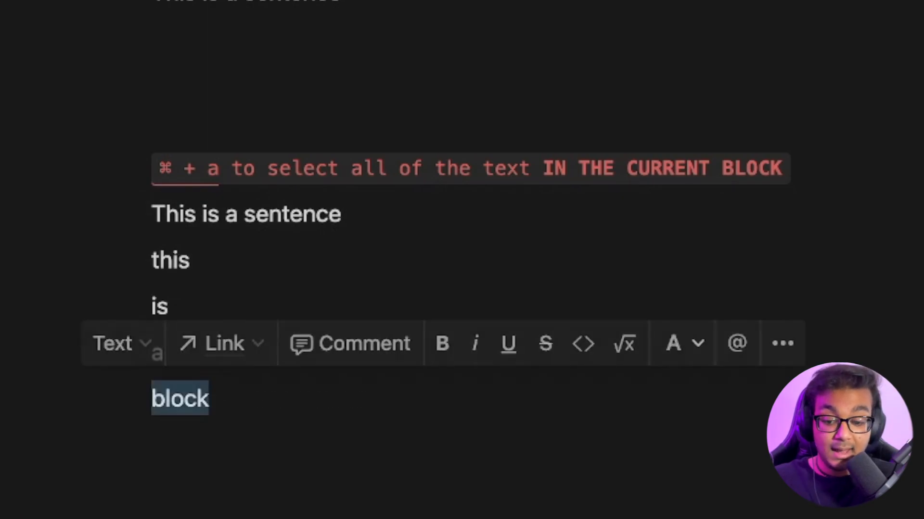
pyautogui.press('Right')
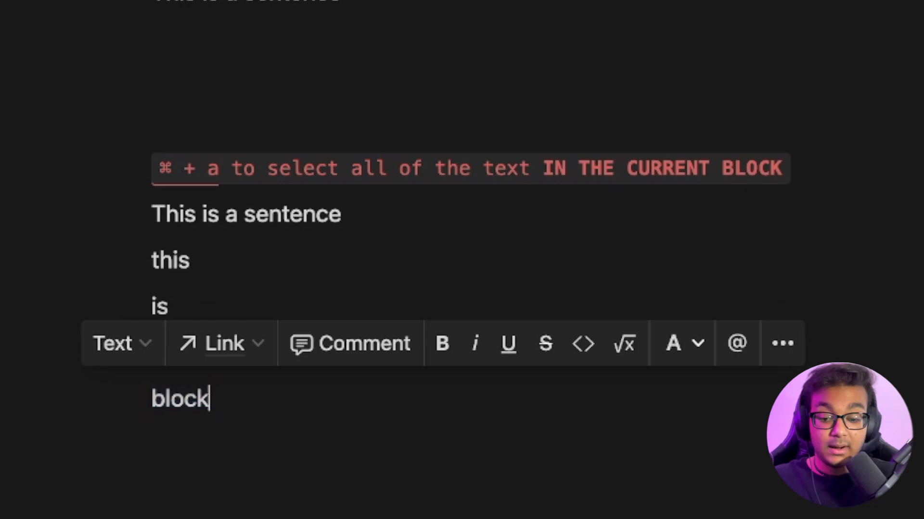
pyautogui.click(447, 394)
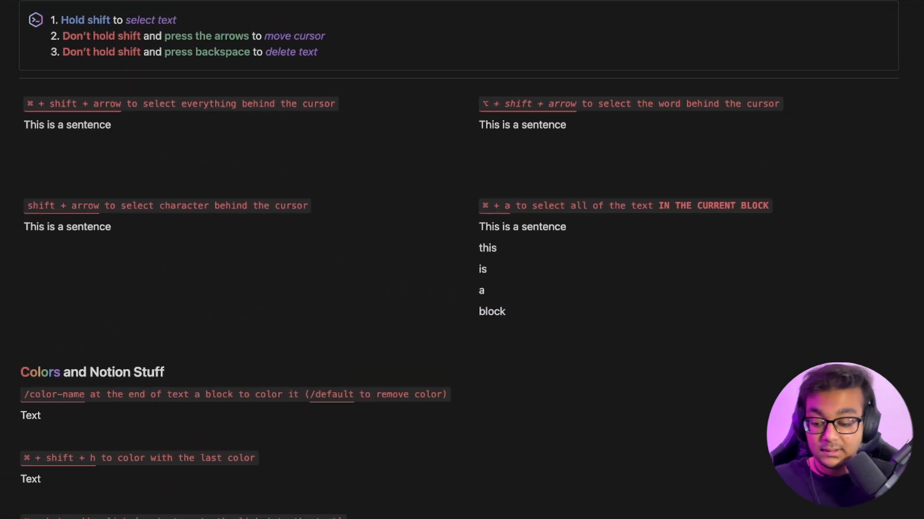
pyautogui.press('Escape')
pyautogui.click(448, 395)
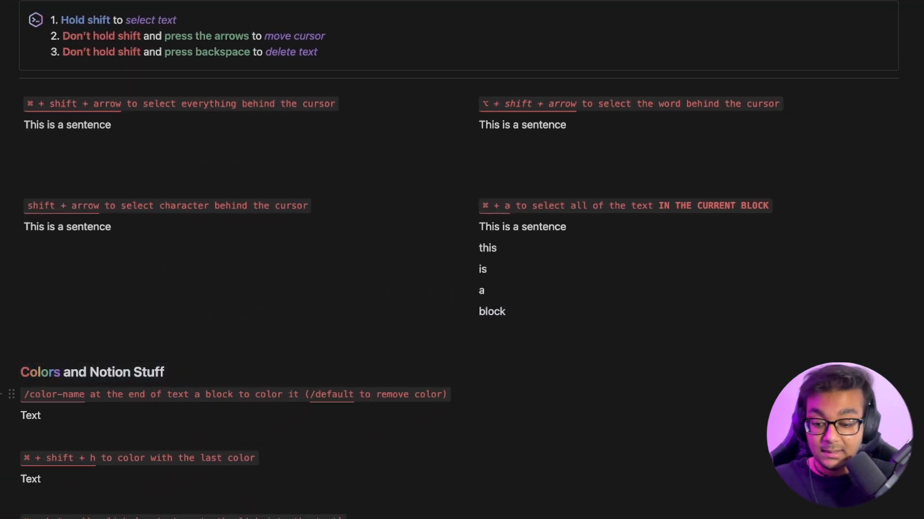
pyautogui.press('super+a')
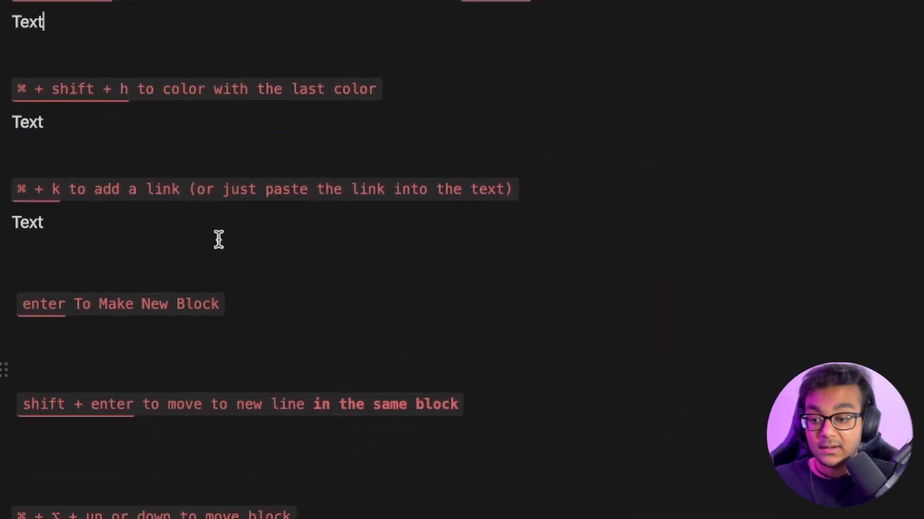
# - Add a block reading "This is a big ol' block of text" below the first Text line and start the /orang color command
pyautogui.scroll(3, 462, 259)
pyautogui.moveTo(15, 113); pyautogui.dragTo(26, 101)
pyautogui.click(95, 164)
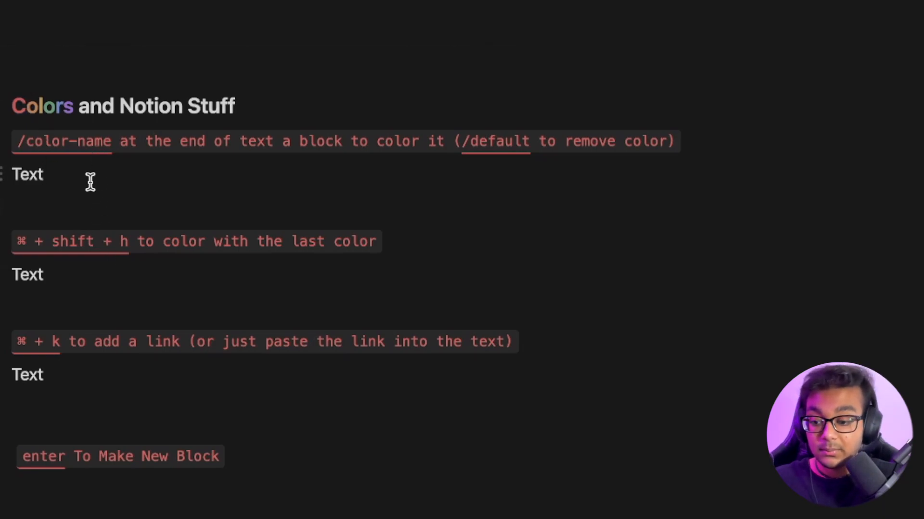
pyautogui.press('Return')
pyautogui.write('Thisi sa')
pyautogui.press('BackSpace')
pyautogui.press('BackSpace')
pyautogui.press('BackSpace')
pyautogui.press('BackSpace')
pyautogui.press('BackSpace')
pyautogui.write('s')
pyautogui.press('BackSpace')
pyautogui.press('BackSpace')
pyautogui.write('s is a big ')
pyautogui.write("ol' block of")
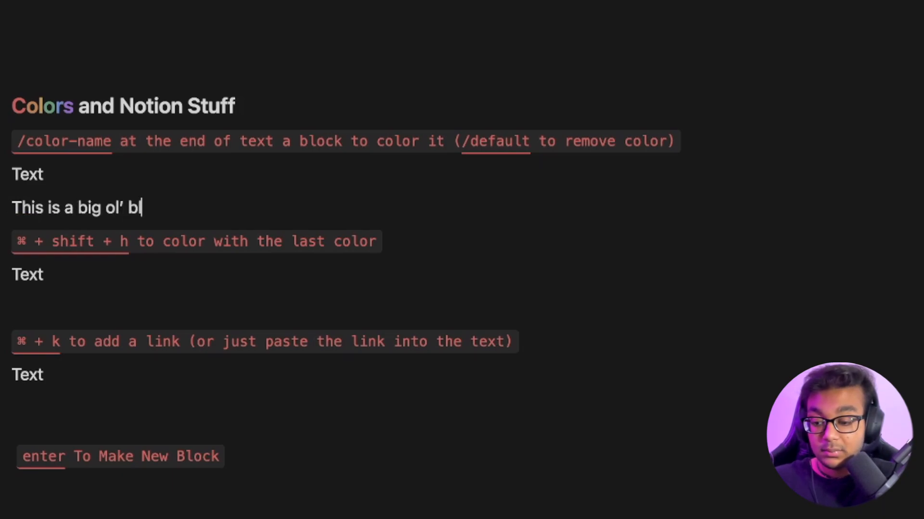
pyautogui.write('te')
pyautogui.press('BackSpace')
pyautogui.press('BackSpace')
pyautogui.write('text /orang')
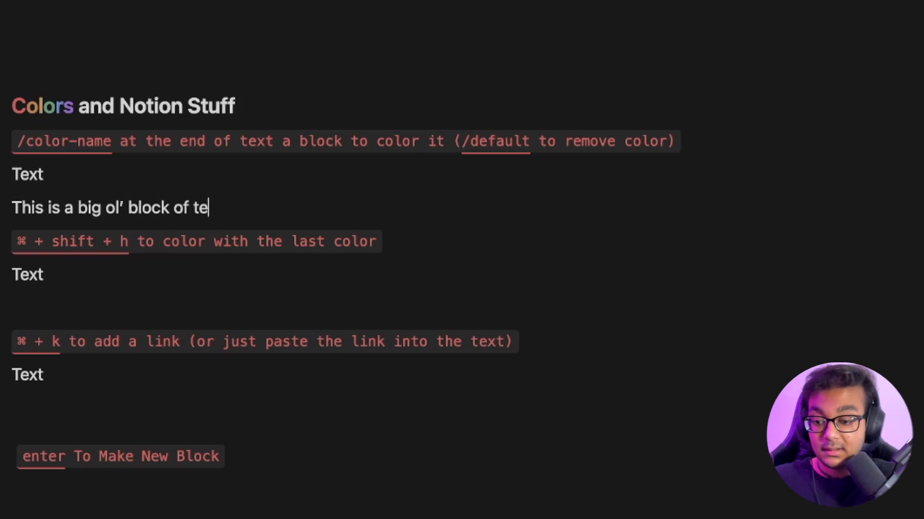
# - Replace the color command at the end of the new block with /colo and look through the suggested options
pyautogui.press('BackSpace')
pyautogui.press('BackSpace')
pyautogui.press('BackSpace')
pyautogui.press('BackSpace')
pyautogui.press('BackSpace')
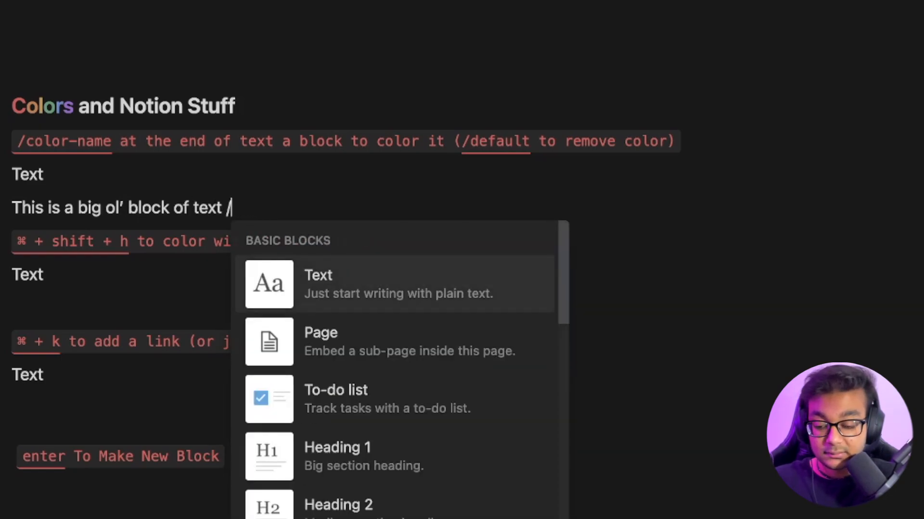
pyautogui.write('colr')
pyautogui.press('BackSpace')
pyautogui.write('o')
pyautogui.press('Down')
pyautogui.press('Down')
pyautogui.press('Down')
pyautogui.press('Down')
# - Color the "This is a big ol' block of text" block purple with the /pur command
pyautogui.press('BackSpace')
pyautogui.press('BackSpace')
pyautogui.press('BackSpace')
pyautogui.press('BackSpace')
pyautogui.write('pur')
pyautogui.press('Return')
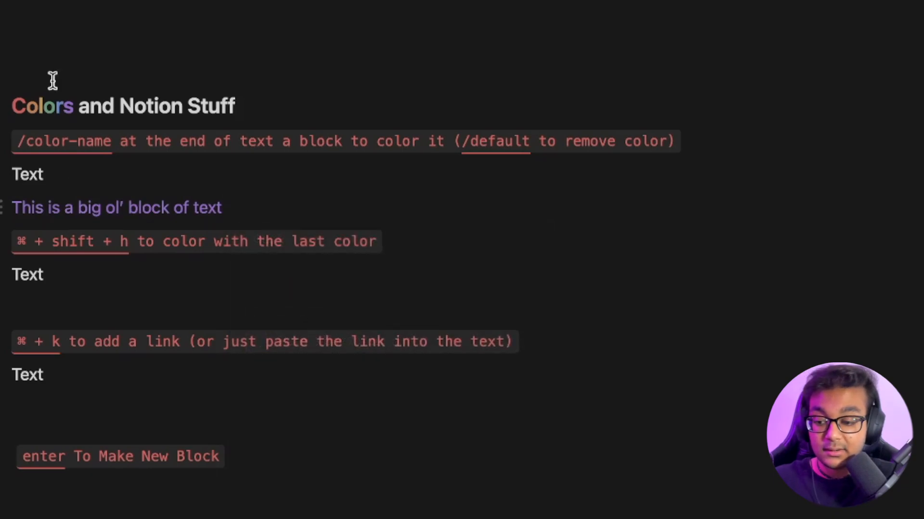
# - Append filler text to the end of the purple block and delete it again
pyautogui.write('adklfja')
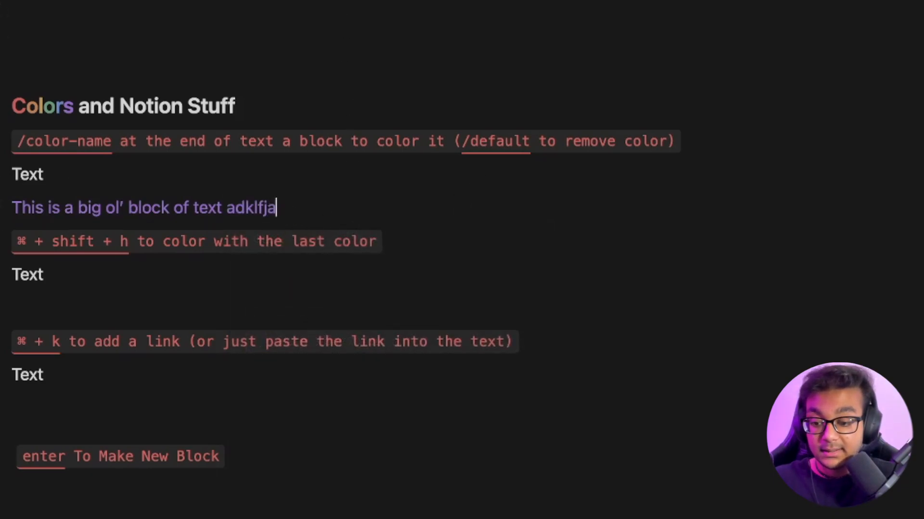
pyautogui.write(';lsdkfjalsdkjfaslkjfalsdkjfalskjfal')
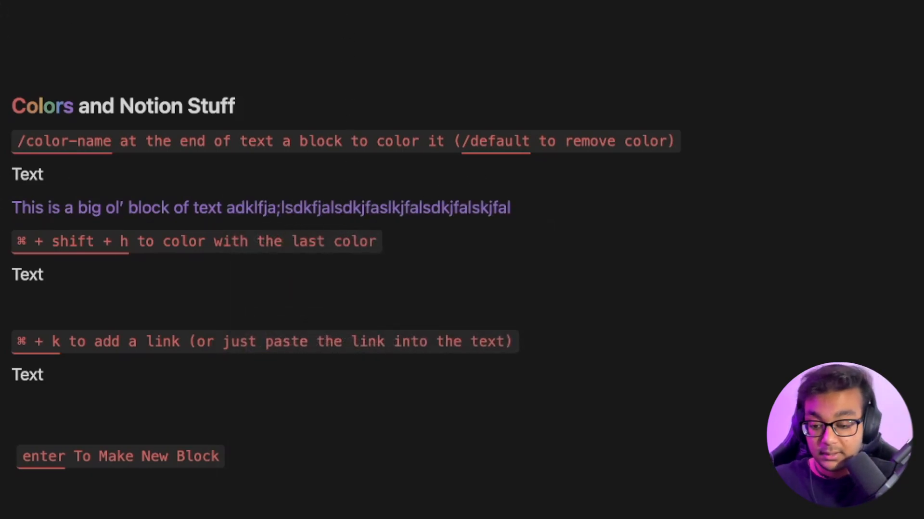
pyautogui.hotkey('alt', 'BackSpace')
pyautogui.hotkey('alt', 'BackSpace')
# - Select the last few characters of the purple block and look through the text color options
pyautogui.moveTo(22, 106); pyautogui.dragTo(17, 105)
pyautogui.click(226, 209)
pyautogui.moveTo(226, 209); pyautogui.dragTo(216, 209)
pyautogui.click(262, 207)
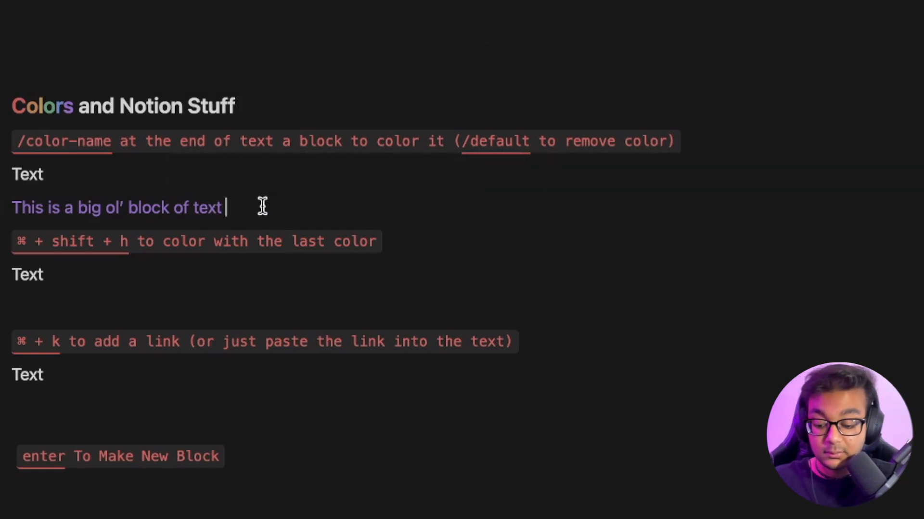
pyautogui.hotkey('shift', 'Left')
pyautogui.hotkey('shift', 'Left')
pyautogui.hotkey('shift', 'Left')
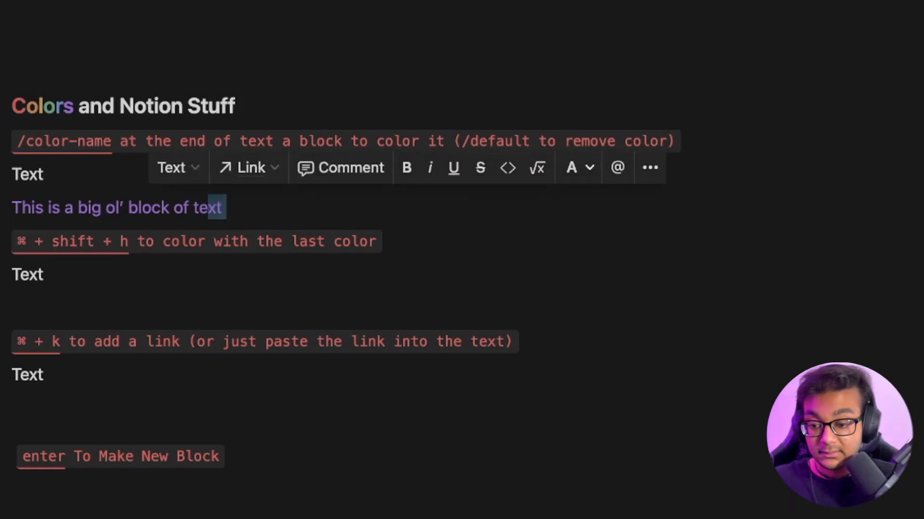
pyautogui.click(575, 169)
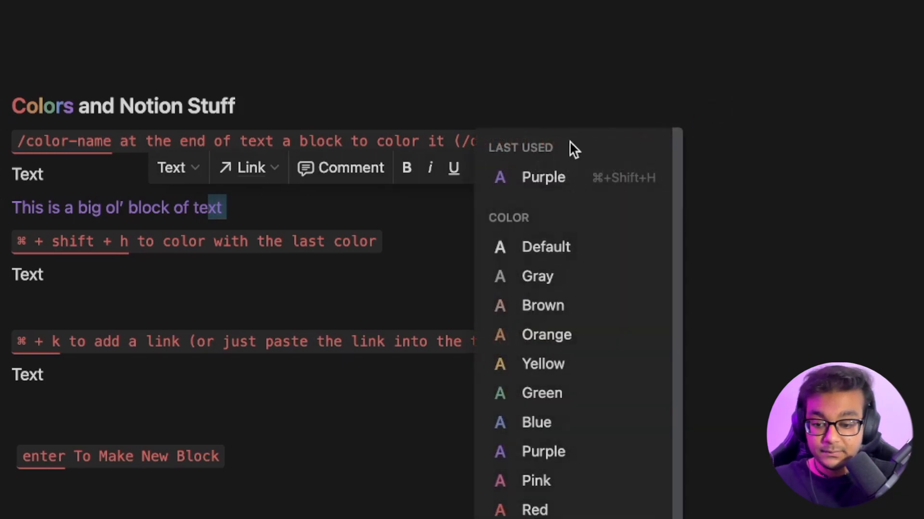
pyautogui.press('Escape')
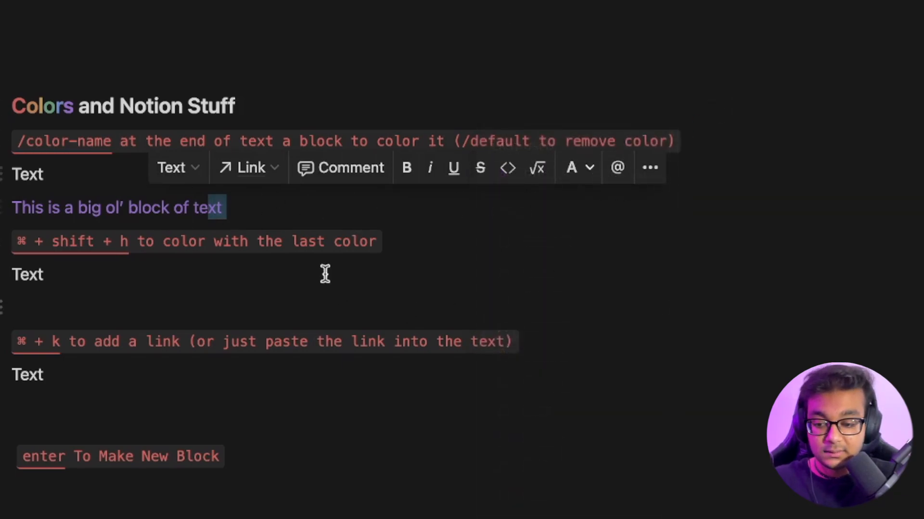
pyautogui.click(305, 208)
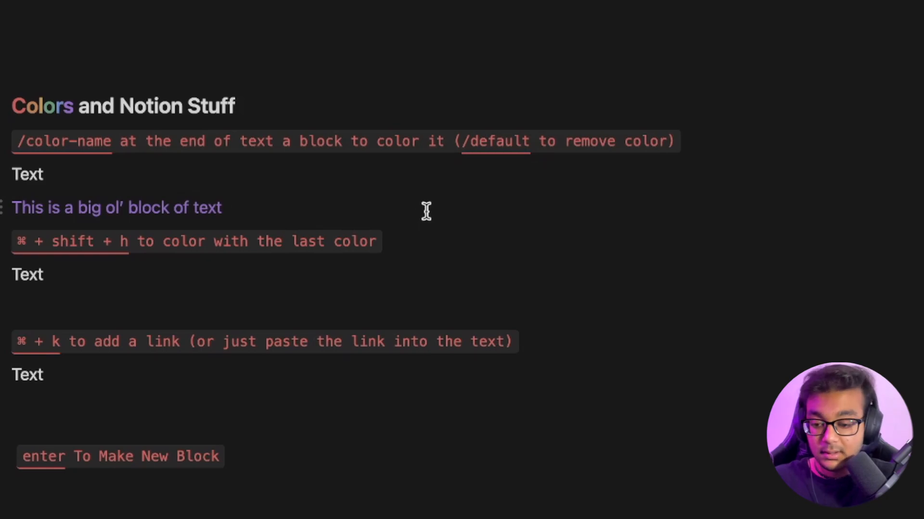
# - Append filler text to the "Colors and Notion Stuff" heading and remove it again
pyautogui.moveTo(14, 106); pyautogui.dragTo(74, 106)
pyautogui.click(247, 104)
pyautogui.write('sadl;jfalkdjfa')
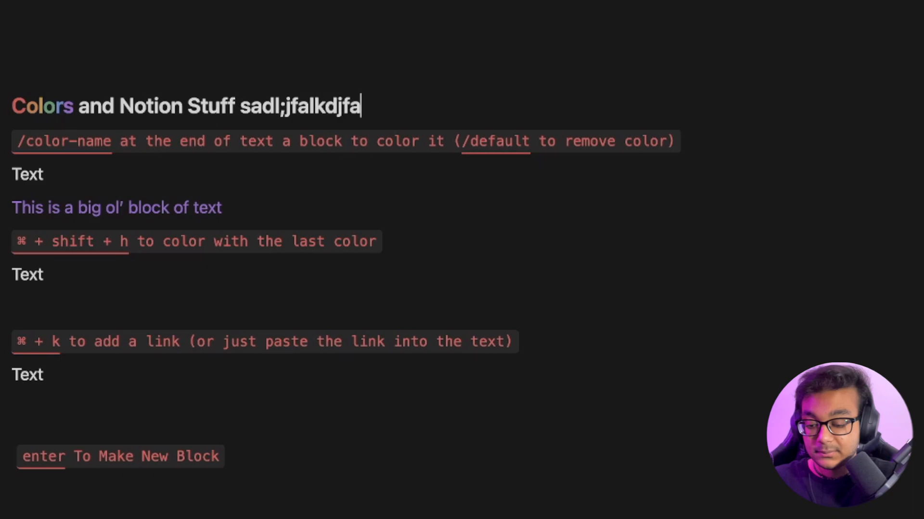
pyautogui.hotkey('alt', 'BackSpace')
pyautogui.hotkey('alt', 'BackSpace')
pyautogui.press('BackSpace')
# - Add a toggle reading "Purple" below the "This is a big ol' block of text" block and color it with the /pur command
pyautogui.click(255, 212)
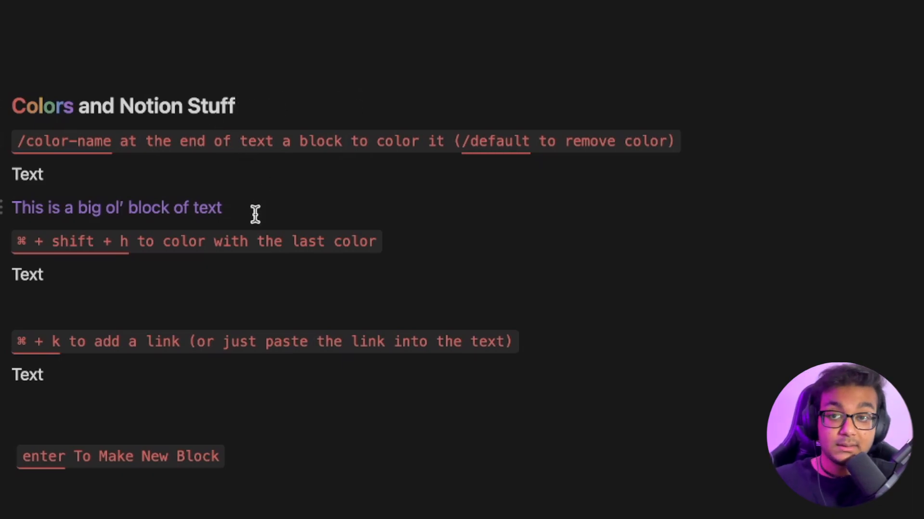
pyautogui.press('Return')
pyautogui.write('> ')
pyautogui.write('Purple/putp')
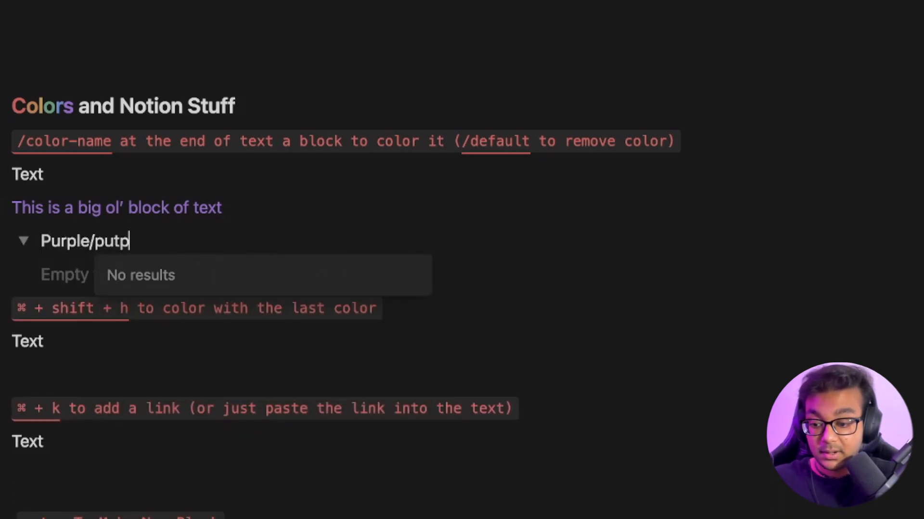
pyautogui.press('BackSpace')
pyautogui.press('BackSpace')
pyautogui.write('r')
pyautogui.press('Return')
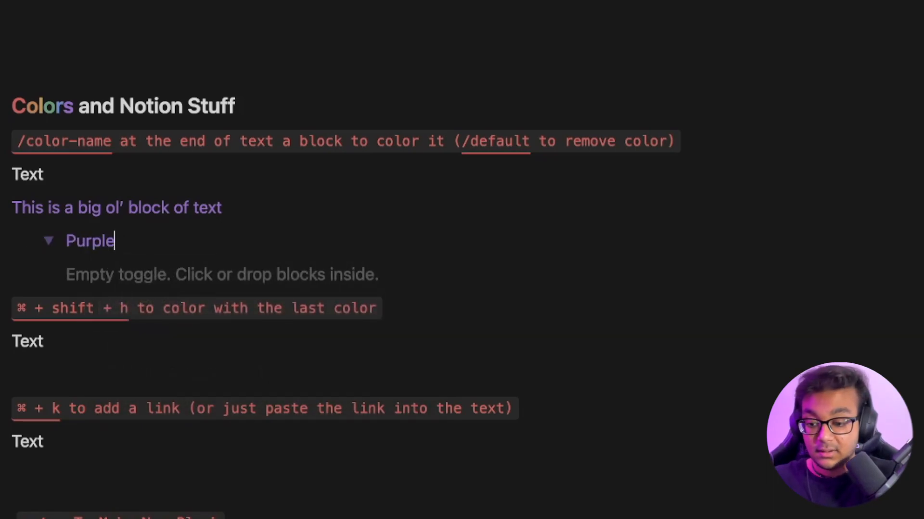
# - Enter a line of filler text inside the Purple toggle and apply the Default color to it with /defaul
pyautogui.press('Return')
pyautogui.write('aslkjfaslkjfasdlfjkalskdj/defaul')
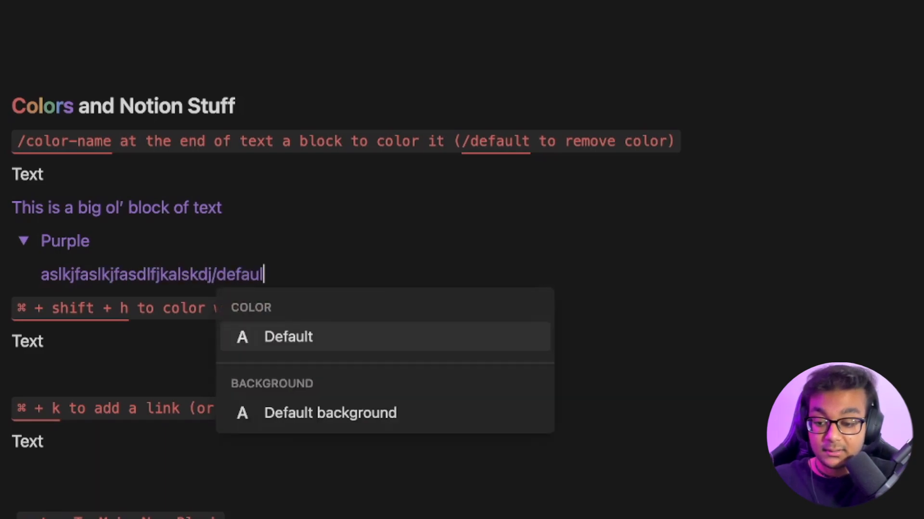
pyautogui.press('Return')
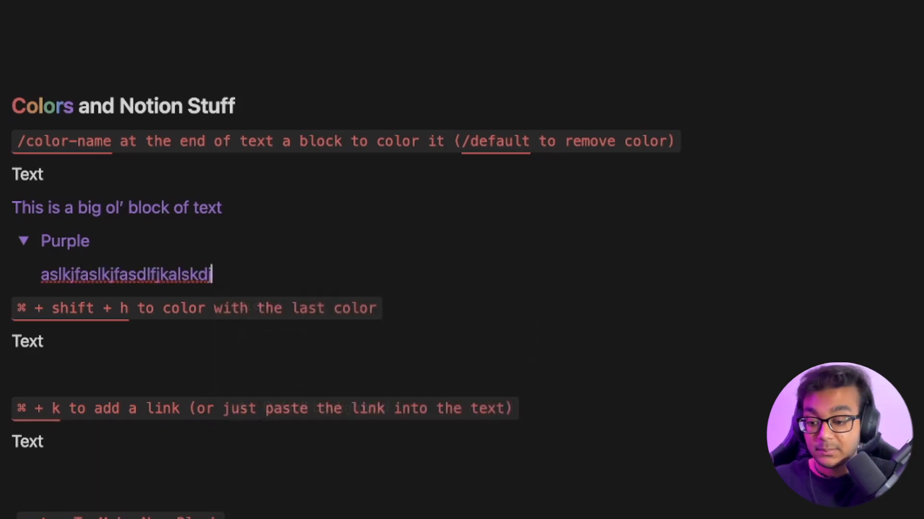
# - Start the /white command on the line inside the toggle and replace it with /gra to apply gray
pyautogui.click(130, 244)
pyautogui.click(254, 274)
pyautogui.write('/white')
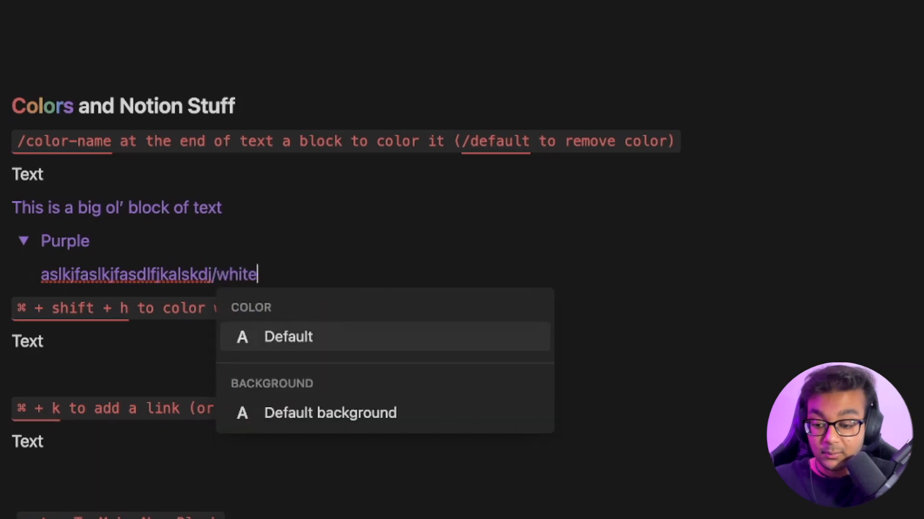
pyautogui.press('BackSpace')
pyautogui.press('BackSpace')
pyautogui.press('BackSpace')
pyautogui.press('BackSpace')
pyautogui.press('BackSpace')
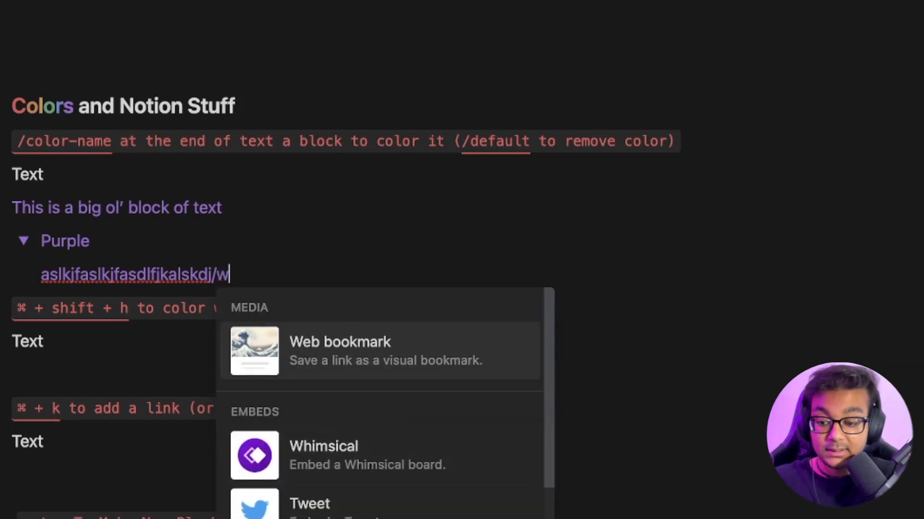
pyautogui.write('gra')
pyautogui.press('Return')
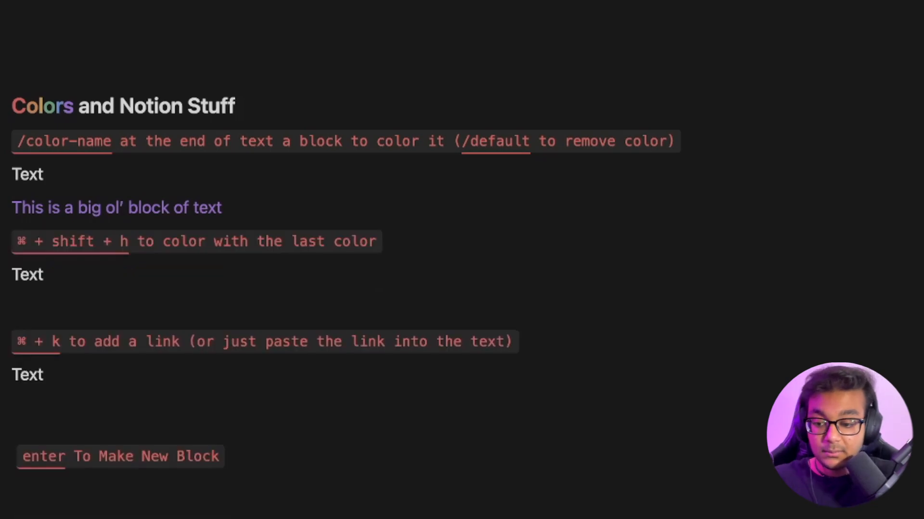
# - Reset the "This is a big ol' block of text" block to the Default color and delete the block
pyautogui.click(222, 208)
pyautogui.write('/defaul')
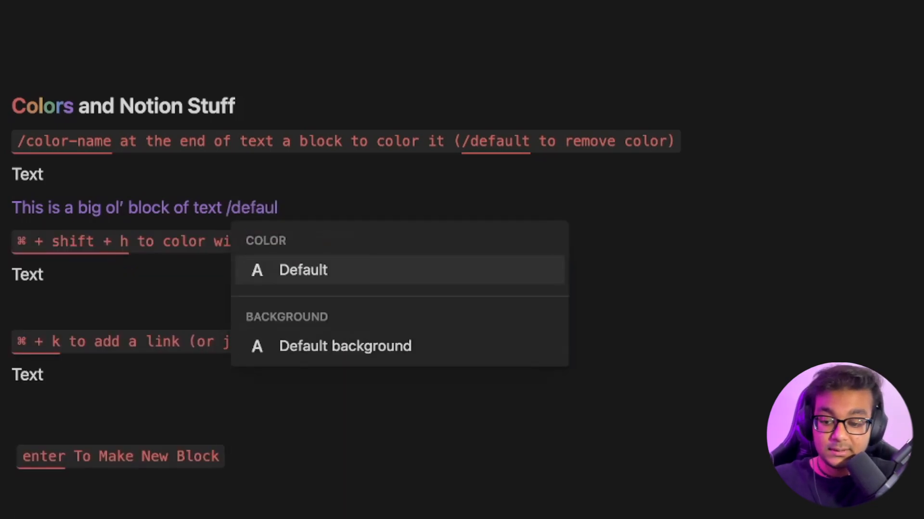
pyautogui.press('Return')
pyautogui.press('super+BackSpace')
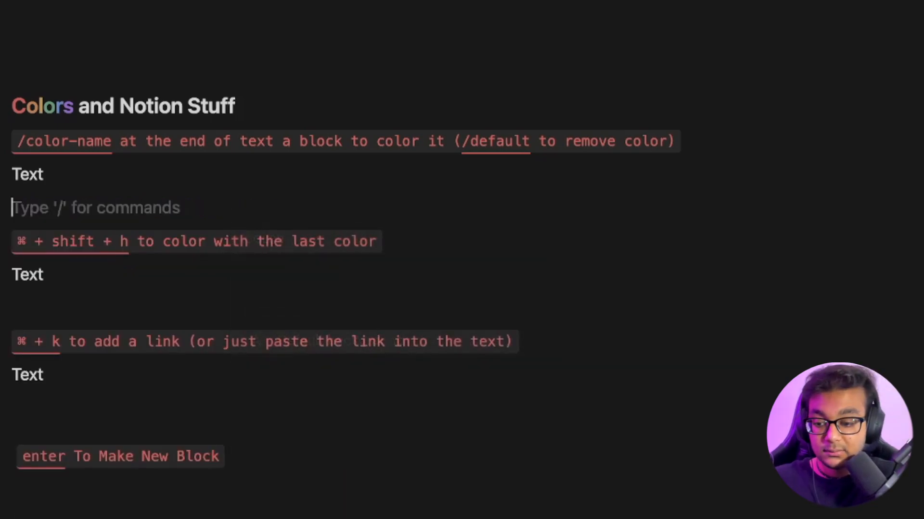
pyautogui.press('BackSpace')
# - Apply the last used color to the Text line below the "color with the last color" instruction
pyautogui.click(133, 242)
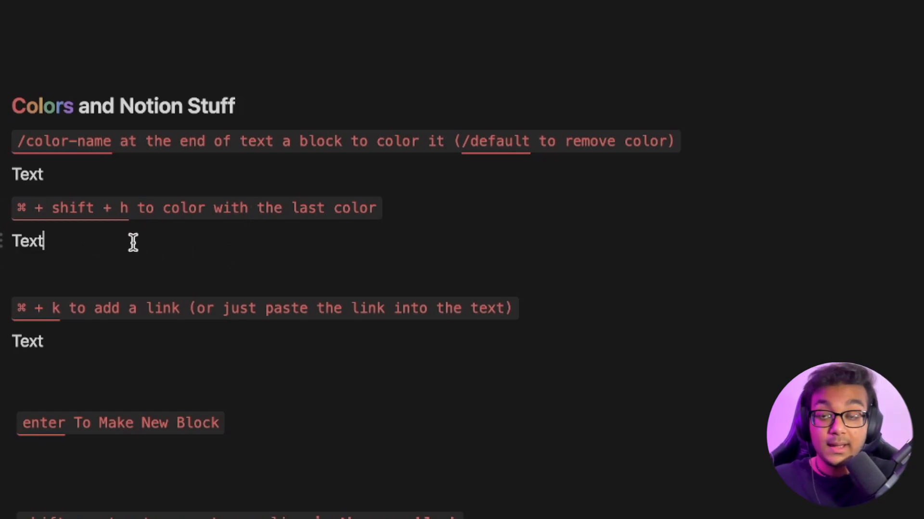
pyautogui.press('super+a')
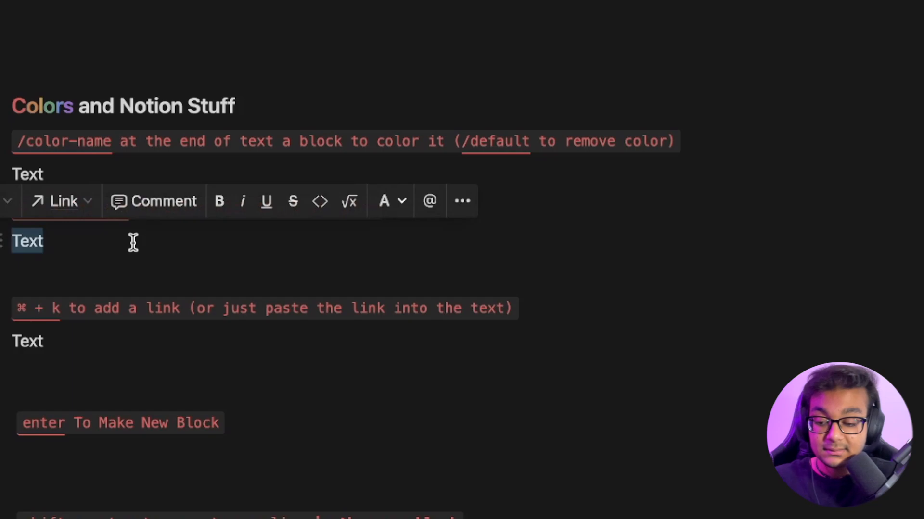
pyautogui.press('super+shift+h')
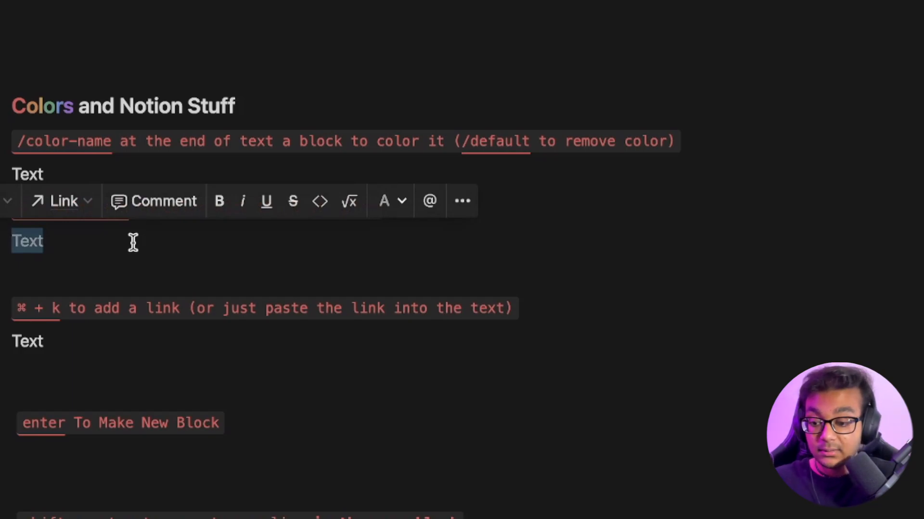
pyautogui.press('Right')
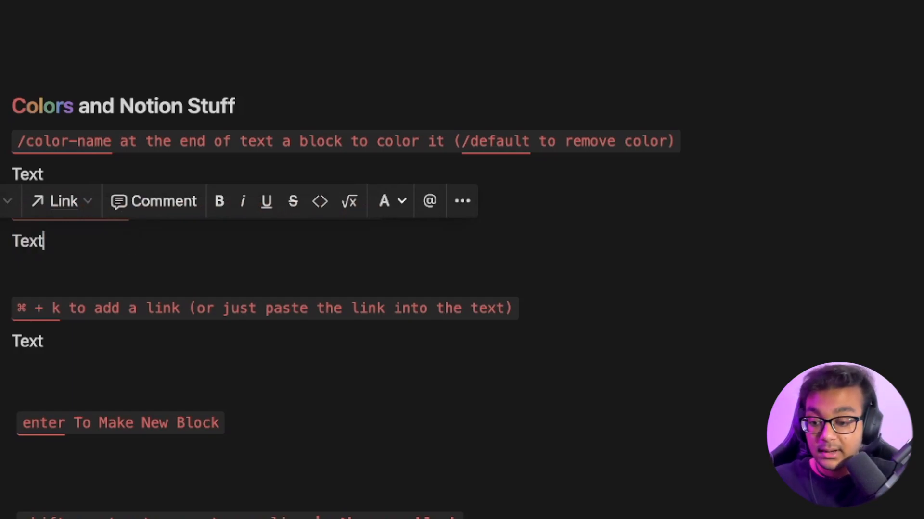
# - Color the Text line below the last-color instruction orange with the /ora command
pyautogui.write('pu')
pyautogui.press('BackSpace')
pyautogui.press('BackSpace')
pyautogui.write('/ora')
pyautogui.press('Return')
# - Add a block reading "text" below the orange line and color it with the last used color
pyautogui.press('Return')
pyautogui.write('text')
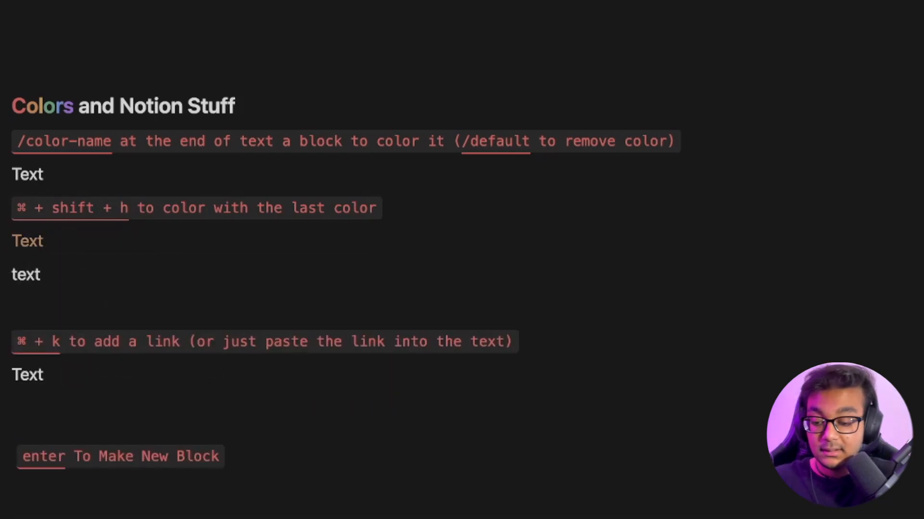
pyautogui.hotkey('shift', 'Home')
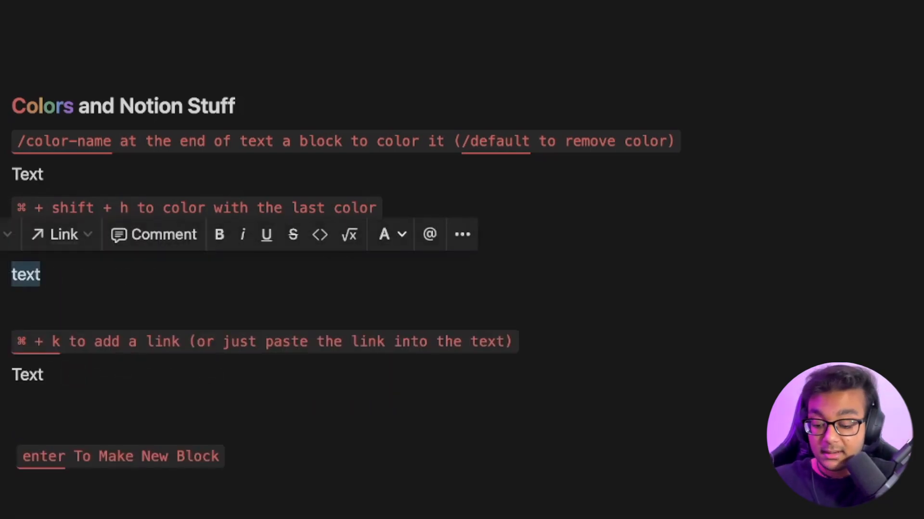
pyautogui.press('super+shift+h')
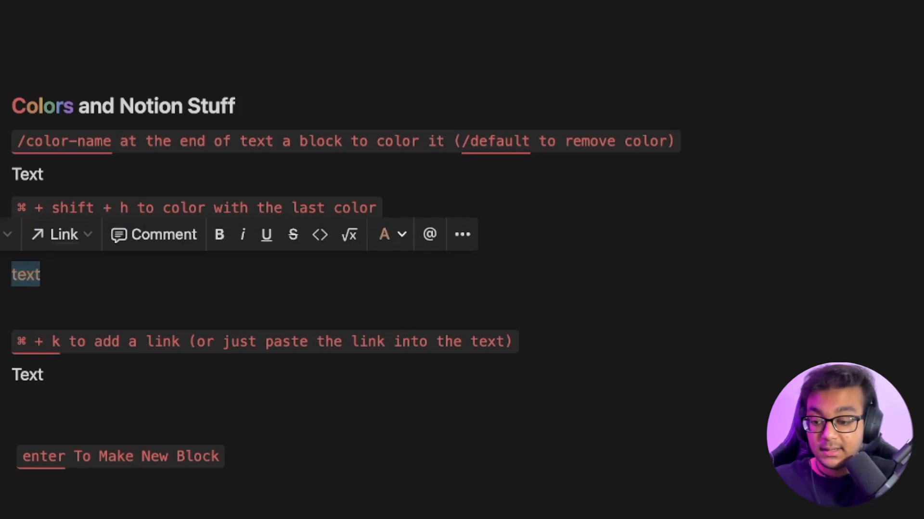
pyautogui.press('Right')
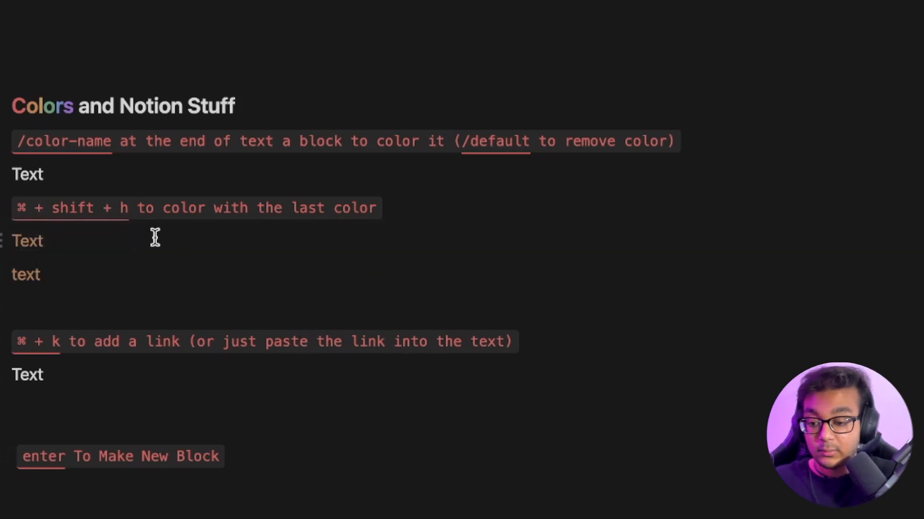
# - Give the orange Text block a blue background with the /backgroundblu command
pyautogui.click(122, 243)
pyautogui.write('/')
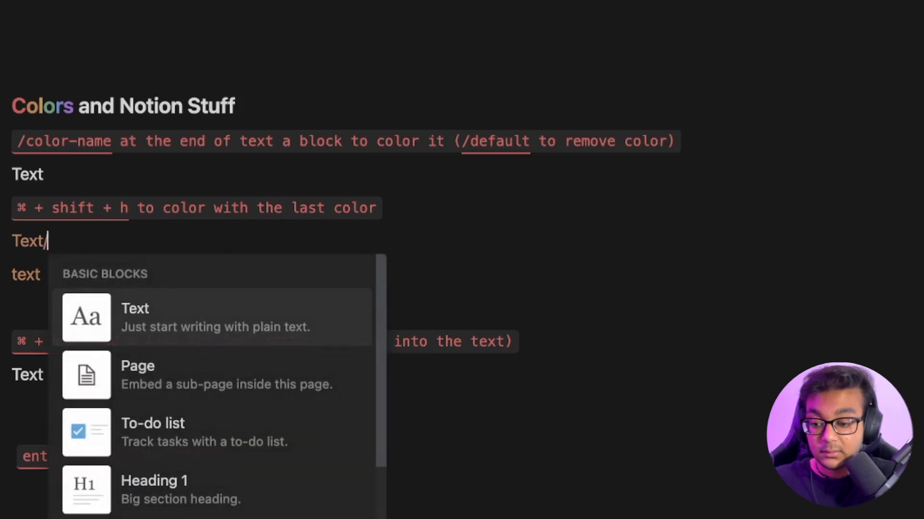
pyautogui.write('backgroundblu')
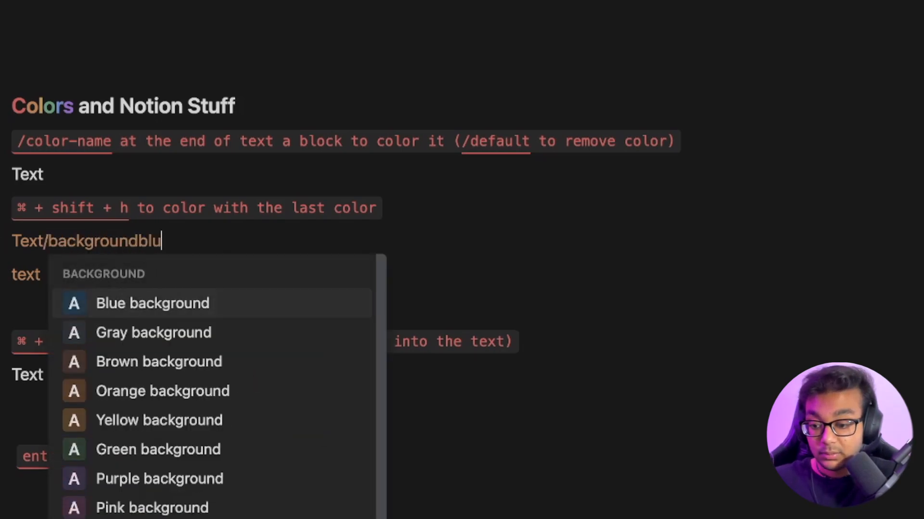
pyautogui.press('Return')
# - Apply the last used blue background to the word in the lowercase "text" block
pyautogui.press('Down')
pyautogui.press('super+a')
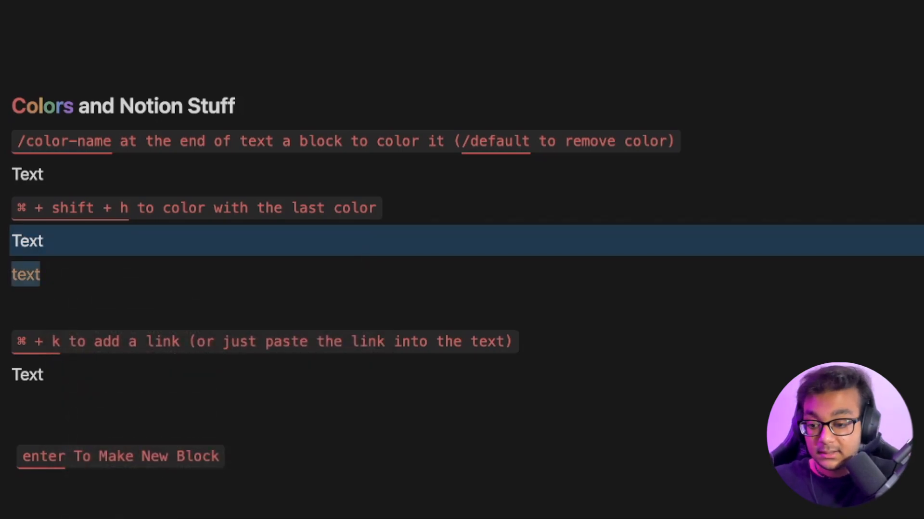
pyautogui.press('super+shift+h')
pyautogui.press('Right')
pyautogui.press('Return')
pyautogui.press('BackSpace')
pyautogui.press('super+a')
pyautogui.press('super+shift+h')
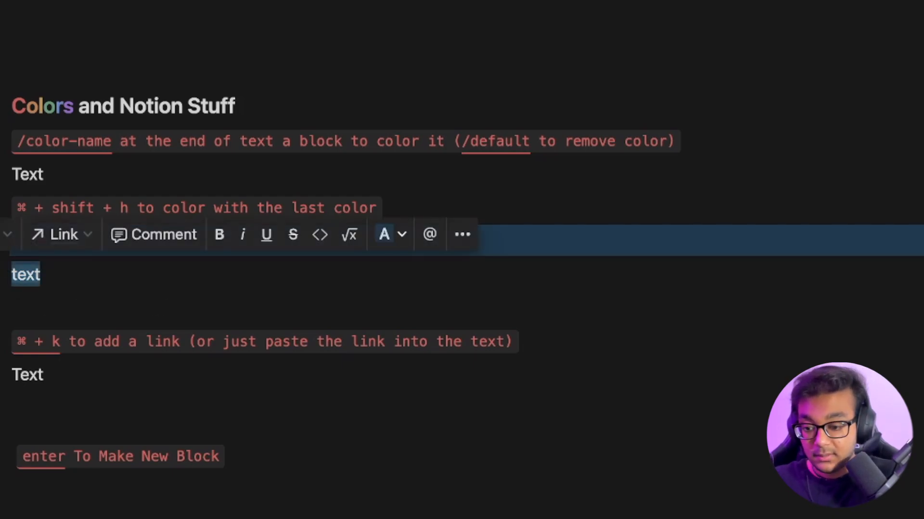
pyautogui.press('Down')
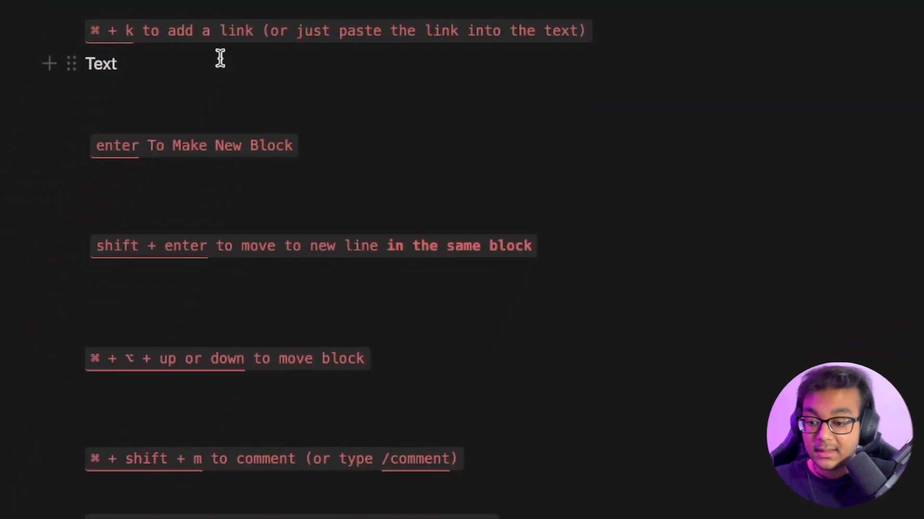
# - Start adding a link to the Text line below the link instruction, search pages for "anchor" and "home", and cancel
pyautogui.press('super+a')
pyautogui.press('super+k')
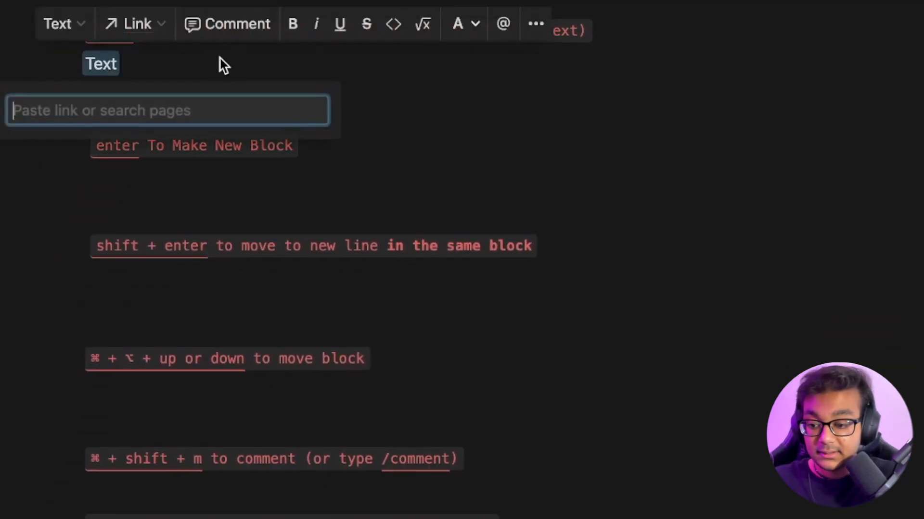
pyautogui.write('anchor')
pyautogui.press('BackSpace')
pyautogui.press('BackSpace')
pyautogui.press('BackSpace')
pyautogui.press('BackSpace')
pyautogui.press('BackSpace')
pyautogui.press('BackSpace')
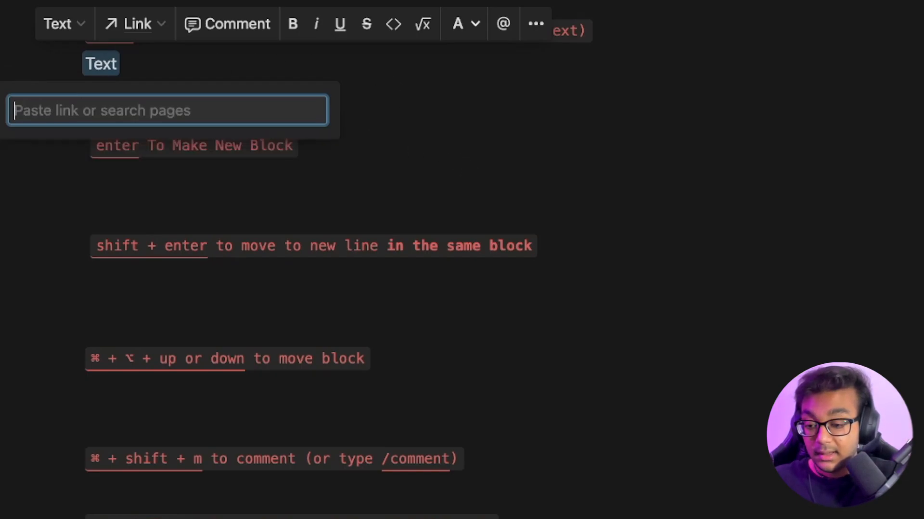
pyautogui.write('home')
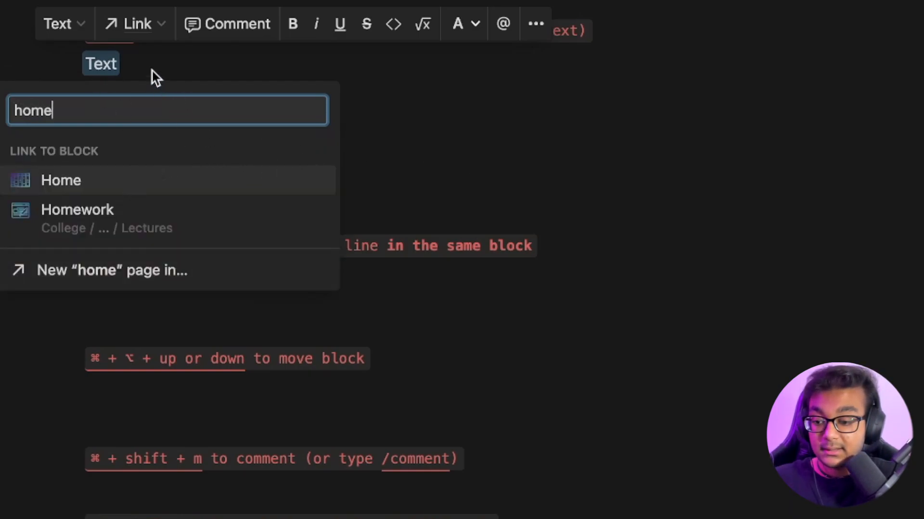
pyautogui.press('Escape')
pyautogui.click(132, 66)
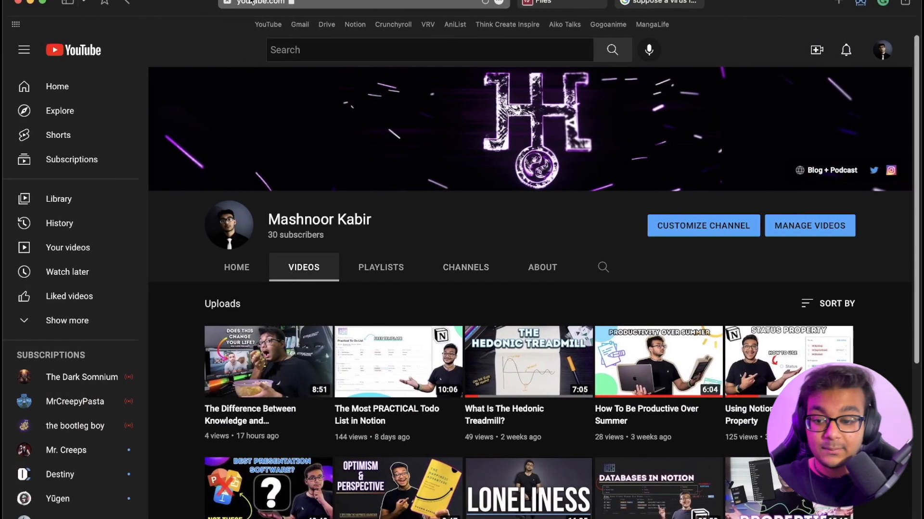
# - Paste the YouTube channel address as a link onto the word Text below the link instruction, and undo it
pyautogui.click(352, 5)
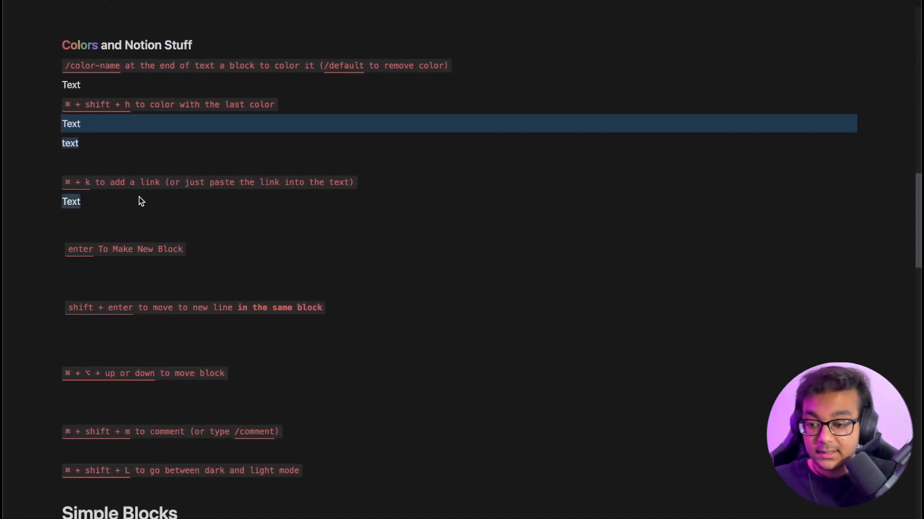
pyautogui.press('super+v')
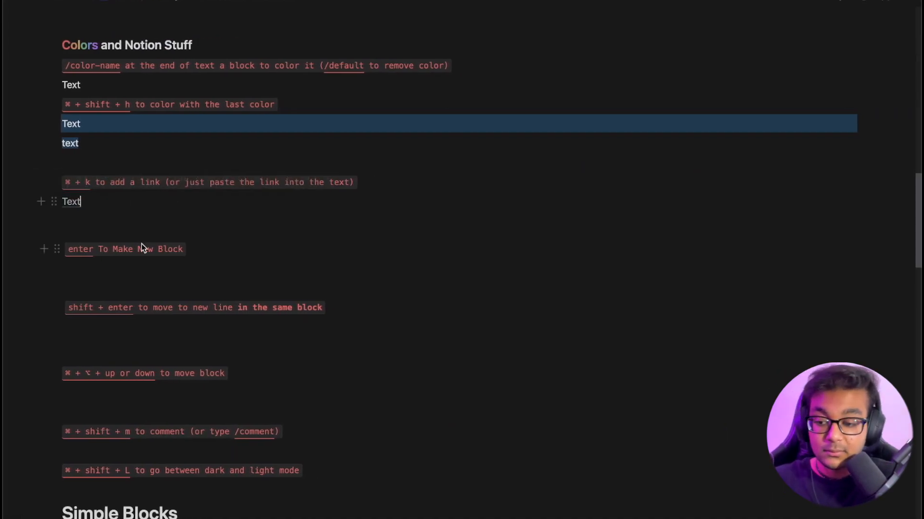
pyautogui.press('super+z')
pyautogui.press('super+z')
# - Link the word Text below the link instruction to the page found by searching for "home"
pyautogui.click(106, 192)
pyautogui.doubleClick(105, 192)
pyautogui.press('super+k')
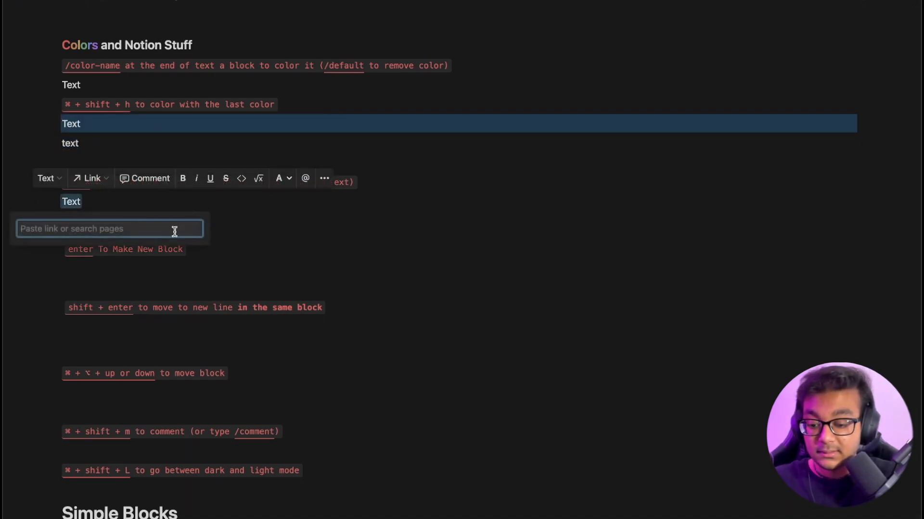
pyautogui.write('home')
pyautogui.press('Return')
pyautogui.click(156, 201)
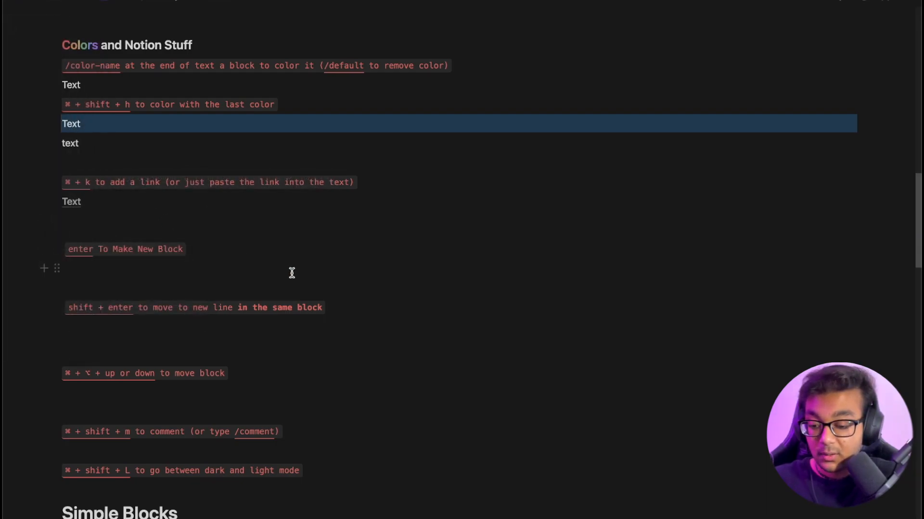
# - Write "This is a paragraph" in the empty block below the instruction for making a new block
pyautogui.press('super+shift+Left')
pyautogui.scroll(-2, 290, 272)
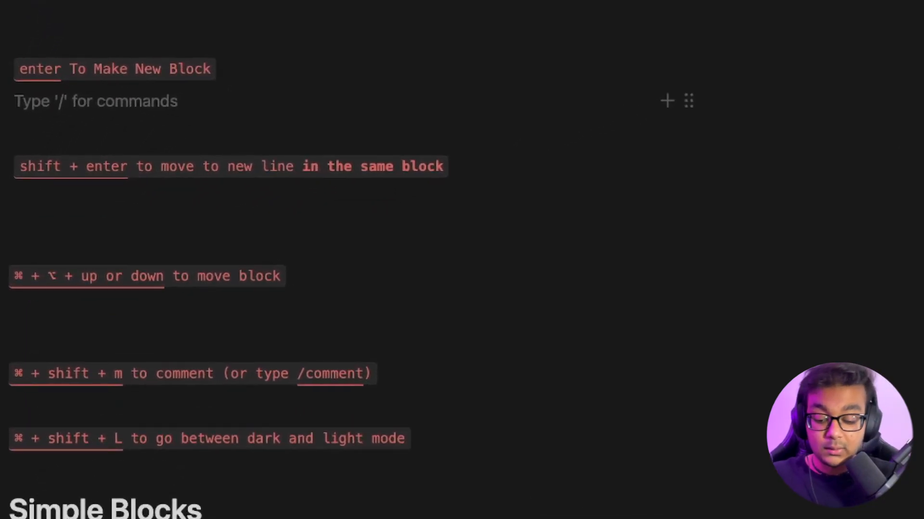
pyautogui.scroll(-1, 462, 260)
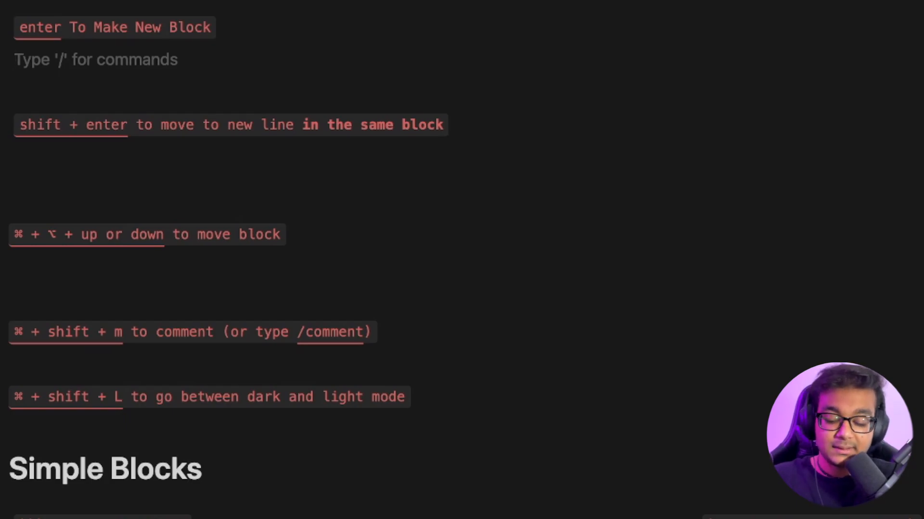
pyautogui.write('This a')
pyautogui.press('BackSpace')
pyautogui.press('BackSpace')
pyautogui.write('is a paragraph')
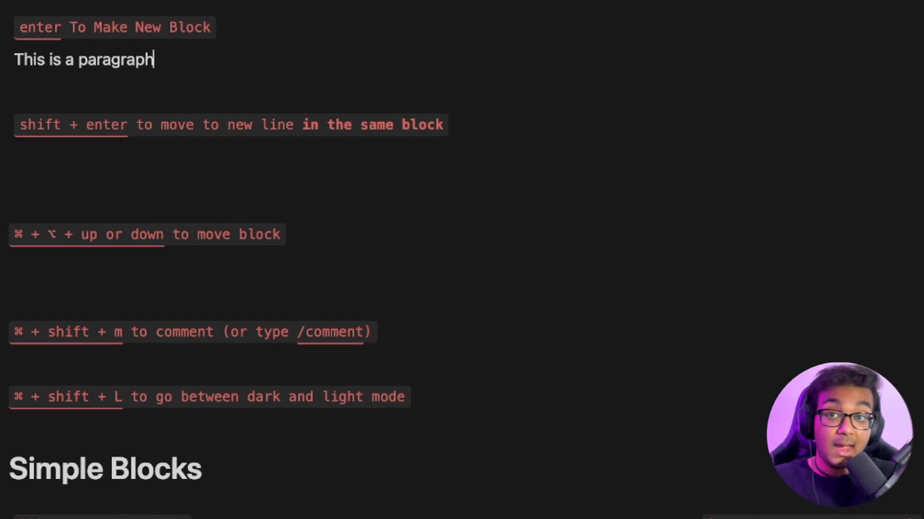
# - Add a new block below it reading "This is another paragraph", with the word "another" in italics
pyautogui.press('Return')
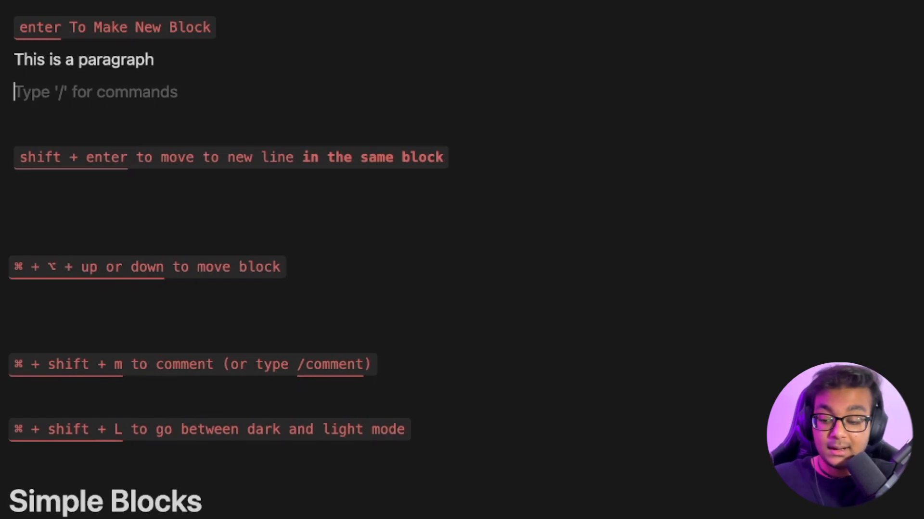
pyautogui.write('This another')
pyautogui.press('BackSpace')
pyautogui.press('BackSpace')
pyautogui.press('BackSpace')
pyautogui.press('BackSpace')
pyautogui.press('BackSpace')
pyautogui.press('BackSpace')
pyautogui.press('BackSpace')
pyautogui.press('BackSpace')
pyautogui.press('BackSpace')
pyautogui.press('BackSpace')
pyautogui.press('BackSpace')
pyautogui.press('BackSpace')
pyautogui.press('BackSpace')
pyautogui.write('This is')
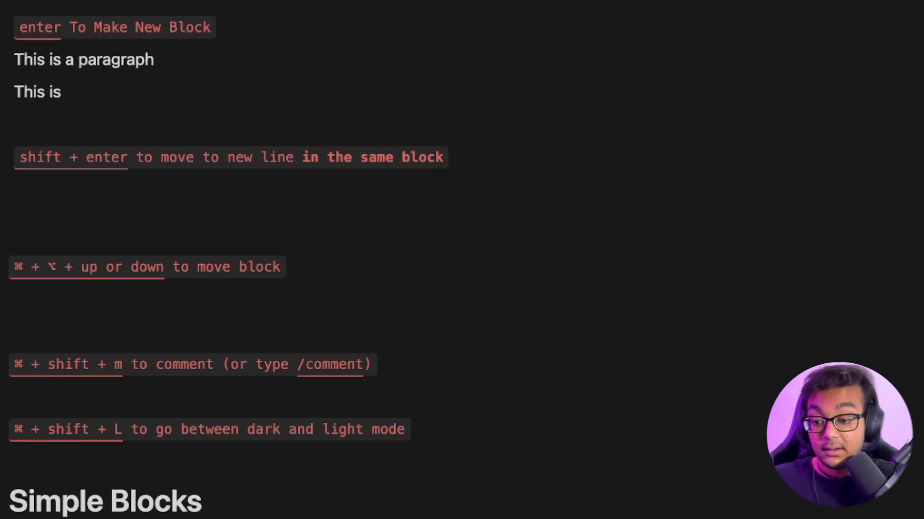
pyautogui.press('super+i')
pyautogui.write('another')
pyautogui.press('super+i')
pyautogui.write('paragraph')
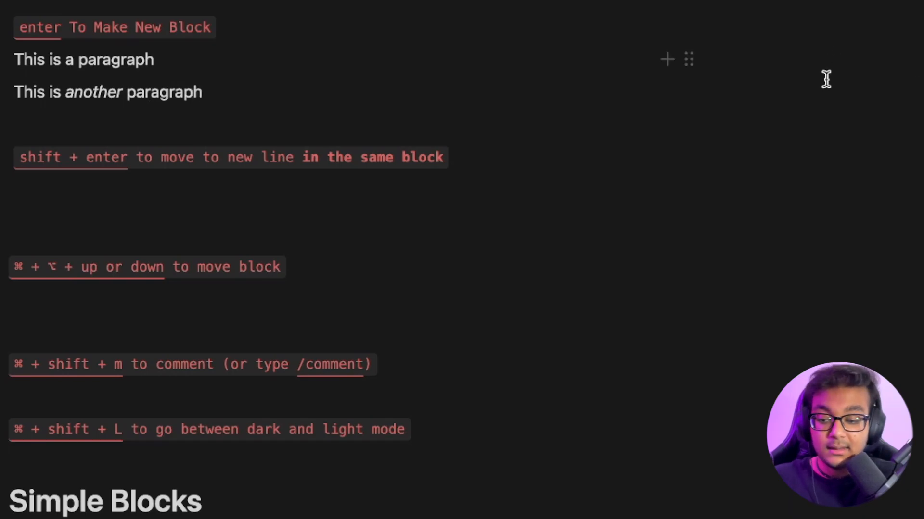
# - Examine the two new paragraphs as separate blocks by selecting them, and clear the selection
pyautogui.click(264, 54)
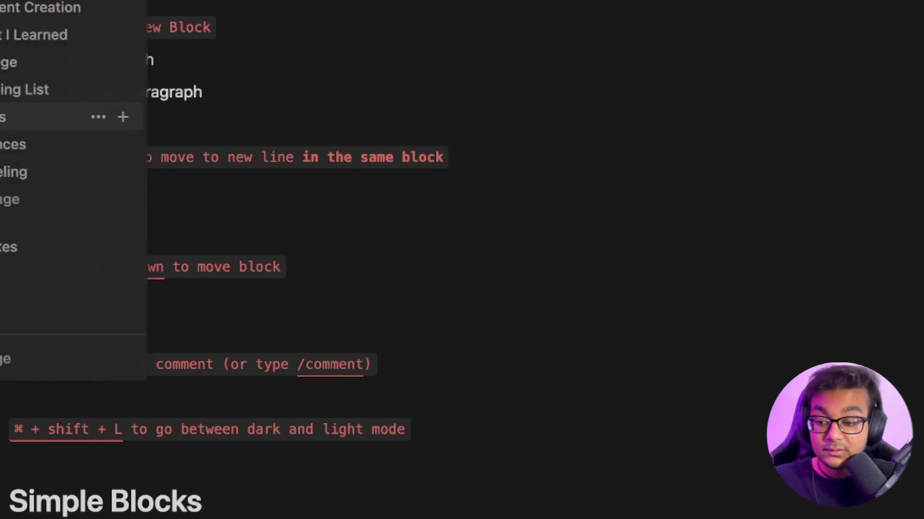
pyautogui.moveTo(4, 91); pyautogui.dragTo(8, 60)
pyautogui.press('super+z')
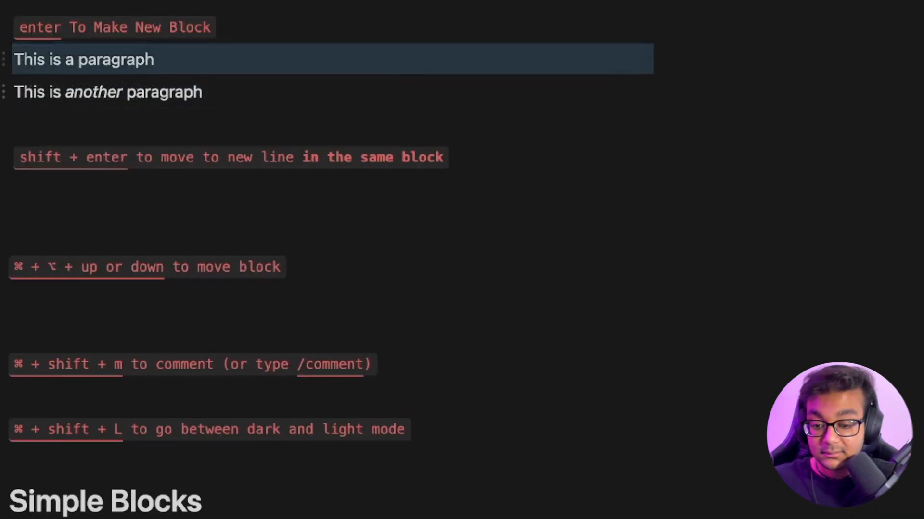
pyautogui.moveTo(686, 103); pyautogui.dragTo(435, 52)
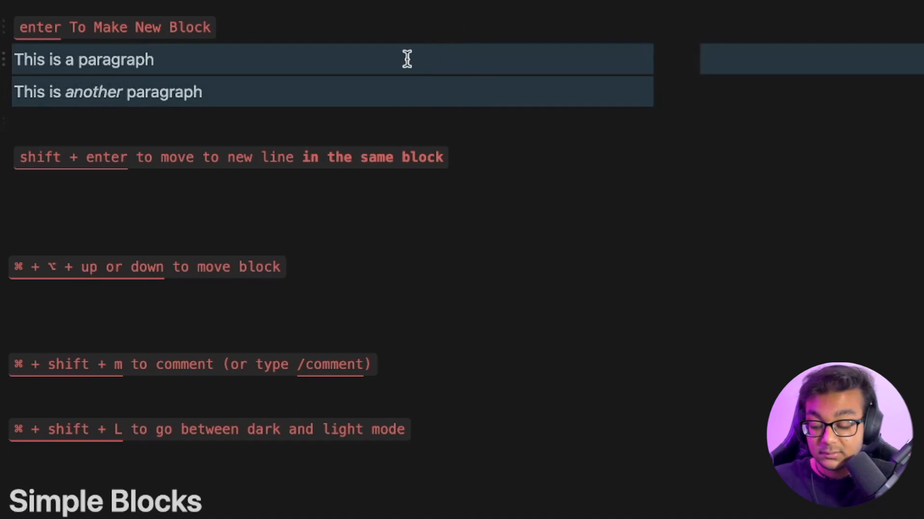
pyautogui.click(452, 86)
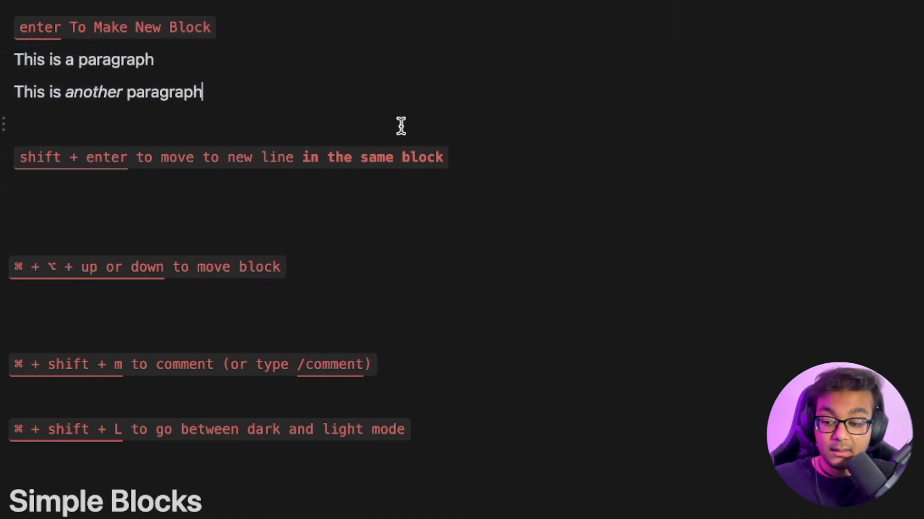
# - Write "This is paragraph" in the empty block below the instruction for a new line in the same block
pyautogui.click(333, 179)
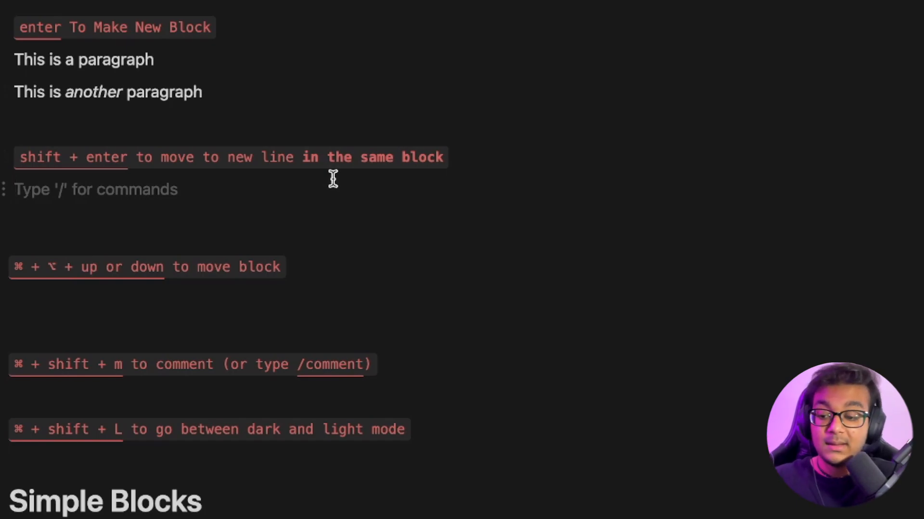
pyautogui.write('THis is')
pyautogui.press('BackSpace')
pyautogui.press('BackSpace')
pyautogui.press('BackSpace')
pyautogui.press('BackSpace')
pyautogui.press('BackSpace')
pyautogui.write('his is a paraphg')
pyautogui.press('BackSpace')
pyautogui.press('BackSpace')
pyautogui.write('graph')
pyautogui.press('BackSpace')
pyautogui.press('BackSpace')
pyautogui.hotkey('alt', 'BackSpace')
pyautogui.hotkey('alt', 'BackSpace')
pyautogui.write('a')
pyautogui.hotkey('alt', 'BackSpace')
pyautogui.write('prar')
pyautogui.press('BackSpace')
pyautogui.press('BackSpace')
pyautogui.write('aragraph')
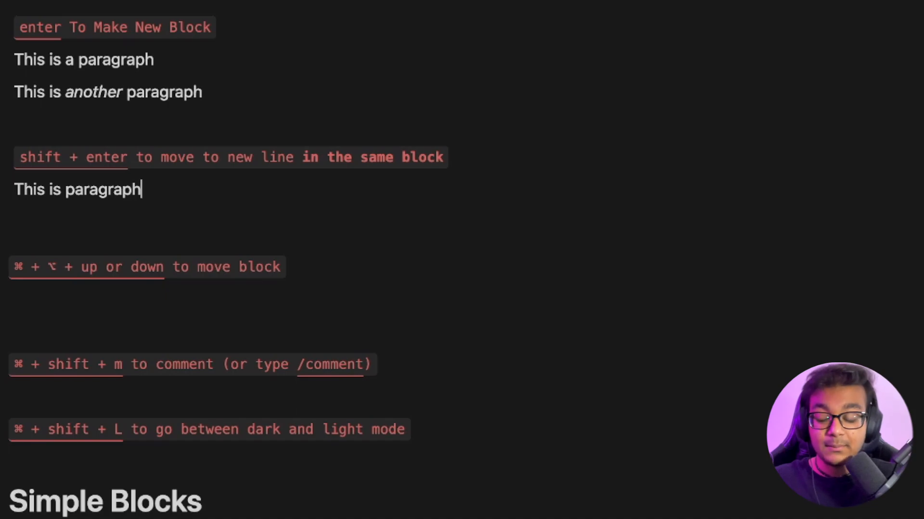
# - Add a second line reading "This is the same paragraph" within the "This is paragraph" block
pyautogui.hotkey('shift', 'Return')
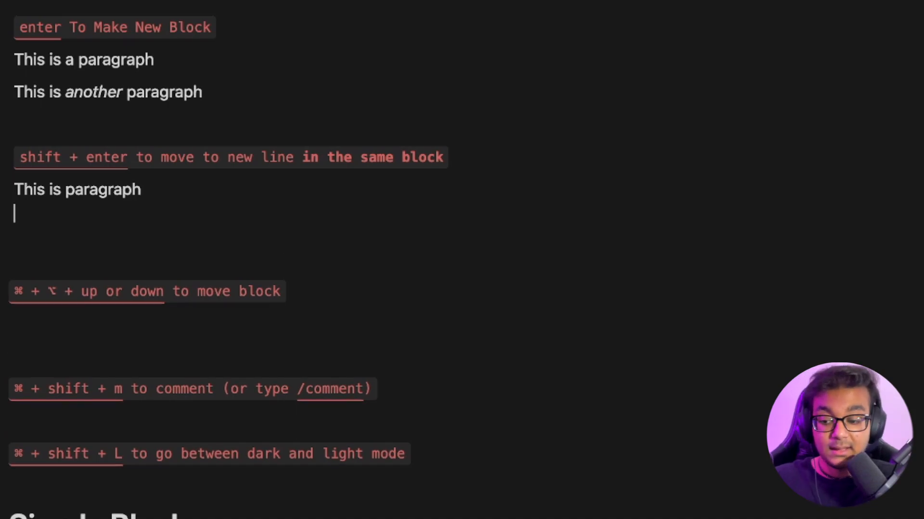
pyautogui.write('This is the ')
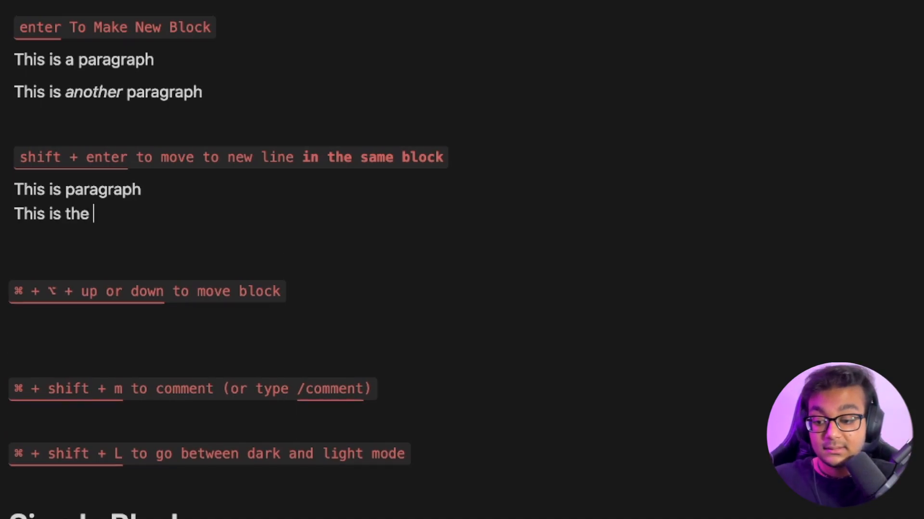
pyautogui.write('same paragarh')
pyautogui.press('BackSpace')
pyautogui.press('BackSpace')
pyautogui.press('BackSpace')
pyautogui.press('BackSpace')
pyautogui.press('BackSpace')
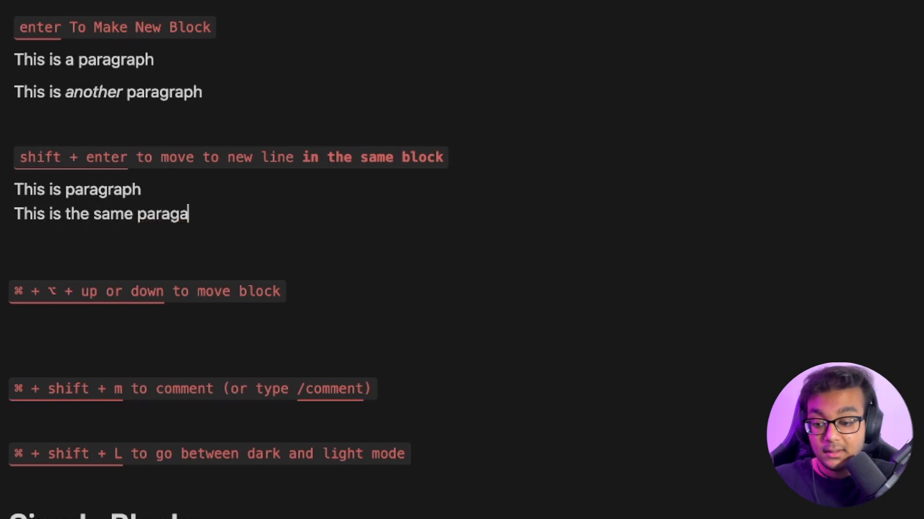
pyautogui.write('agraph')
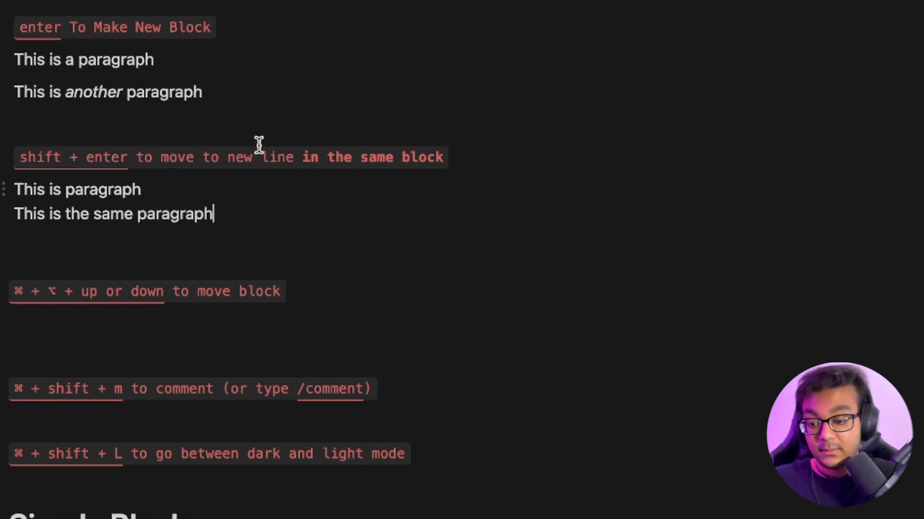
# - Examine the two-line paragraph as a single block by selecting the block and all its text, and clear the selection
pyautogui.moveTo(8, 195); pyautogui.dragTo(6, 200)
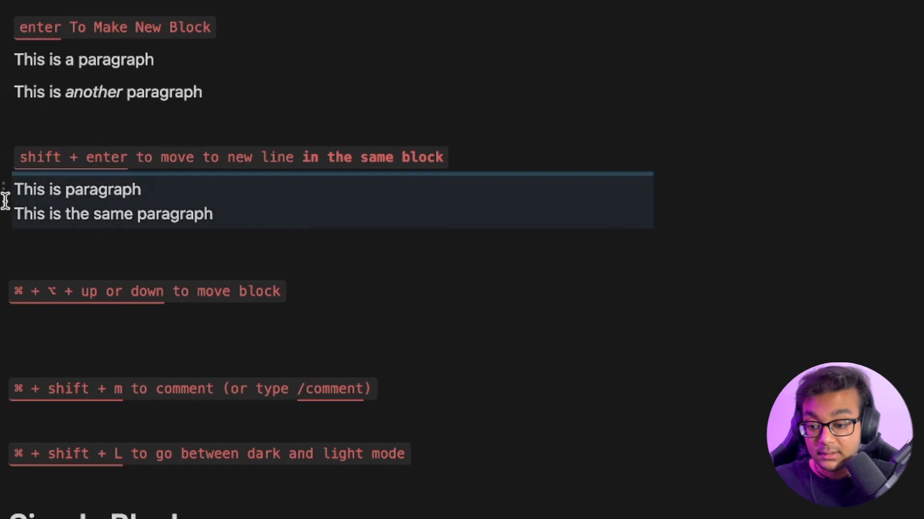
pyautogui.click(289, 217)
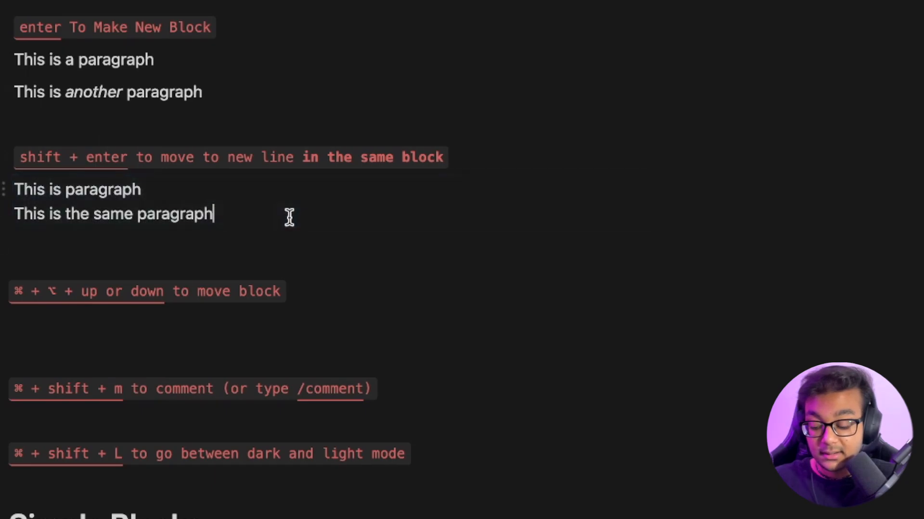
pyautogui.click(5, 186)
pyautogui.click(608, 212)
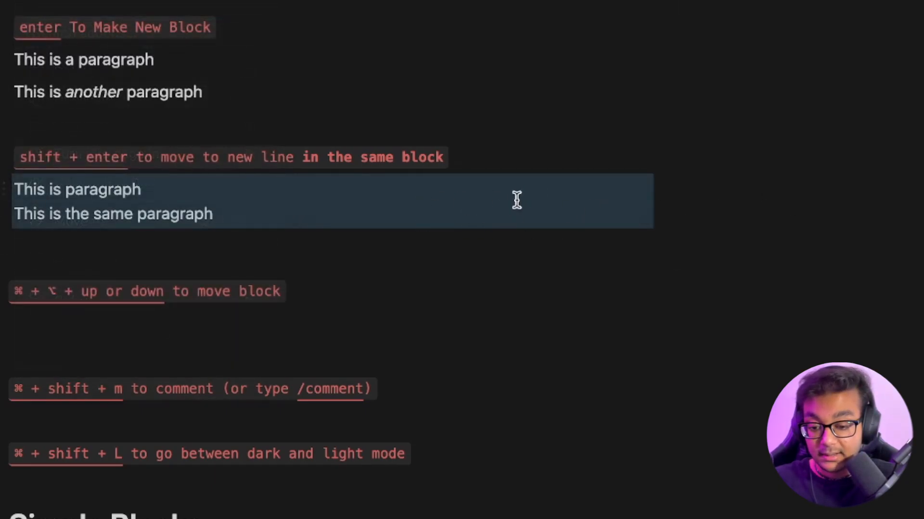
pyautogui.click(268, 202)
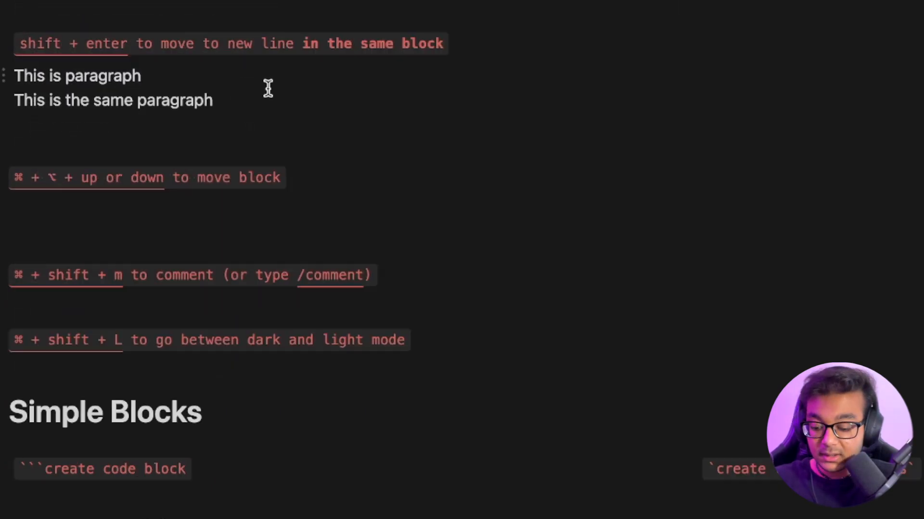
pyautogui.press('super+a')
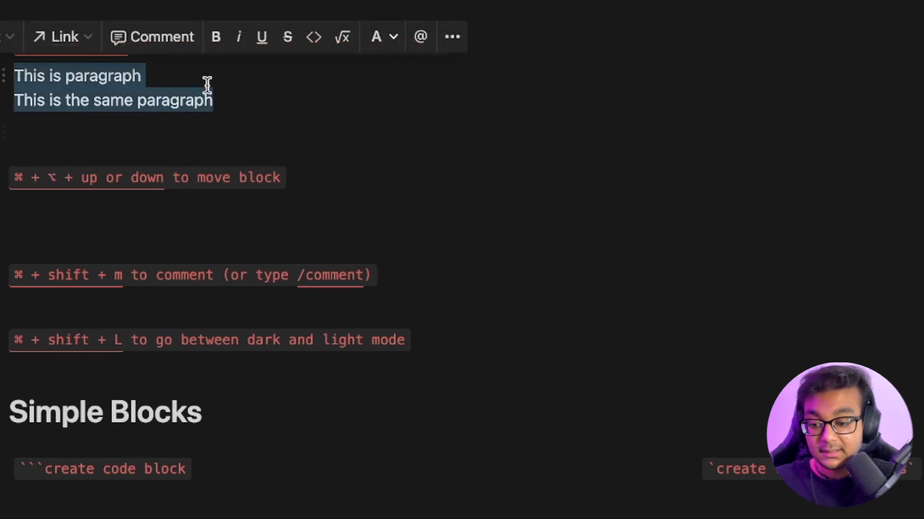
pyautogui.click(289, 111)
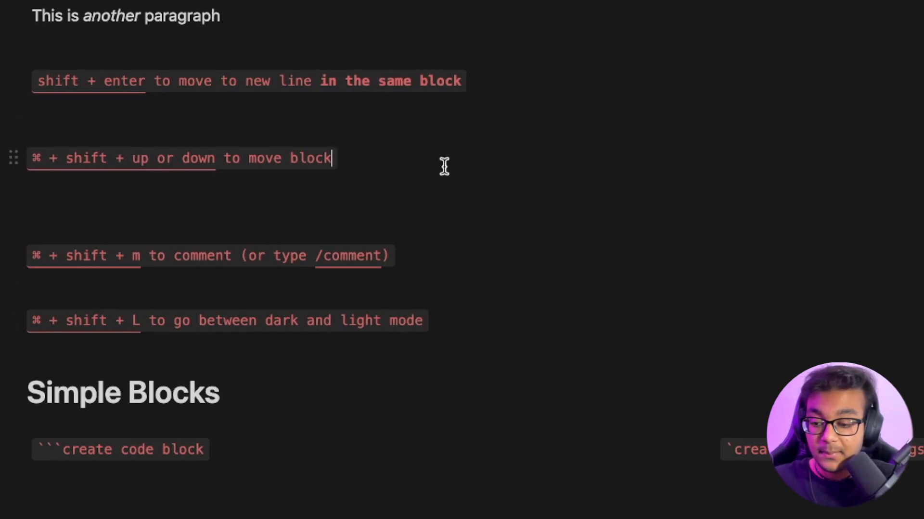
# - Shift the move-block instruction up and down among the neighbouring blocks and return it to its original place
pyautogui.press('super+shift+Up')
pyautogui.press('super+shift+Down')
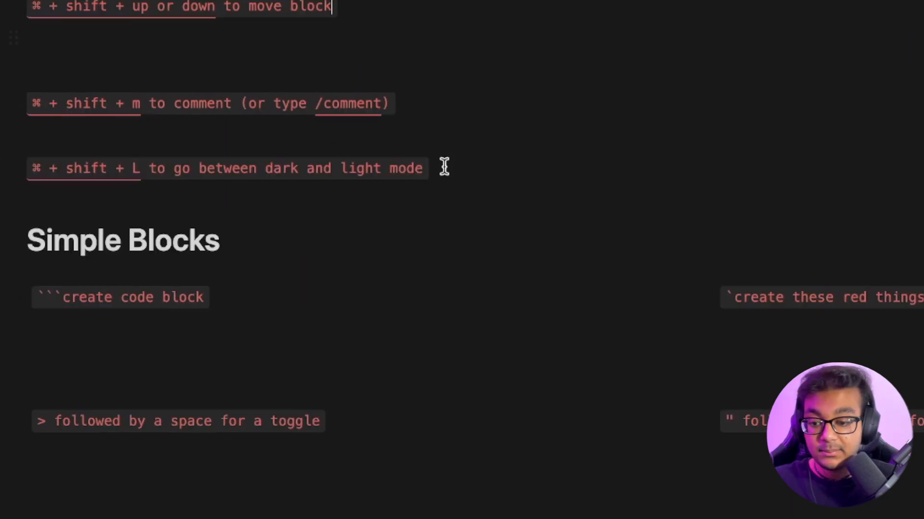
pyautogui.scroll(2, 444, 167)
pyautogui.press('super+shift+Down')
pyautogui.press('super+shift+Up')
pyautogui.scroll(4, 444, 166)
pyautogui.scroll(4, 643, 402)
pyautogui.scroll(-5, 622, 437)
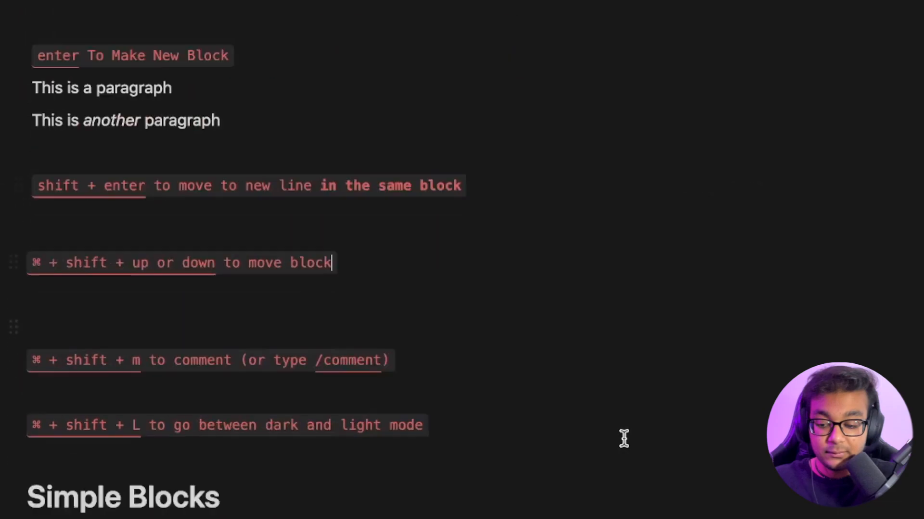
# - Move the comment instruction above the move-block instruction and back down, leaving one empty block between them
pyautogui.click(427, 262)
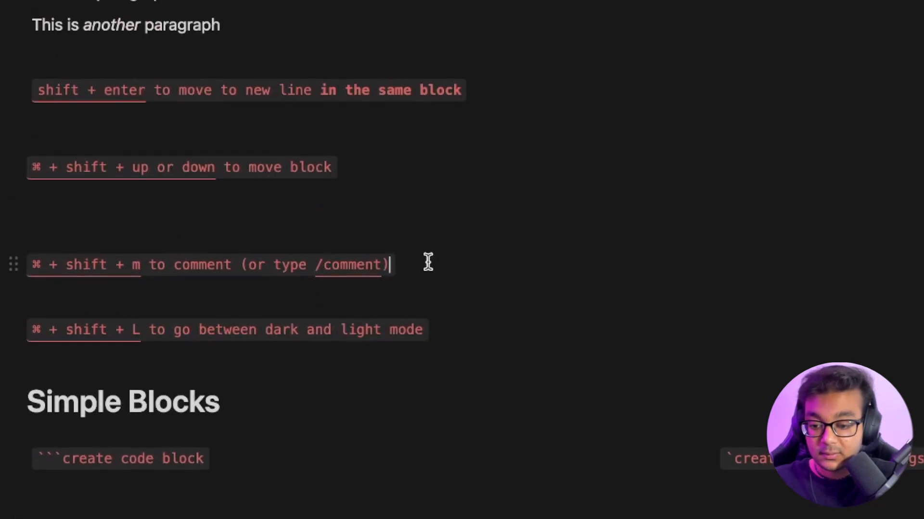
pyautogui.press('super+shift+Up')
pyautogui.press('super+shift+Up')
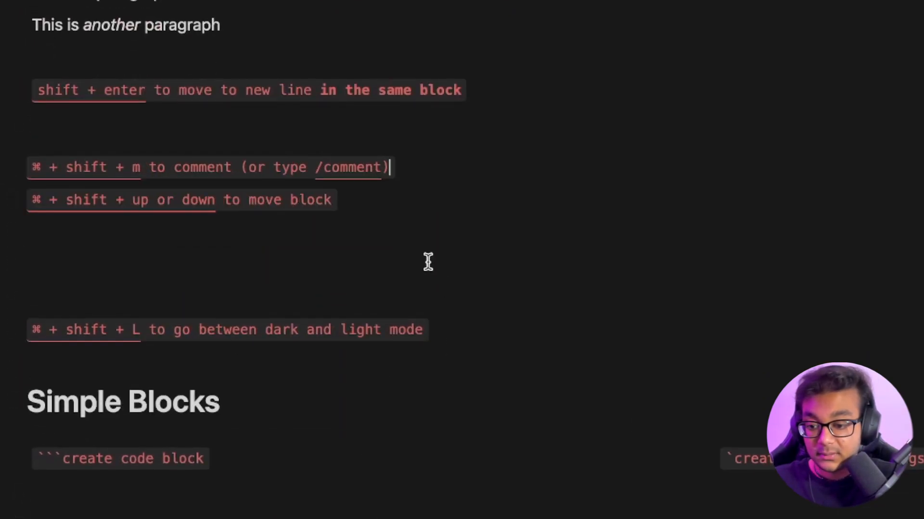
pyautogui.press('super+shift+Down')
pyautogui.scroll(-5, 427, 262)
pyautogui.scroll(4, 427, 262)
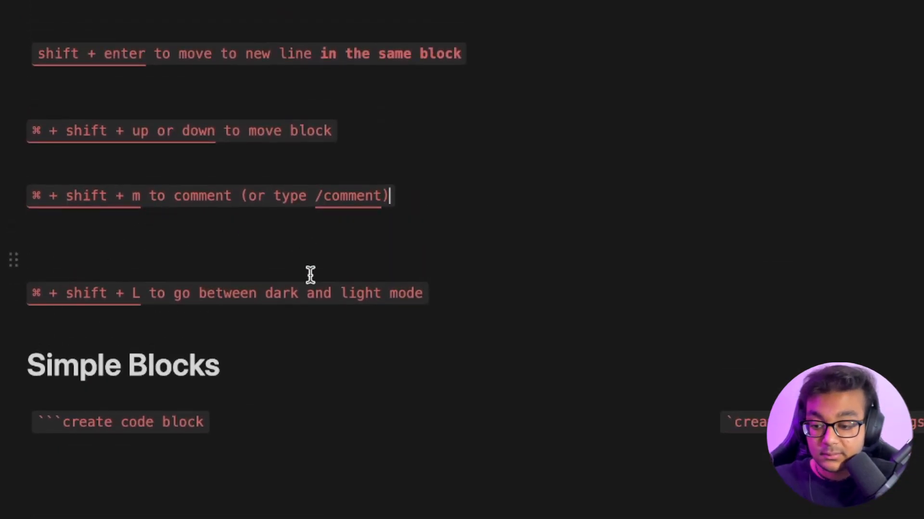
# - Start a comment reading "a;ljdfald;kfjalkdj" on the comment instruction block and discard it
pyautogui.press('super+shift+m')
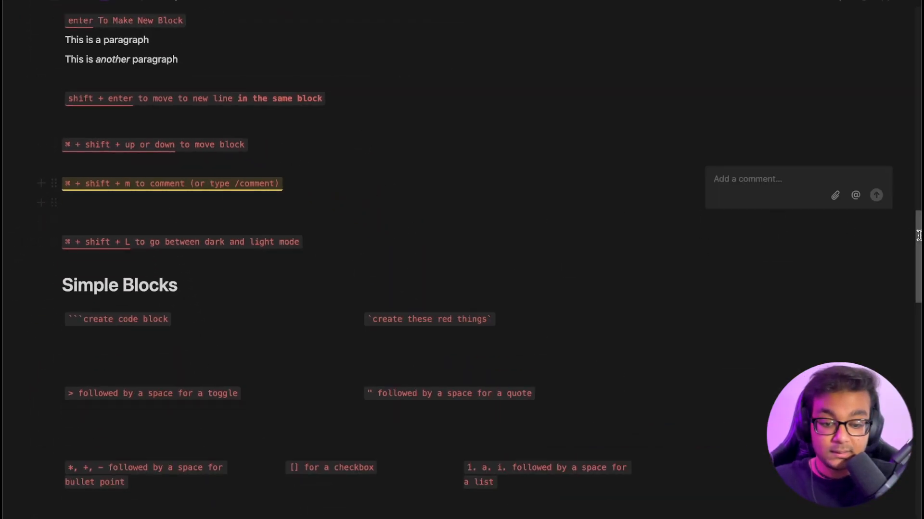
pyautogui.write('a;ljdfald;kfjalkdj')
pyautogui.press('Escape')
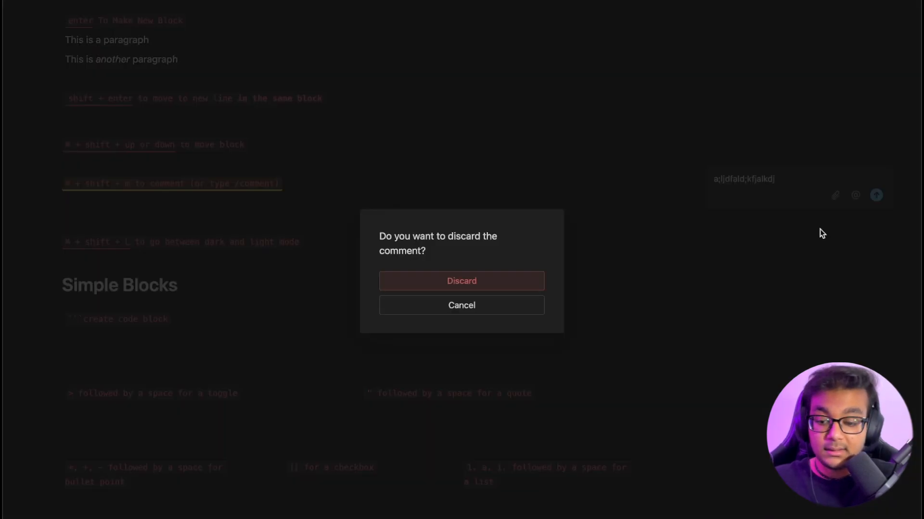
pyautogui.click(461, 281)
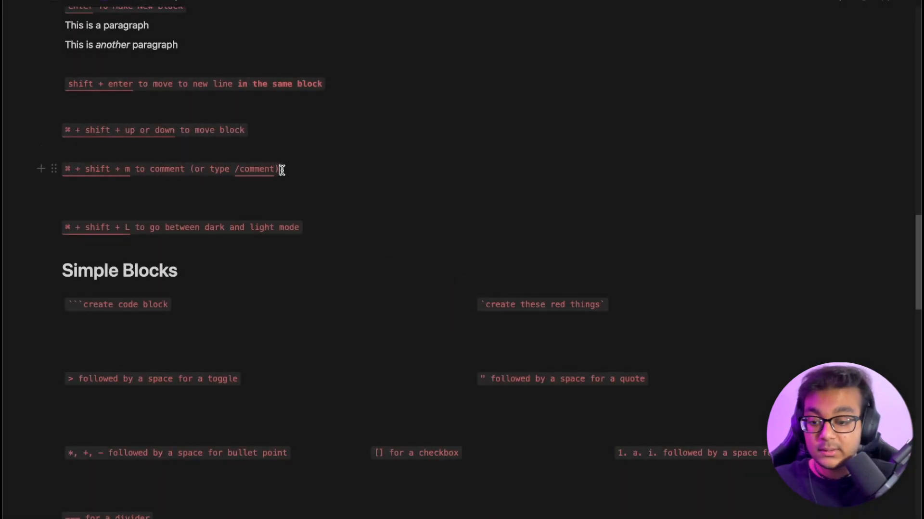
# - Bring up the /comment command at the end of the comment instruction, dismiss it, and delete the typed command text
pyautogui.click(282, 169)
pyautogui.write('/comment')
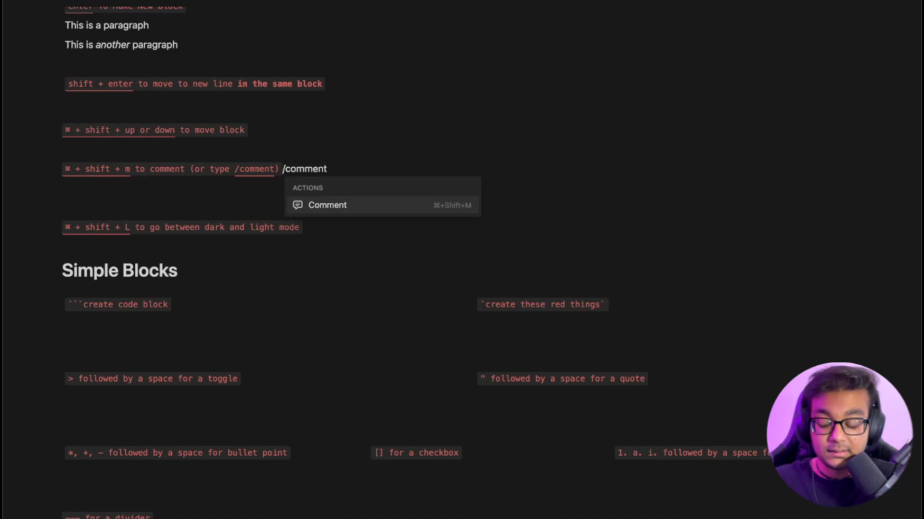
pyautogui.press('Escape')
pyautogui.hotkey('alt', 'BackSpace')
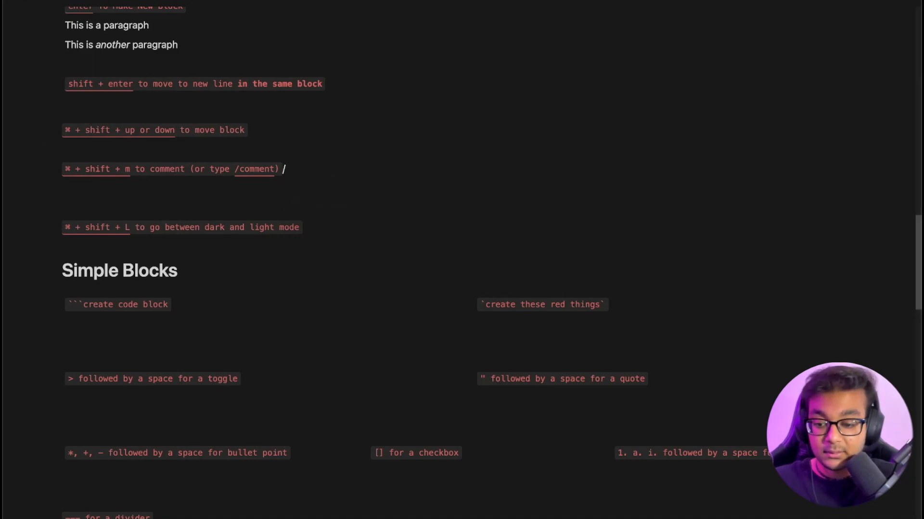
pyautogui.write('/com')
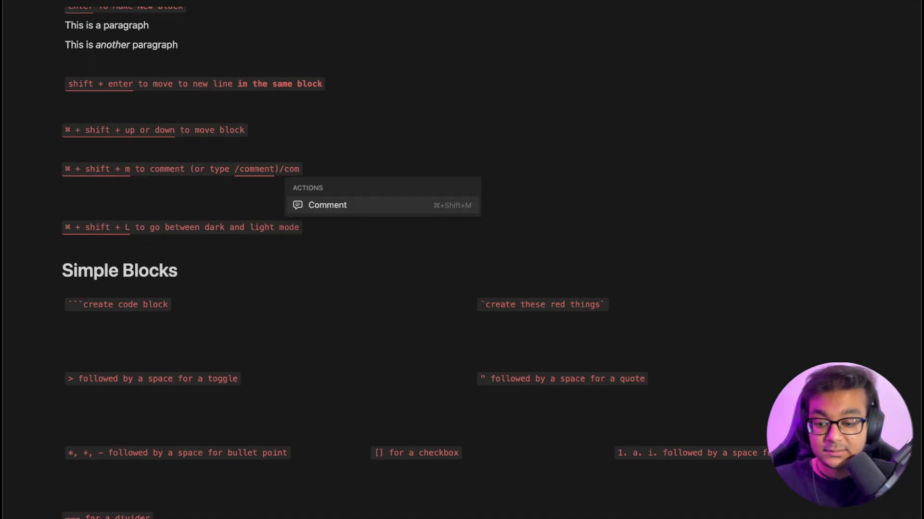
pyautogui.press('Escape')
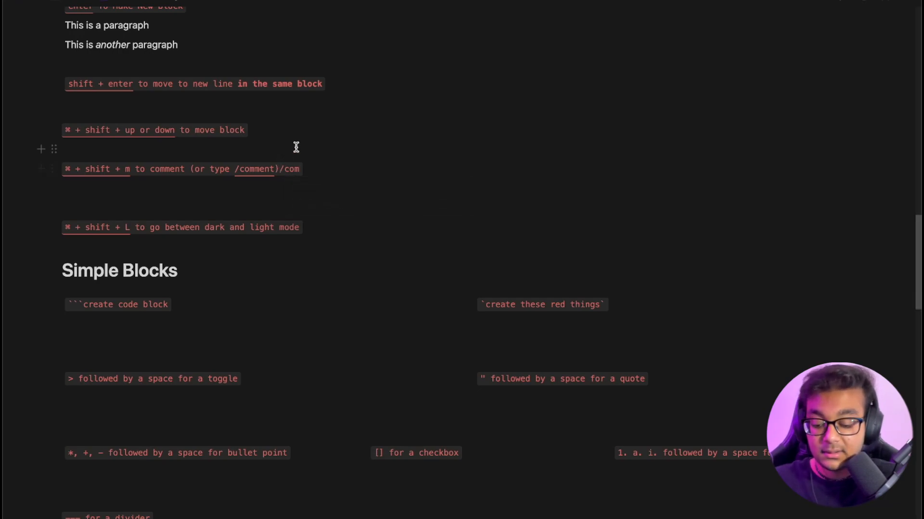
pyautogui.press('BackSpace')
pyautogui.press('BackSpace')
pyautogui.press('BackSpace')
pyautogui.press('BackSpace')
# - Toggle the interface between light and dark mode several times, ending in dark mode
pyautogui.scroll(-2, 407, 280)
pyautogui.click(318, 183)
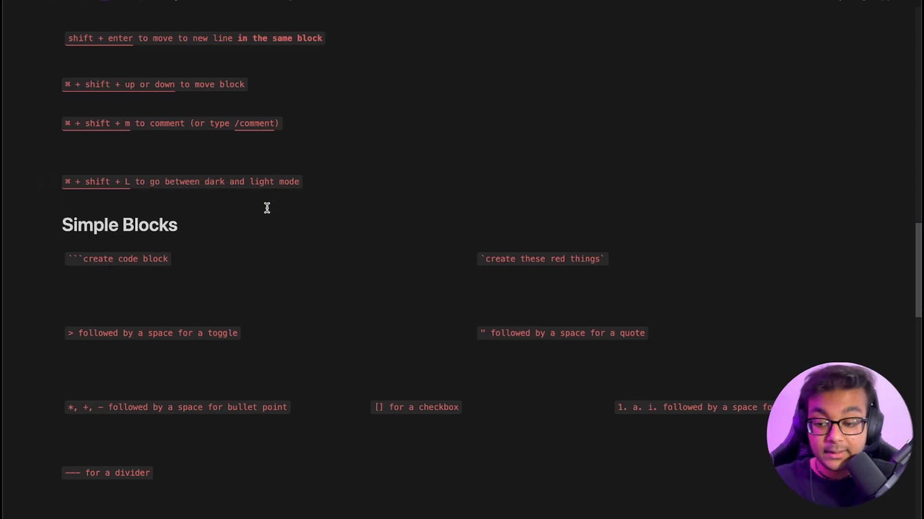
pyautogui.press('super+shift+l')
pyautogui.press('super+shift+l')
pyautogui.press('super+shift+l')
pyautogui.press('super+shift+l')
pyautogui.press('super+shift+l')
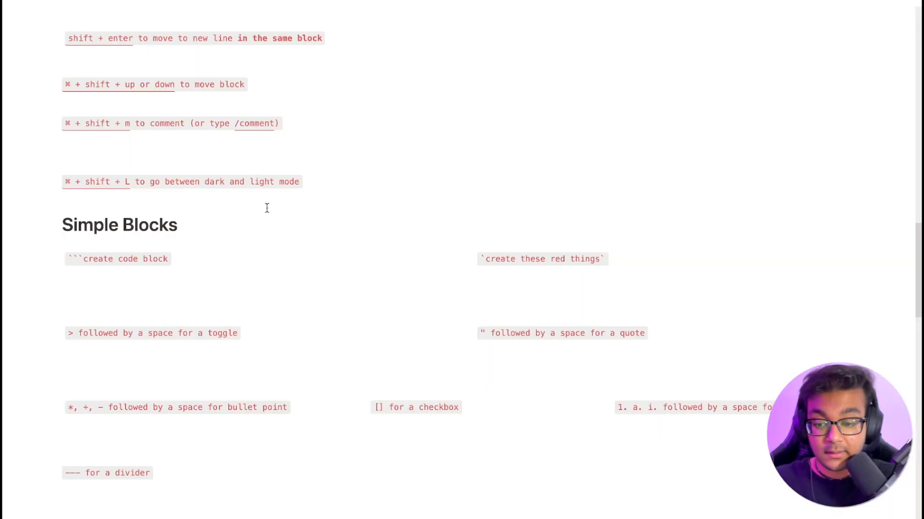
pyautogui.press('super+shift+l')
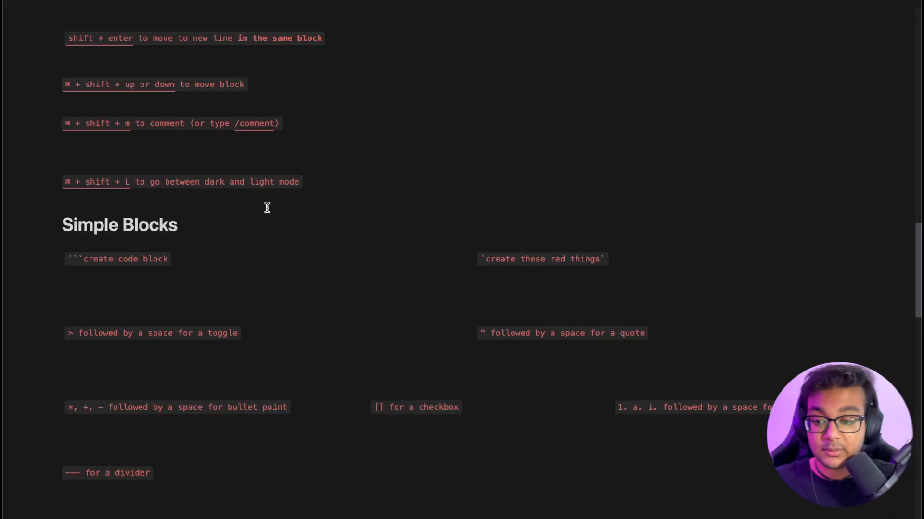
# - Create a code block reading "Big Phat Code Block" under the code block instruction
pyautogui.scroll(-5, 317, 288)
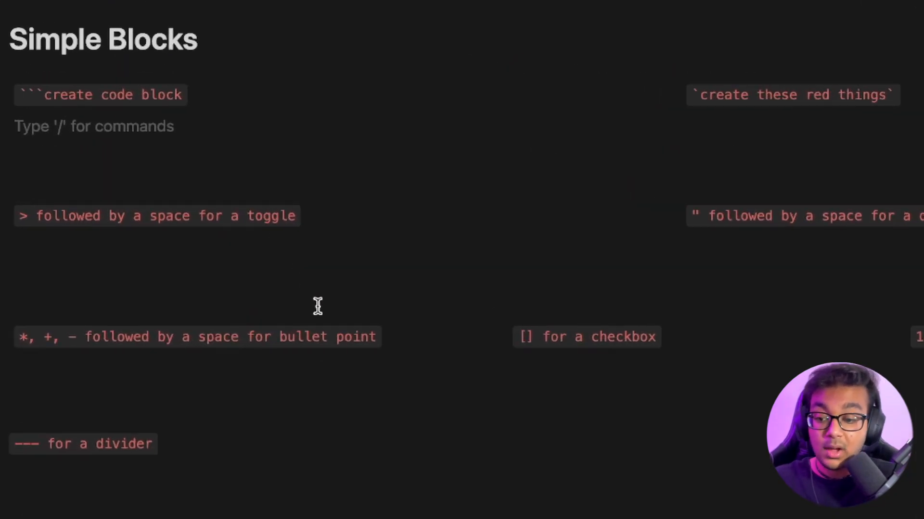
pyautogui.write('```')
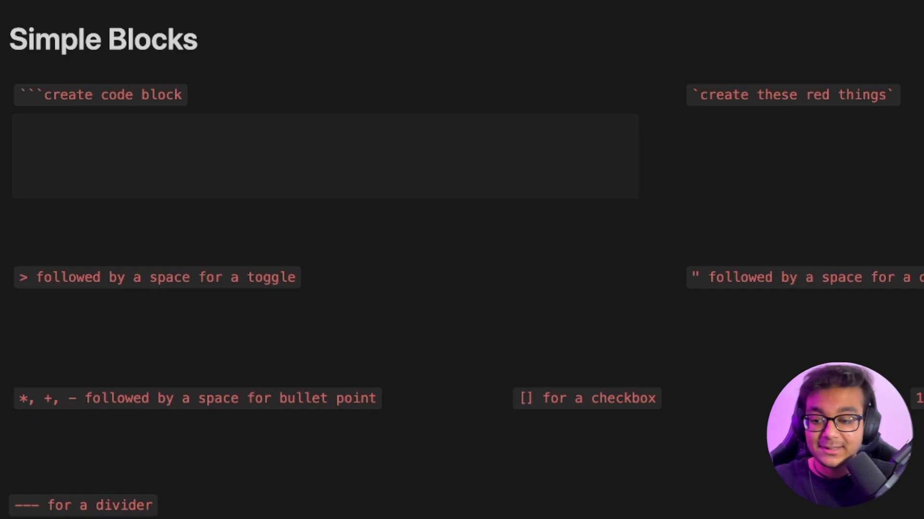
pyautogui.write('Big Phat Code Block')
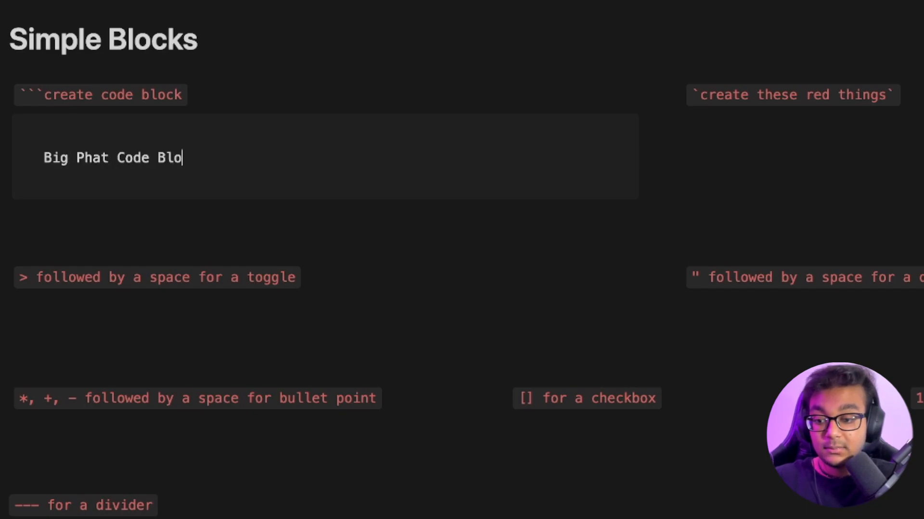
# - Add the inline code text "red box thing" under the instruction for creating red things
pyautogui.click(837, 136)
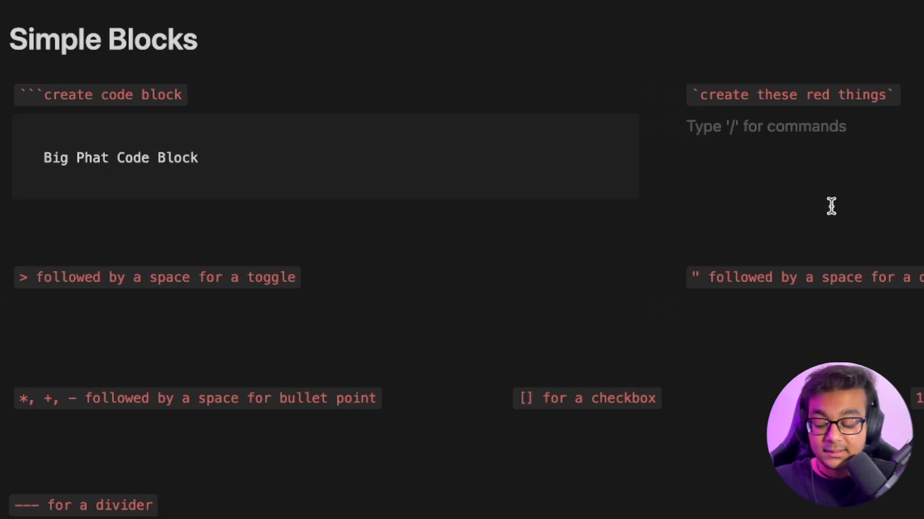
pyautogui.write('`')
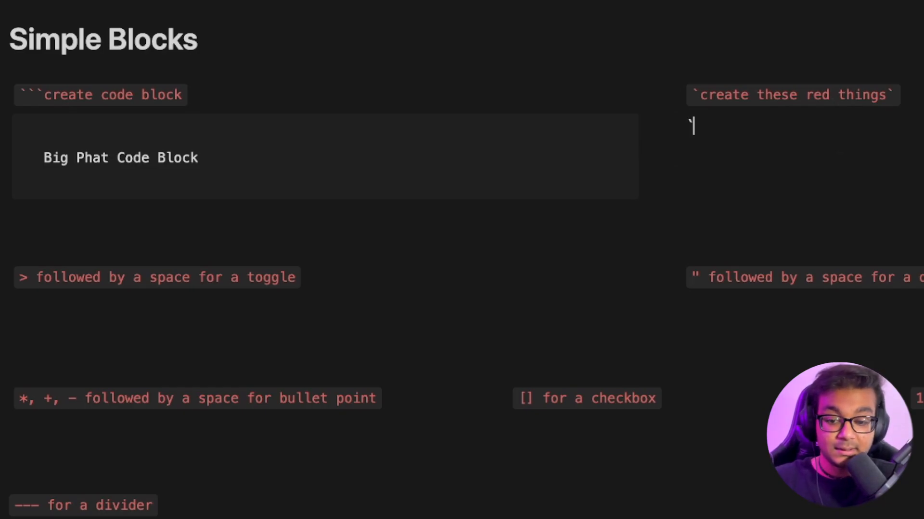
pyautogui.write('red thing')
pyautogui.press('BackSpace')
pyautogui.press('BackSpace')
pyautogui.press('BackSpace')
pyautogui.press('BackSpace')
pyautogui.press('BackSpace')
pyautogui.write('box thing`')
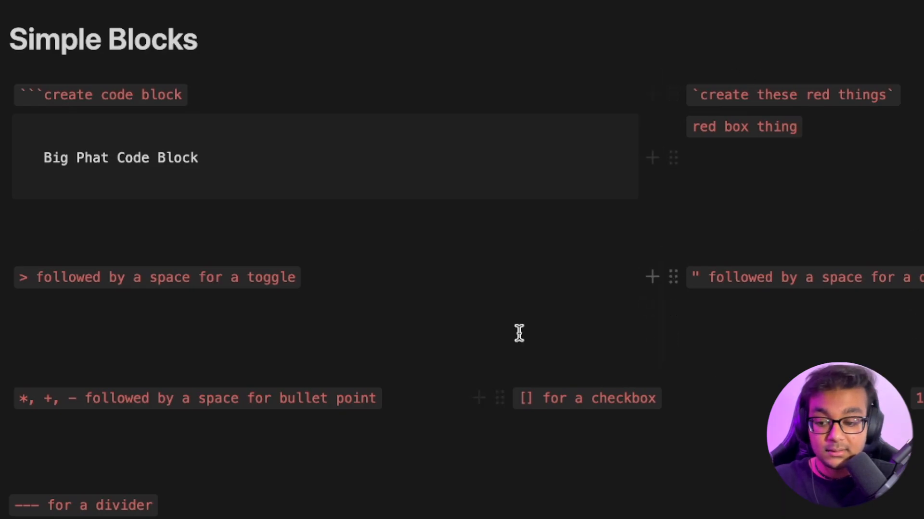
# - Create an empty toggle with the > marker under the toggle instruction
pyautogui.click(222, 318)
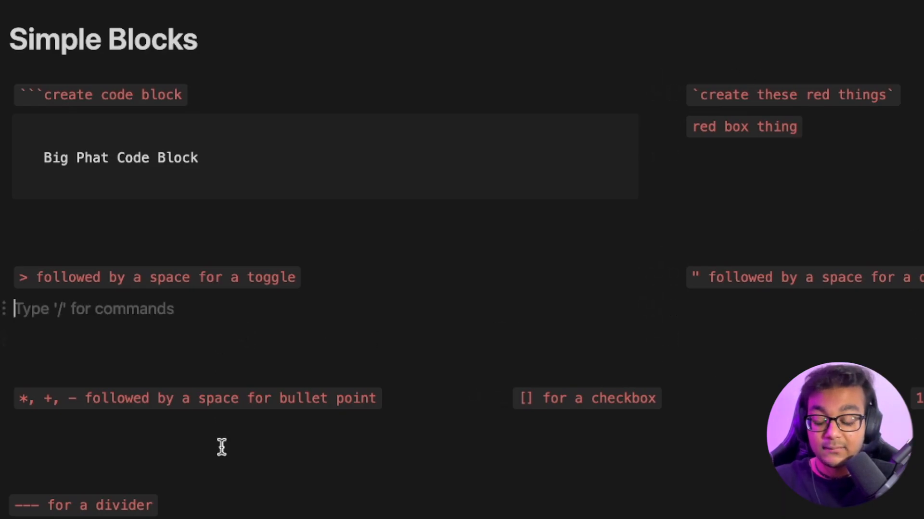
pyautogui.write('>')
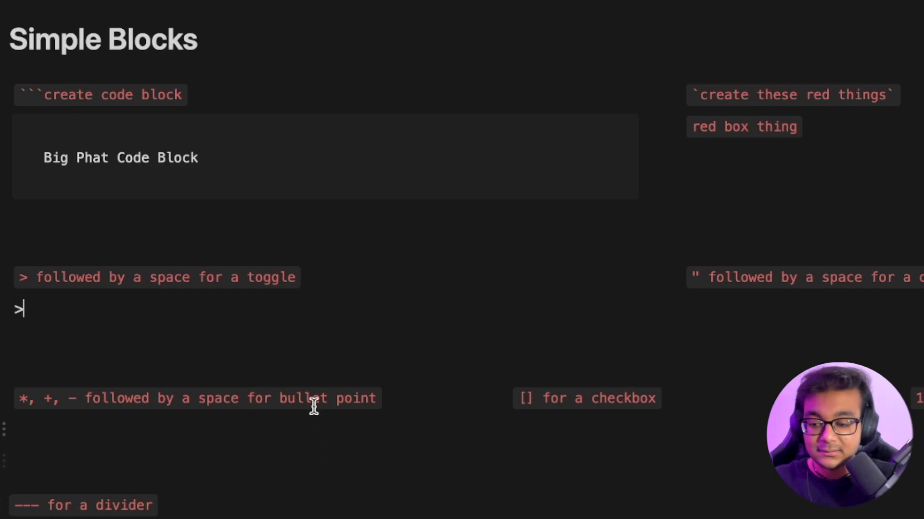
pyautogui.scroll(-2, 305, 385)
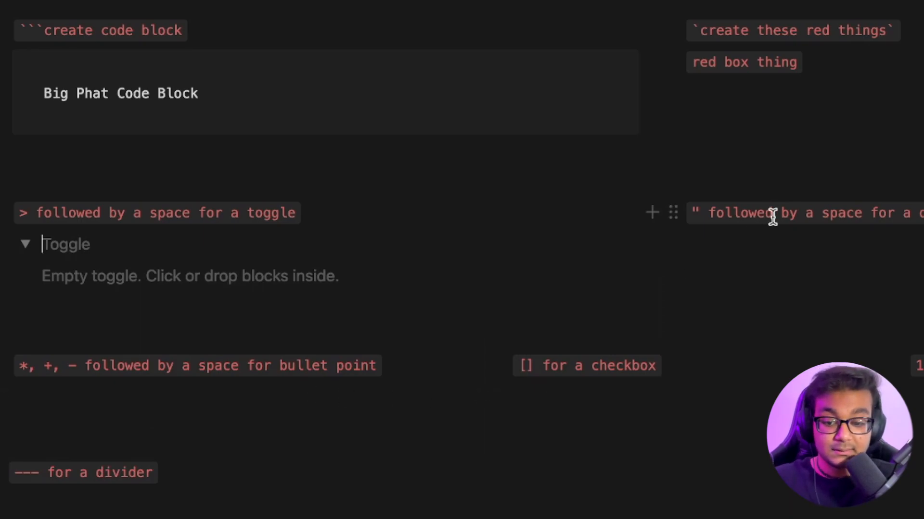
# - Create a quote block reading "Quote" under the quote instruction
pyautogui.click(768, 242)
pyautogui.write('" ')
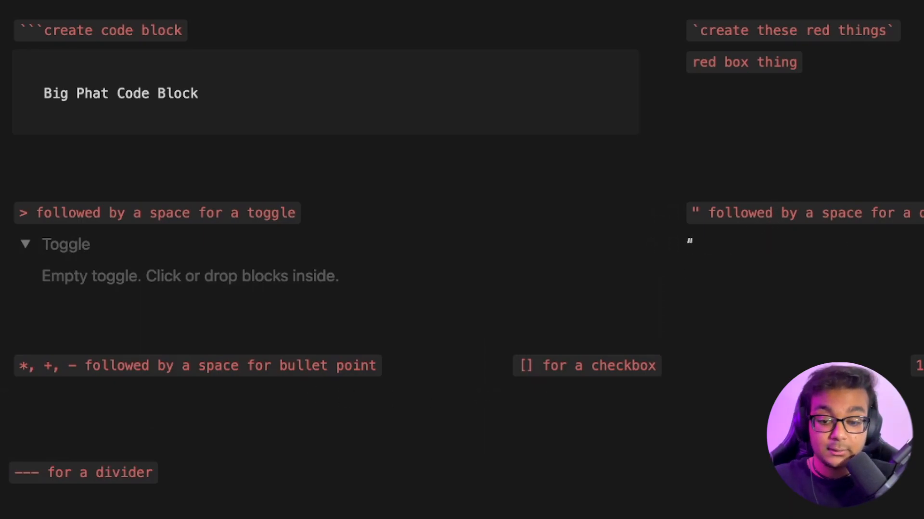
pyautogui.write('Quote')
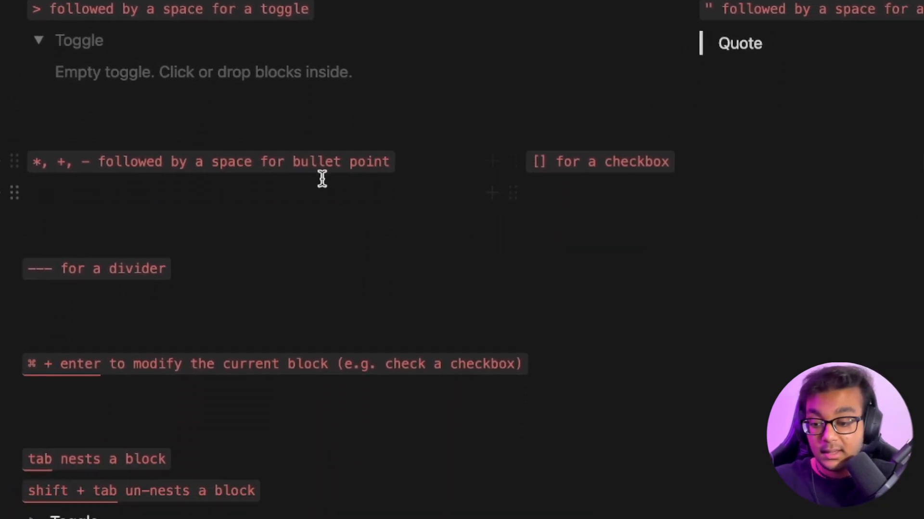
# - Try the * and + bullet markers under the bullet point instruction, and create a bullet with - reading "asdlkjfald;jksa"
pyautogui.click(306, 383)
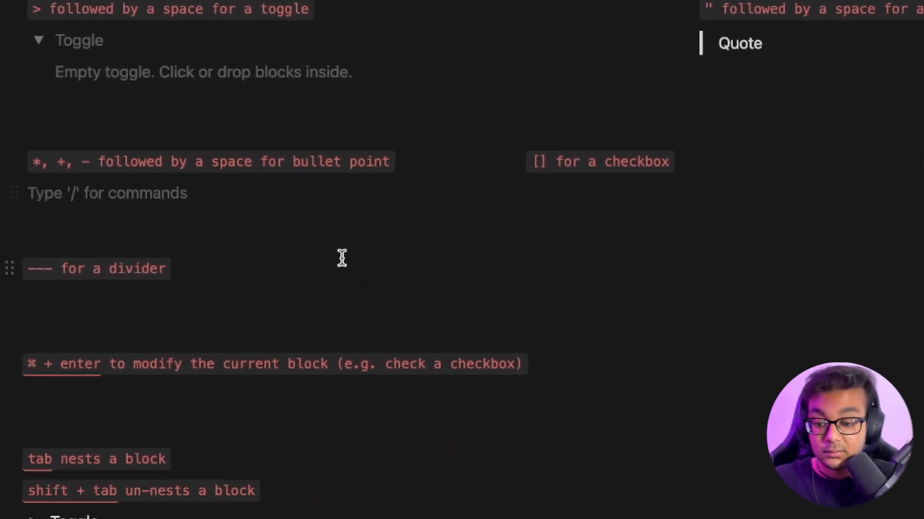
pyautogui.write('*')
pyautogui.press('BackSpace')
pyautogui.write('*')
pyautogui.press('BackSpace')
pyautogui.write('+')
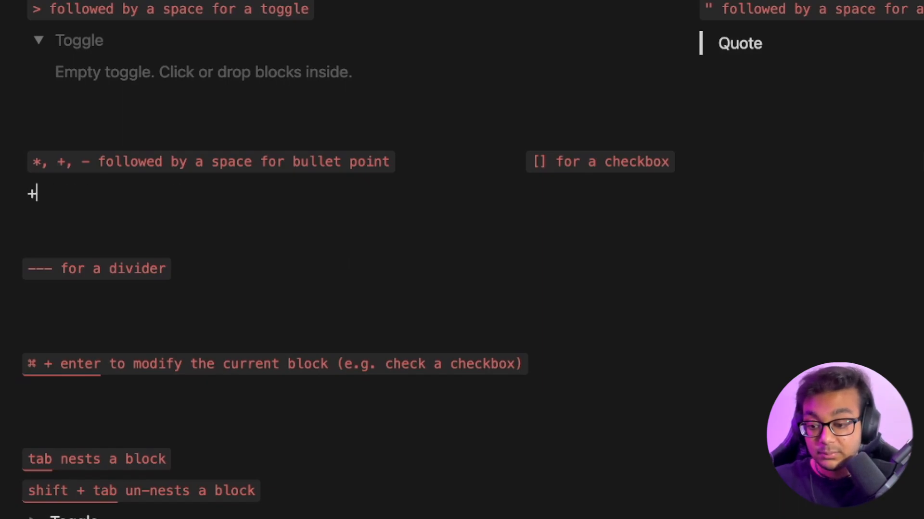
pyautogui.press('BackSpace')
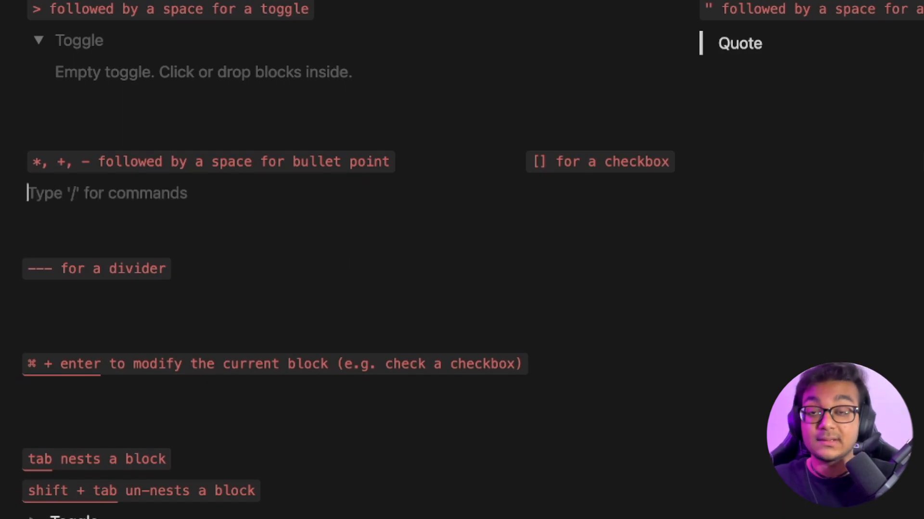
pyautogui.write('- ')
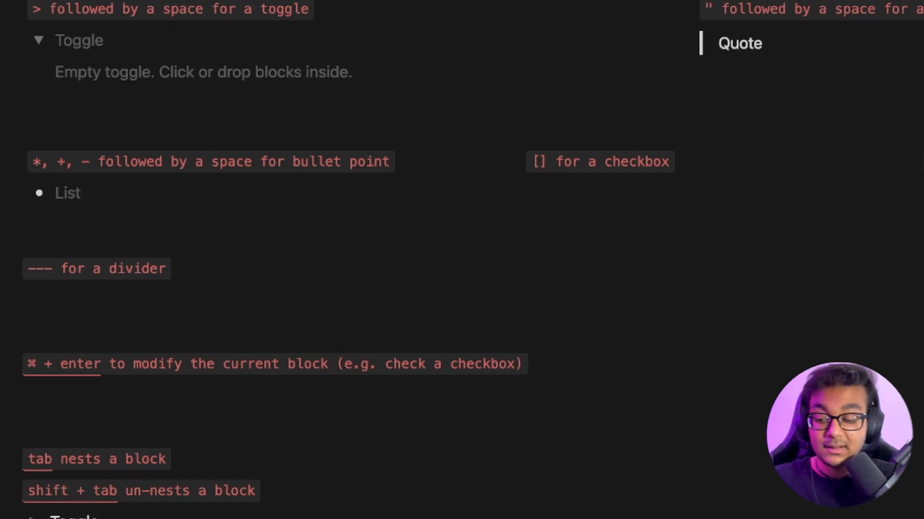
pyautogui.write('asdlkjfald;jksa')
# - Create a checkbox item reading "Checkbox" under the checkbox instruction
pyautogui.click(571, 201)
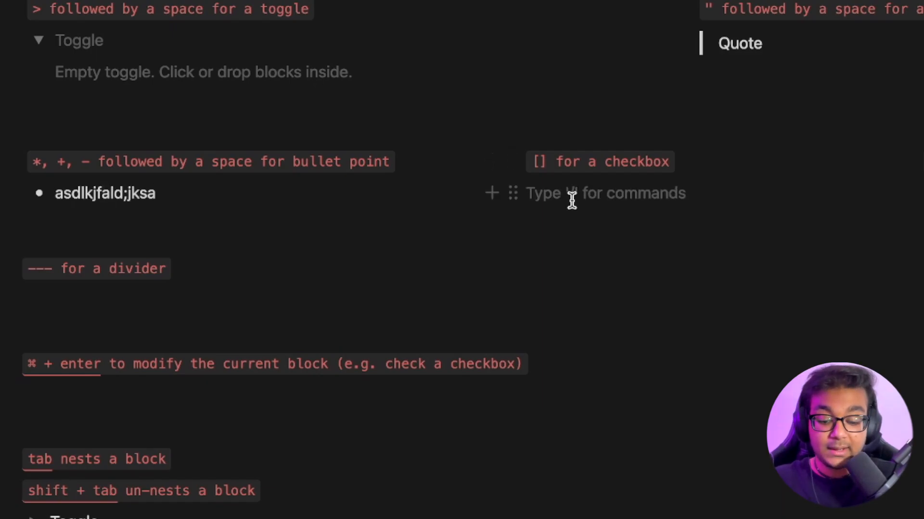
pyautogui.write('[]')
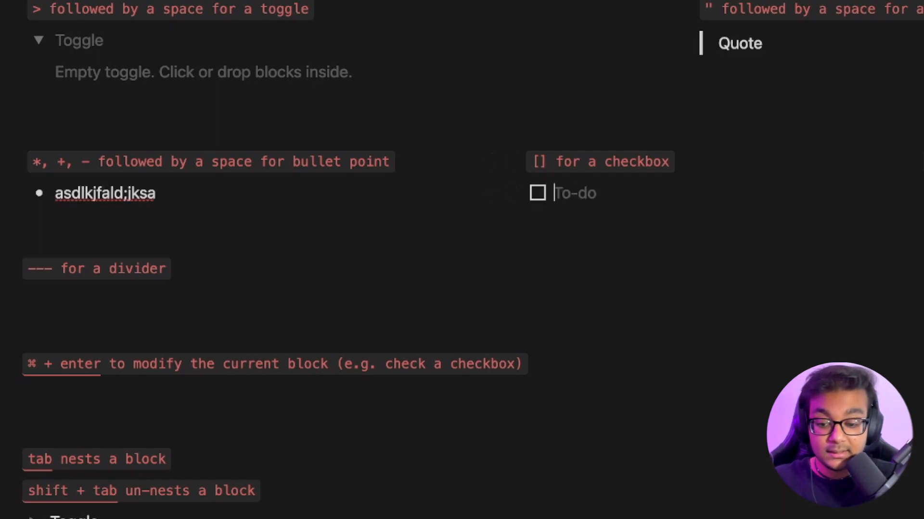
pyautogui.write('Checkbox')
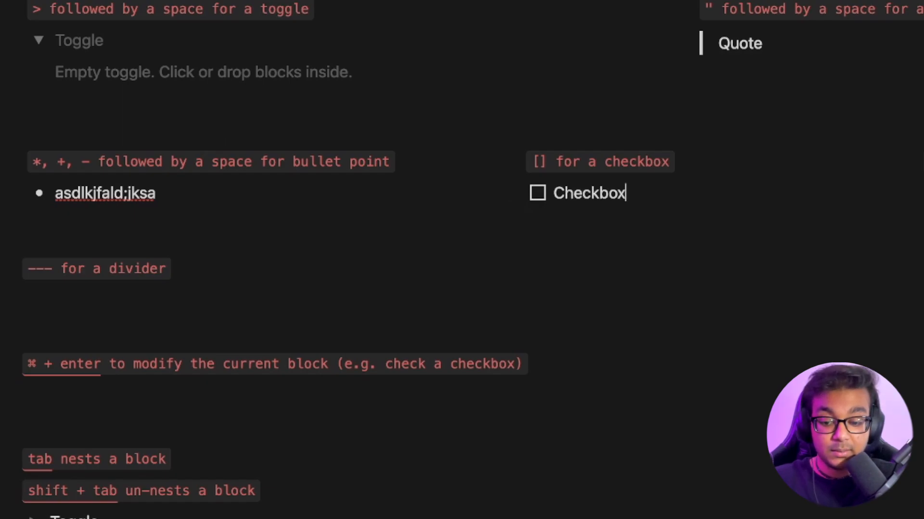
# - Try the 1., a. and i. list markers under the list instruction, reverting the list items to plain text
pyautogui.click(520, 116)
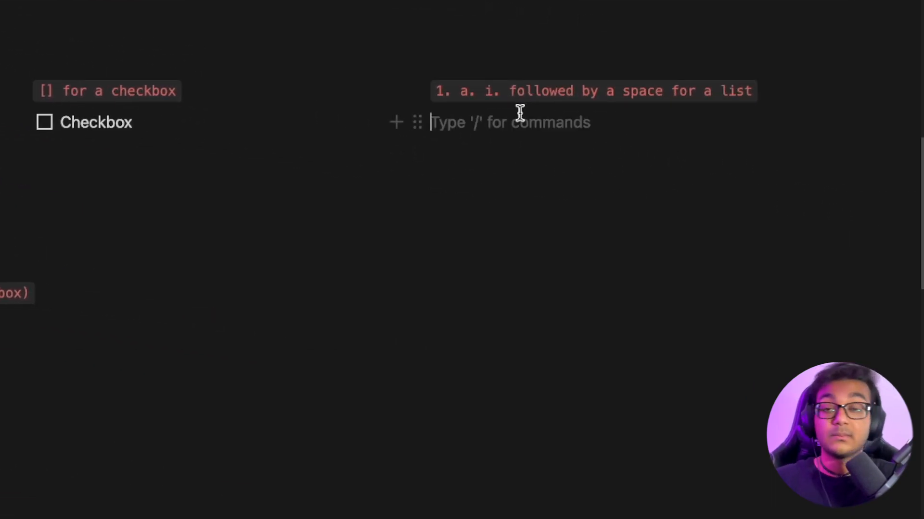
pyautogui.write('1.')
pyautogui.press('BackSpace')
pyautogui.write('a.')
pyautogui.press('BackSpace')
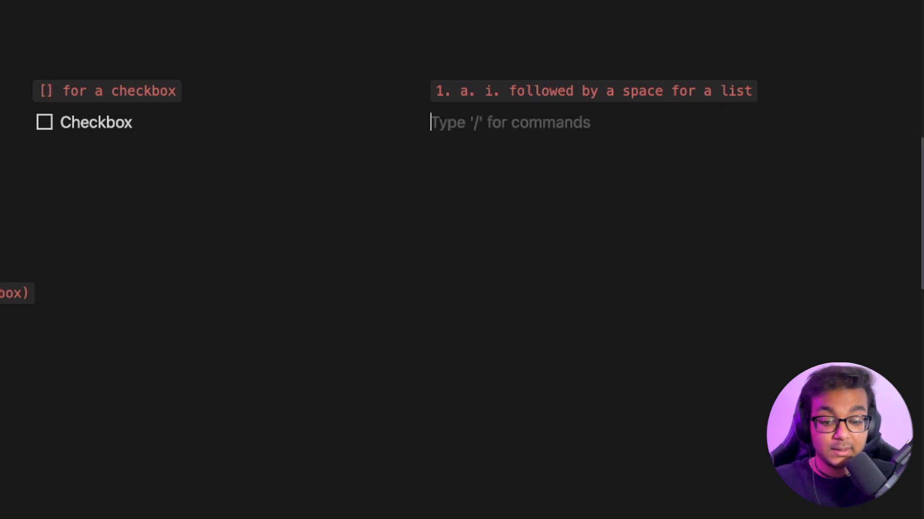
pyautogui.write('i.')
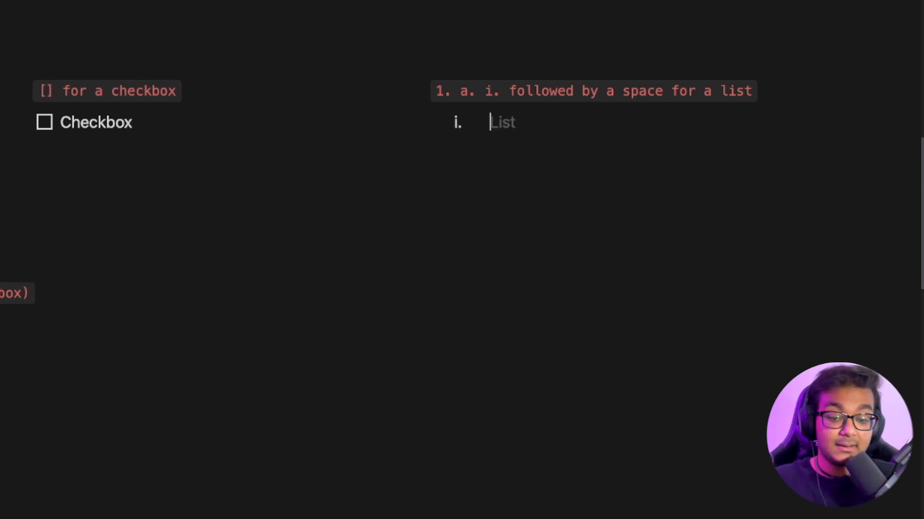
pyautogui.press('BackSpace')
pyautogui.press('BackSpace')
pyautogui.press('BackSpace')
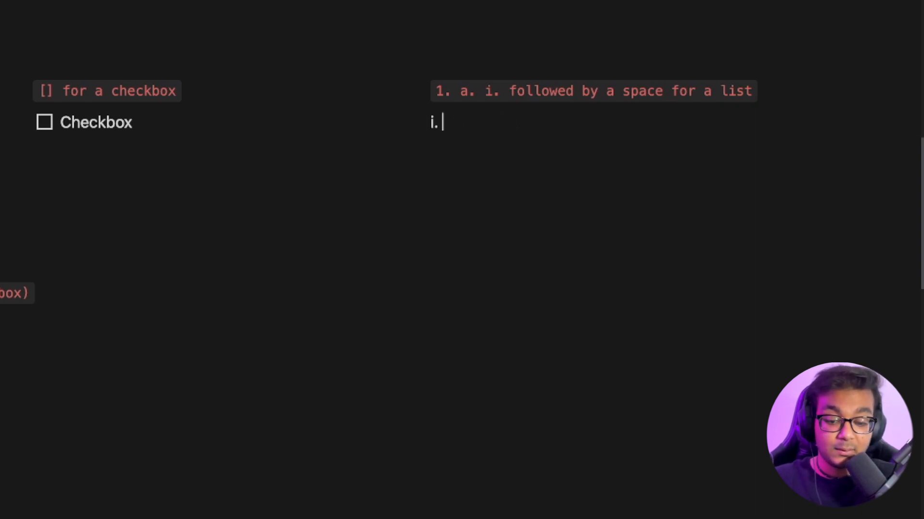
pyautogui.write('a.')
pyautogui.press('BackSpace')
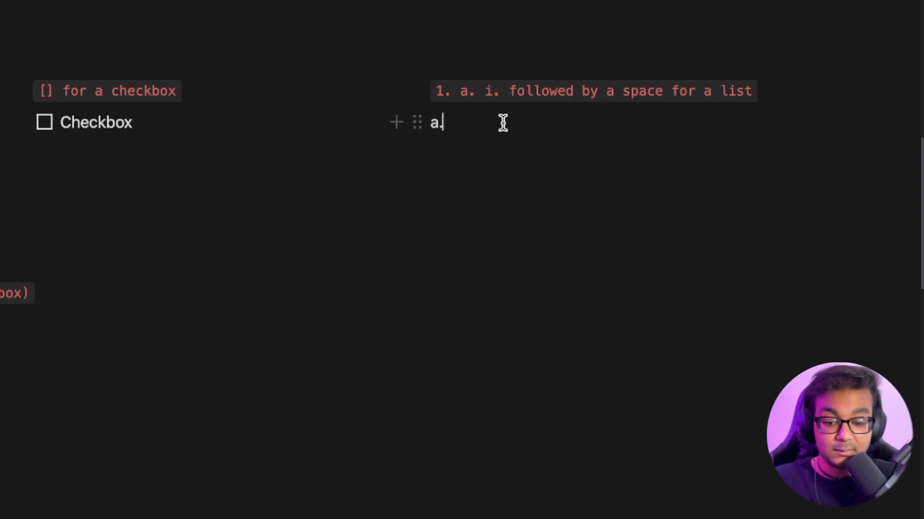
# - Insert a divider with --- directly below the divider instruction
pyautogui.click(377, 125)
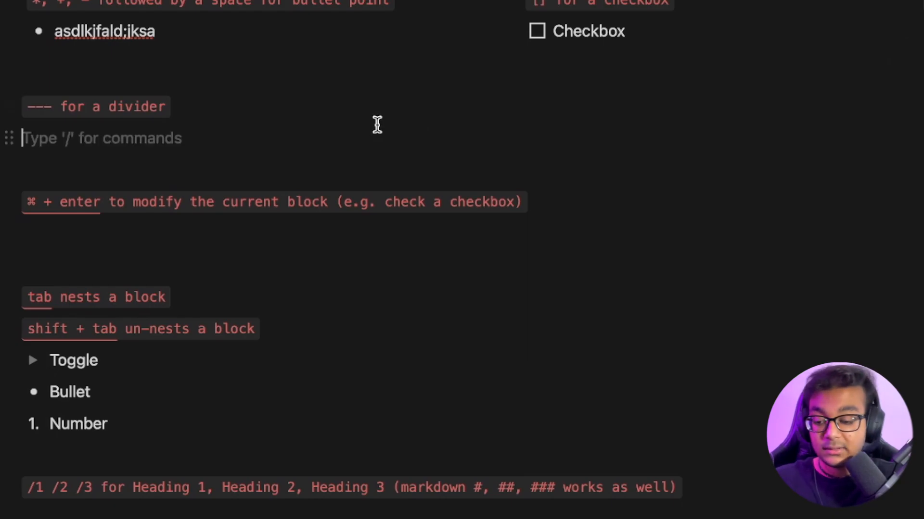
pyautogui.write('---')
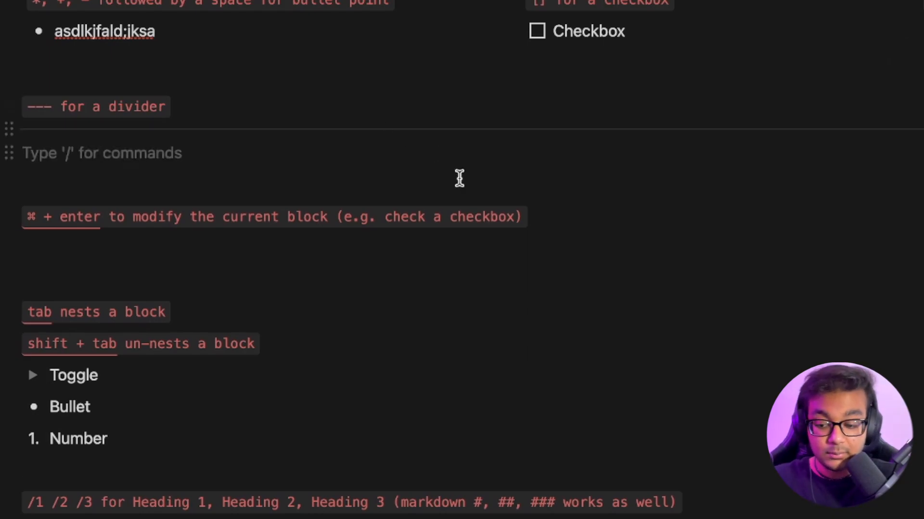
# - Create an empty to-do under the modify-block instruction with [], checking and unchecking it repeatedly
pyautogui.scroll(-3, 453, 196)
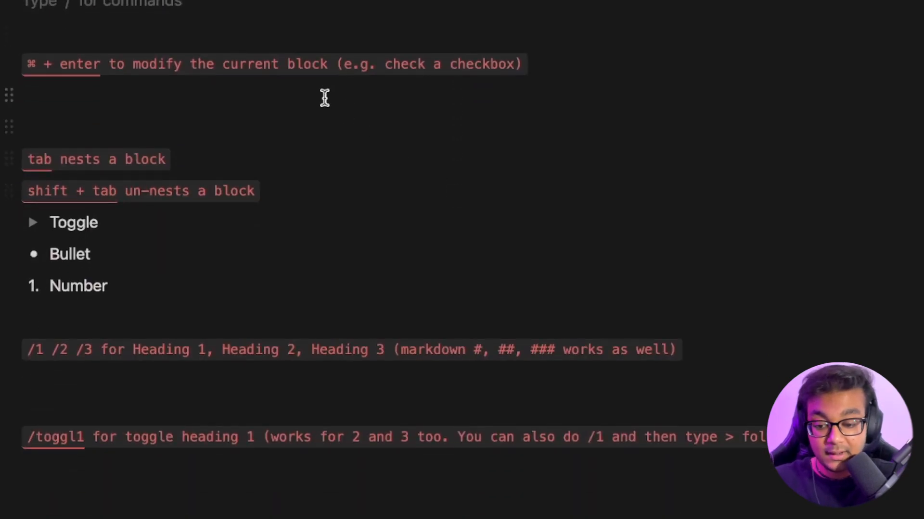
pyautogui.click(300, 95)
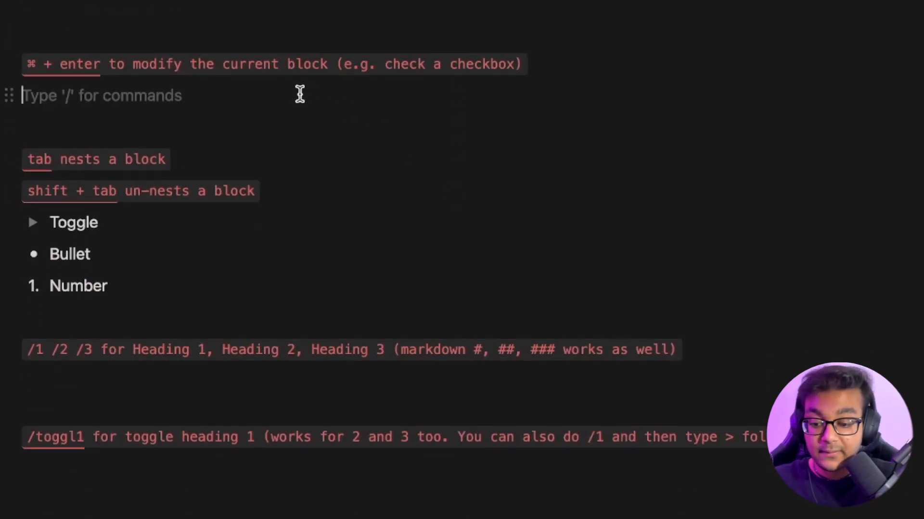
pyautogui.write('[]')
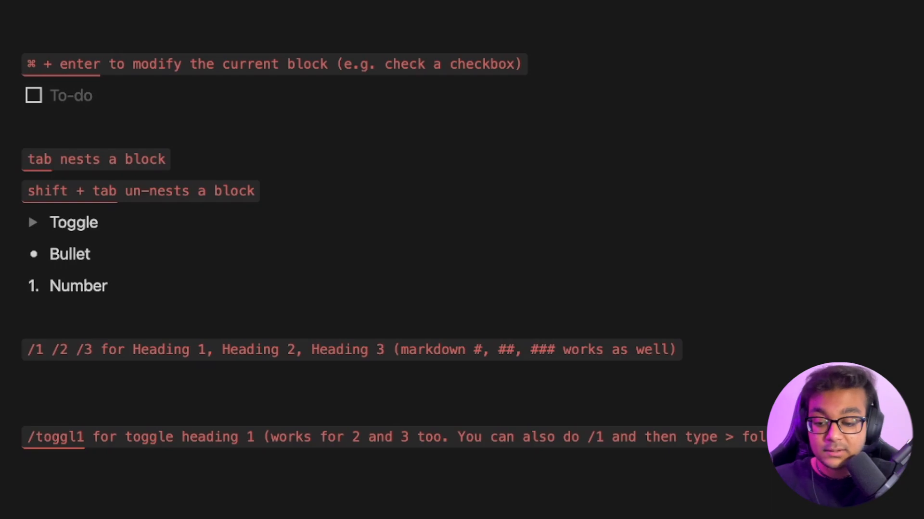
pyautogui.press('super+Return')
pyautogui.press('super+Return')
pyautogui.press('super+Return')
pyautogui.press('super+Return')
pyautogui.press('super+Return')
pyautogui.press('super+Return')
# - Replace the empty to-do with a toggle block using >, collapsing and expanding it repeatedly
pyautogui.press('BackSpace')
pyautogui.write('>')
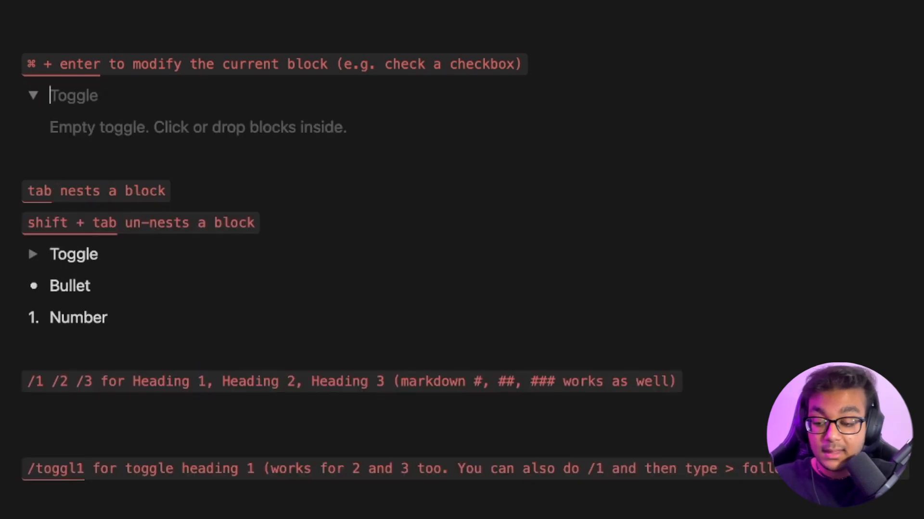
pyautogui.press('super+Return')
pyautogui.press('super+Return')
pyautogui.press('super+Return')
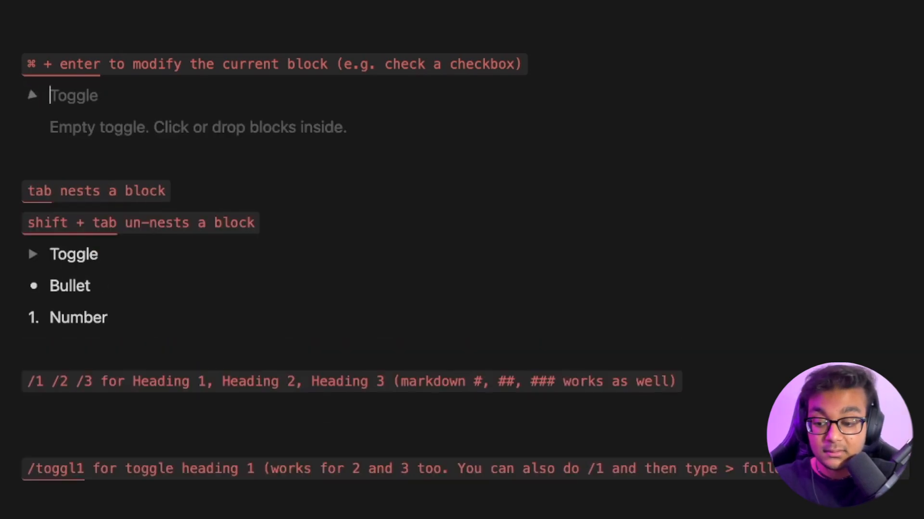
pyautogui.press('super+Return')
pyautogui.press('super+Return')
pyautogui.press('super+Return')
pyautogui.press('super+Return')
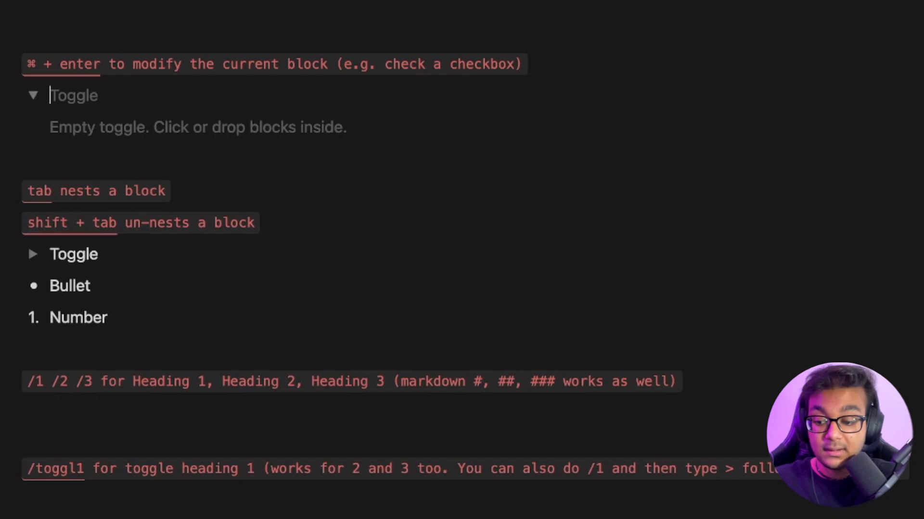
# - Add a nested bullet reading "Sub bullet" under the "Bullet" item
pyautogui.scroll(-5, 161, 75)
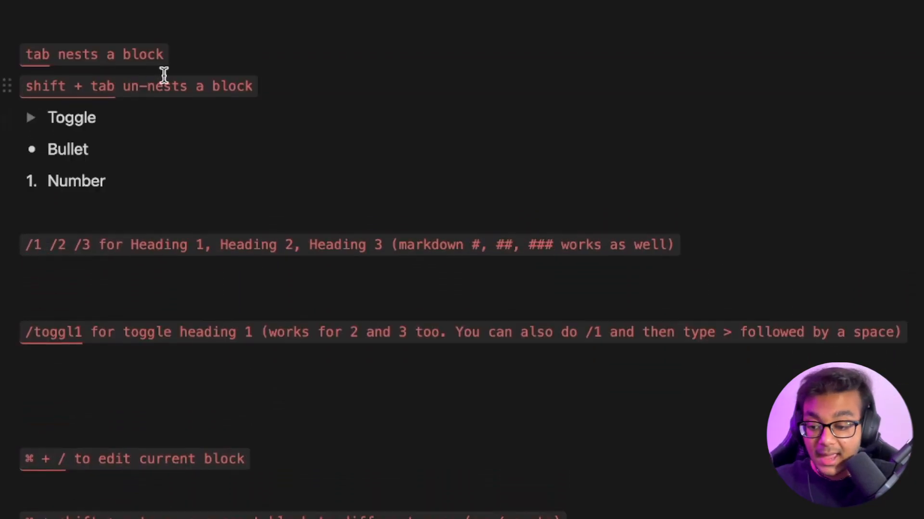
pyautogui.click(122, 166)
pyautogui.scroll(-2, 121, 159)
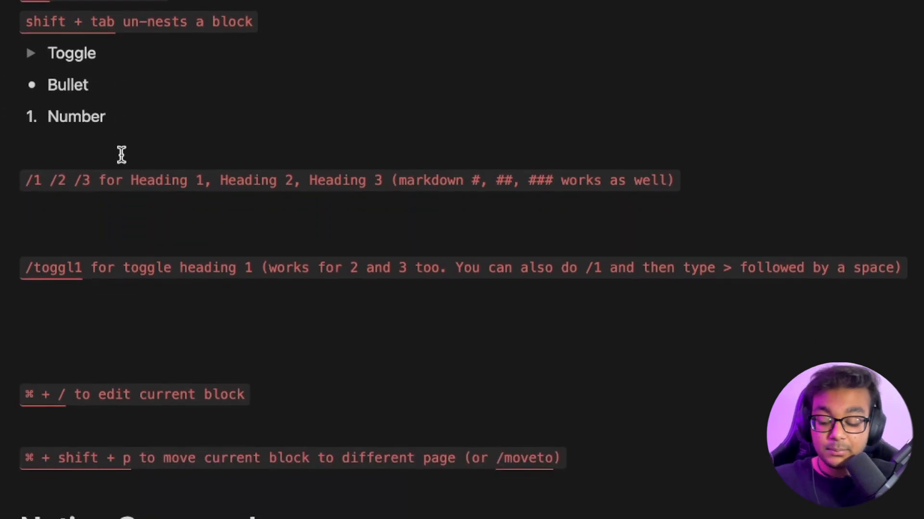
pyautogui.press('Return')
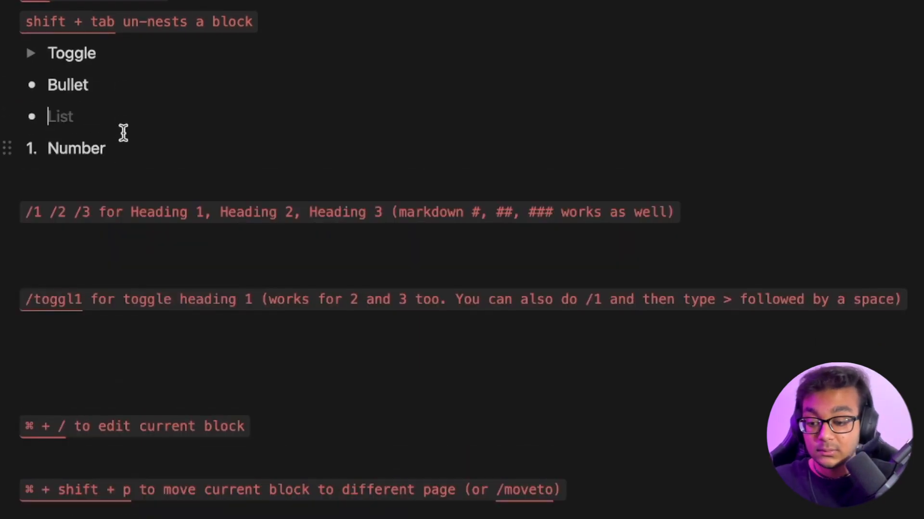
pyautogui.press('Tab')
pyautogui.write('Sub bullet')
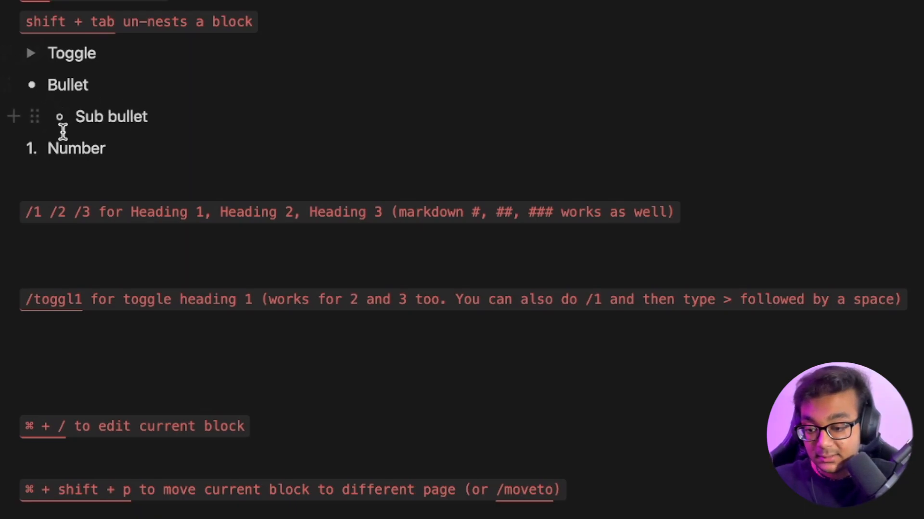
# - Add a bullet reading "Another" nested one level below "Sub bullet"
pyautogui.click(57, 120)
pyautogui.click(166, 116)
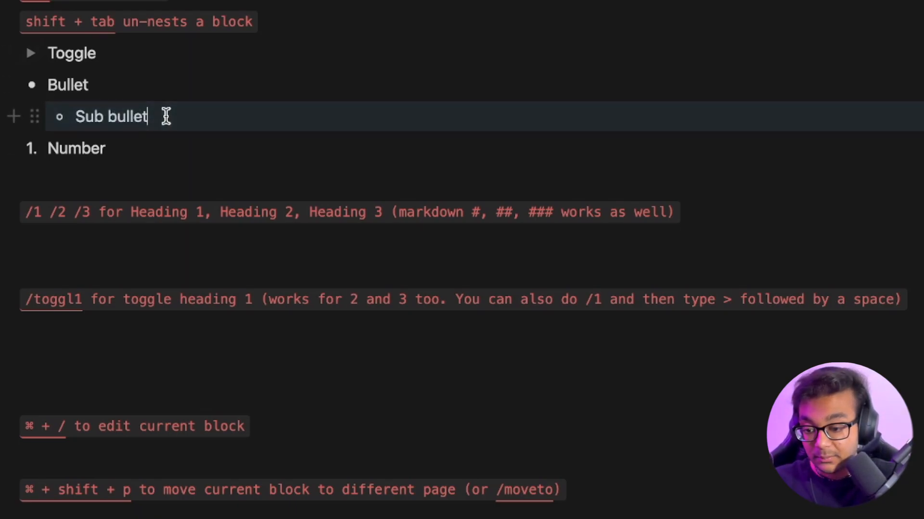
pyautogui.press('Return')
pyautogui.press('Tab')
pyautogui.write('Another')
# - Try a deeper bullet reading "alskjfa;sljd" under "Another", clearing its text, un-nesting it and removing it
pyautogui.press('Return')
pyautogui.press('Tab')
pyautogui.write('alskjfa;sljd')
pyautogui.press('super+a')
pyautogui.press('BackSpace')
pyautogui.hotkey('shift', 'Tab')
pyautogui.hotkey('shift', 'Tab')
pyautogui.press('BackSpace')
pyautogui.press('BackSpace')
pyautogui.press('BackSpace')
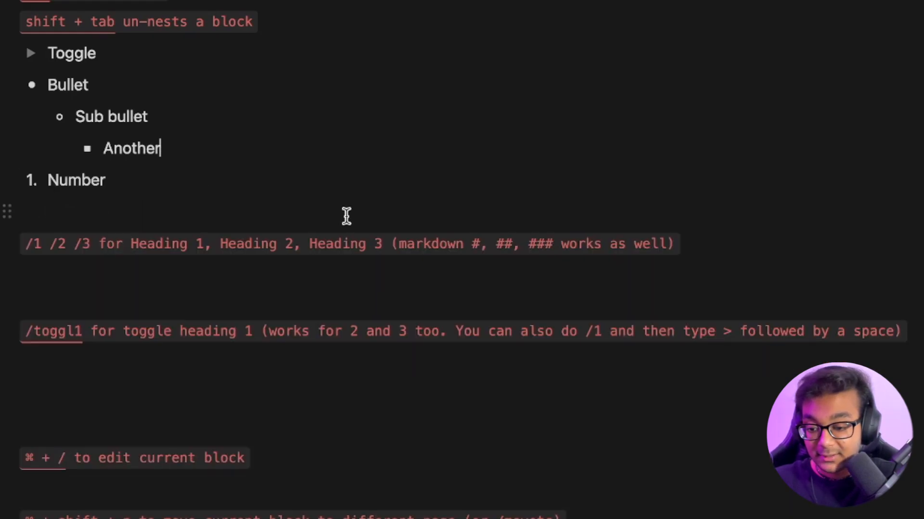
# - Nest a list item "A" under the "Number" item and a further nested item "I" below it
pyautogui.click(157, 180)
pyautogui.press('Return')
pyautogui.press('Tab')
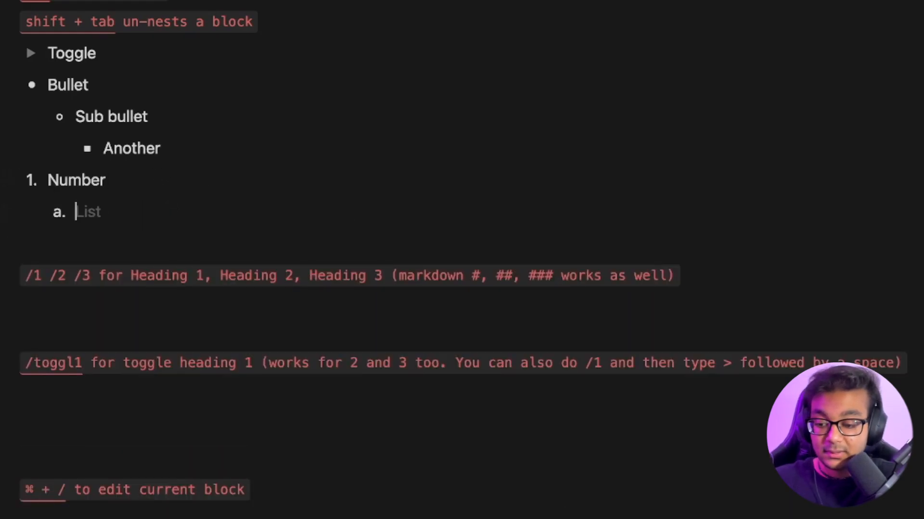
pyautogui.write('A')
pyautogui.press('Return')
pyautogui.press('Tab')
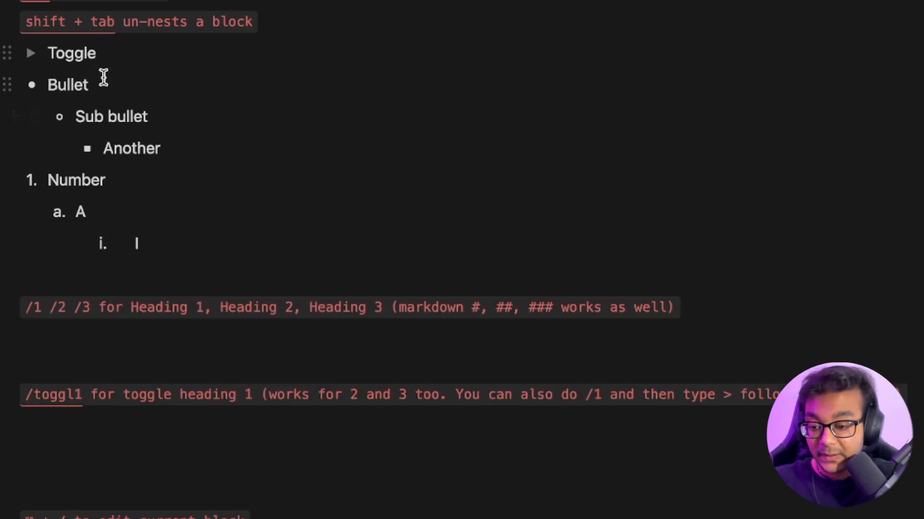
# - Expand the "Toggle" block, add a line reading "aldjkfa;ldjf" inside it and clear that text
pyautogui.click(31, 53)
pyautogui.click(106, 55)
pyautogui.press('Return')
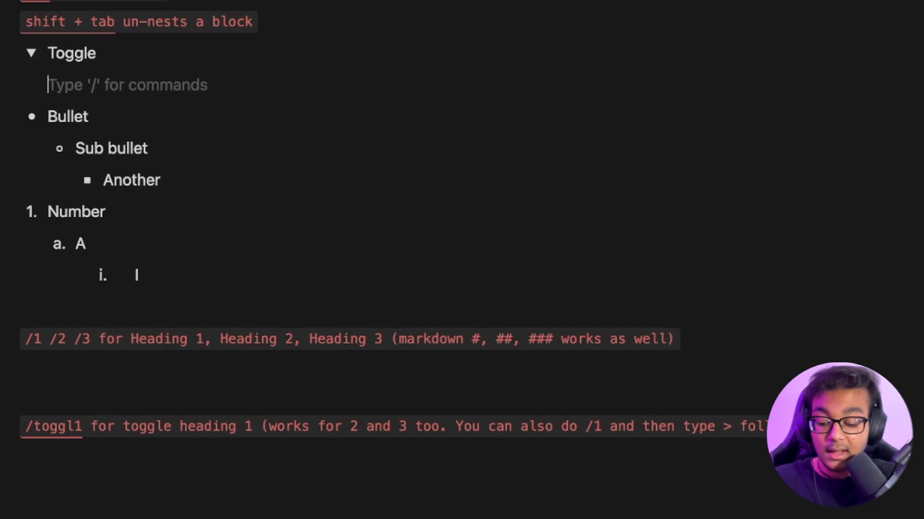
pyautogui.write('aldjkfa;ldjf')
pyautogui.press('super+BackSpace')
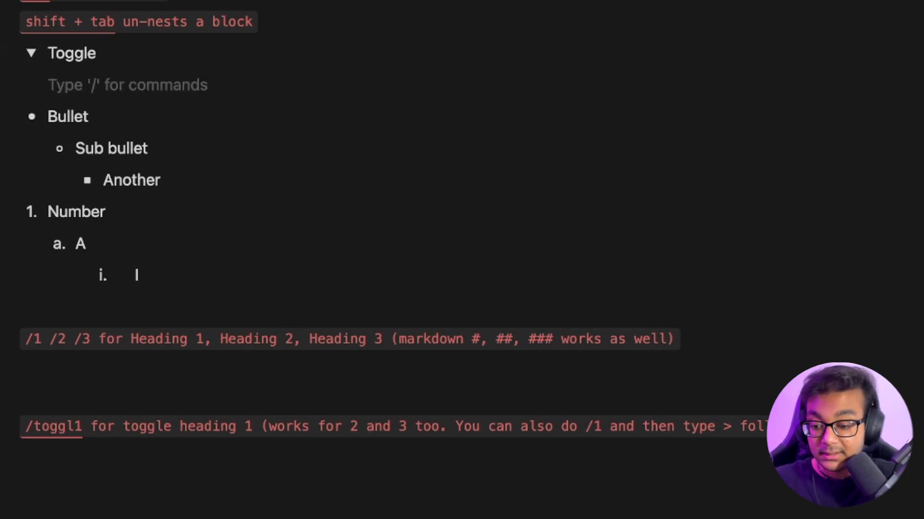
# - Un-nest the empty line from the toggle, write "aldjfadsljfad" in it and nest it back inside
pyautogui.hotkey('shift', 'Tab')
pyautogui.write('aldjfadsljfad')
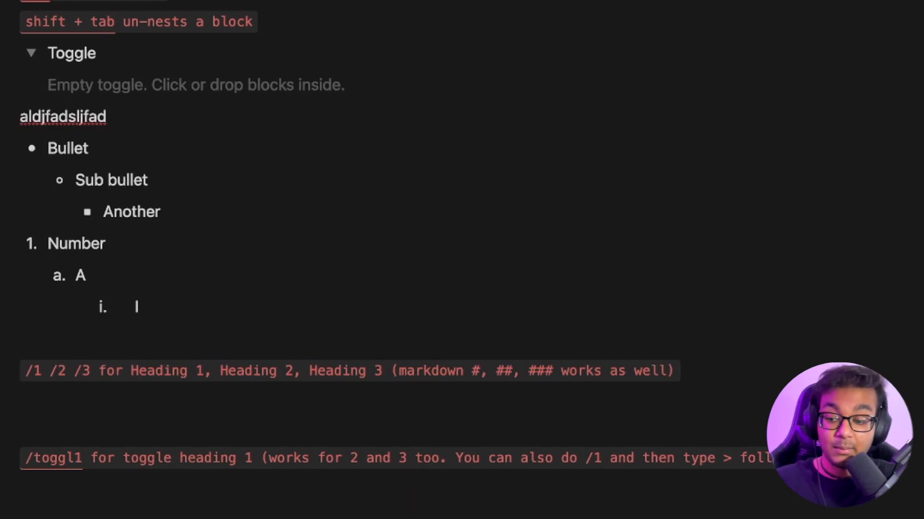
pyautogui.press('Tab')
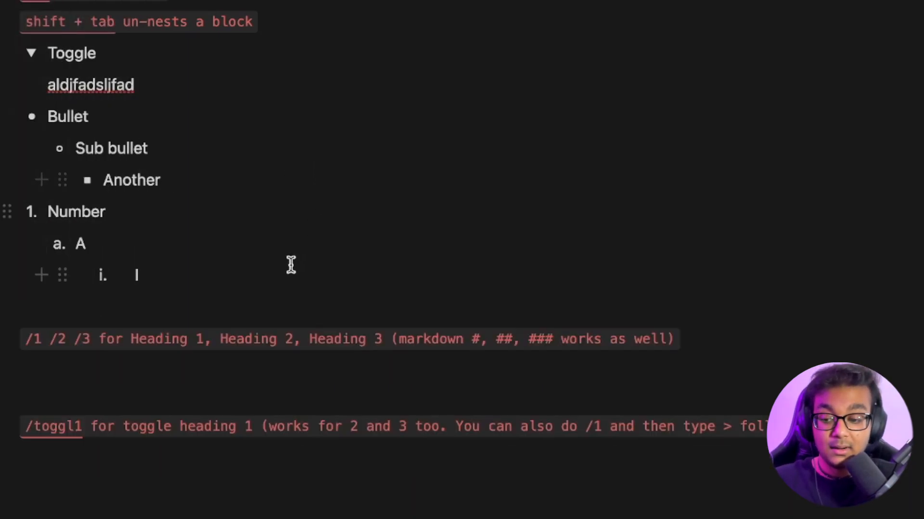
# - Insert empty Heading 1, Heading 2 and Heading 3 blocks with /1, /2 and /3 under the heading instruction
pyautogui.scroll(-7, 409, 290)
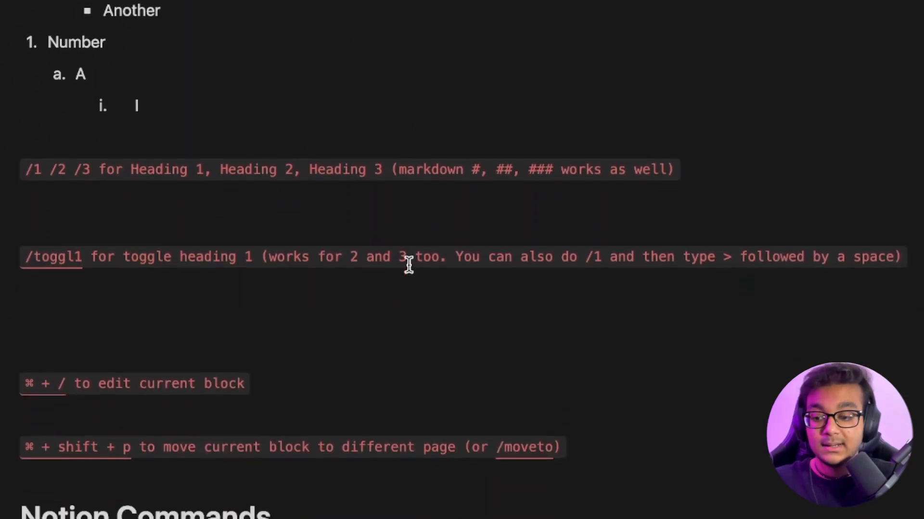
pyautogui.click(209, 73)
pyautogui.click(195, 64)
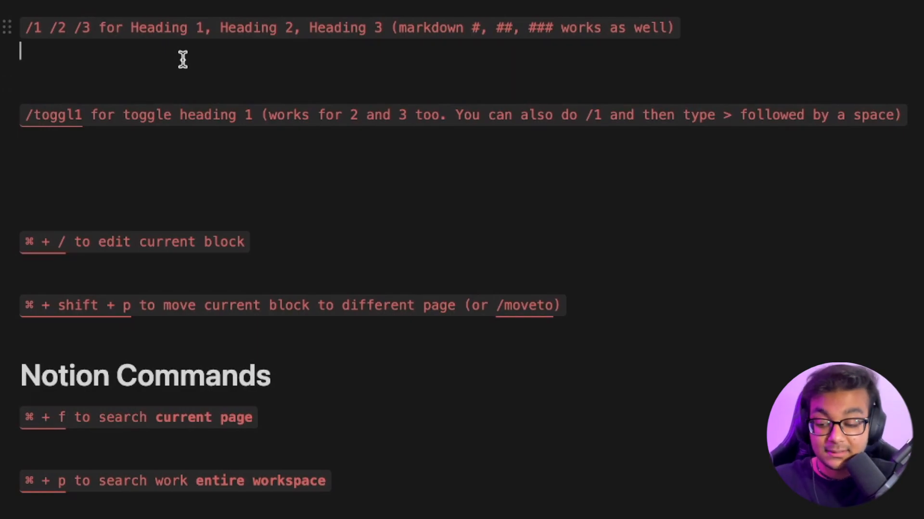
pyautogui.write('/1')
pyautogui.press('Return')
pyautogui.write('/2')
pyautogui.press('Return')
pyautogui.write('/3')
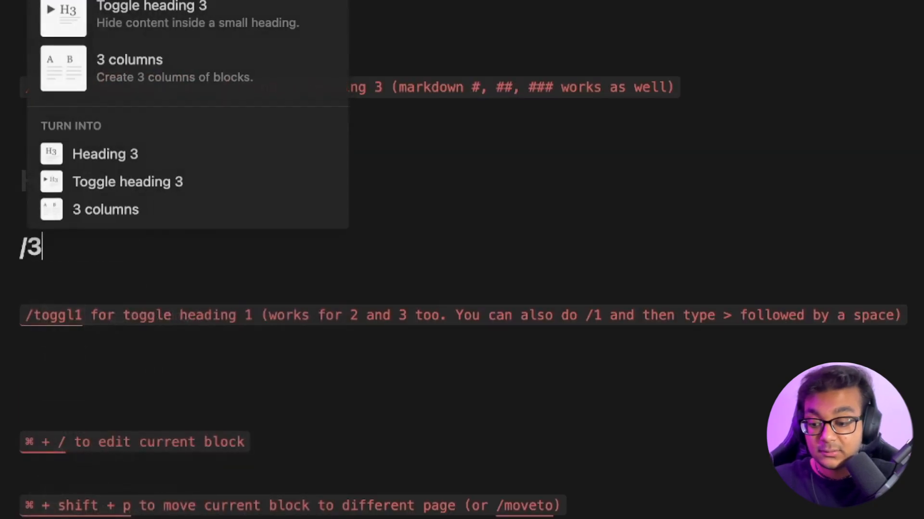
pyautogui.press('Return')
# - Undo the heading blocks inserted under the heading instruction
pyautogui.press('super+z')
pyautogui.press('super+z')
pyautogui.press('super+z')
pyautogui.press('super+z')
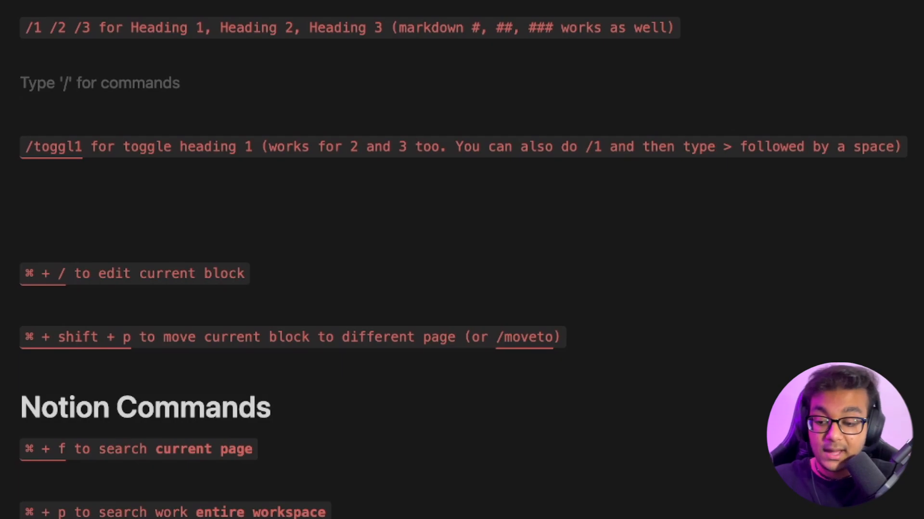
# - Try the # and ## markdown markers for Heading 1 and Heading 2, reverting each to plain text
pyautogui.write('#')
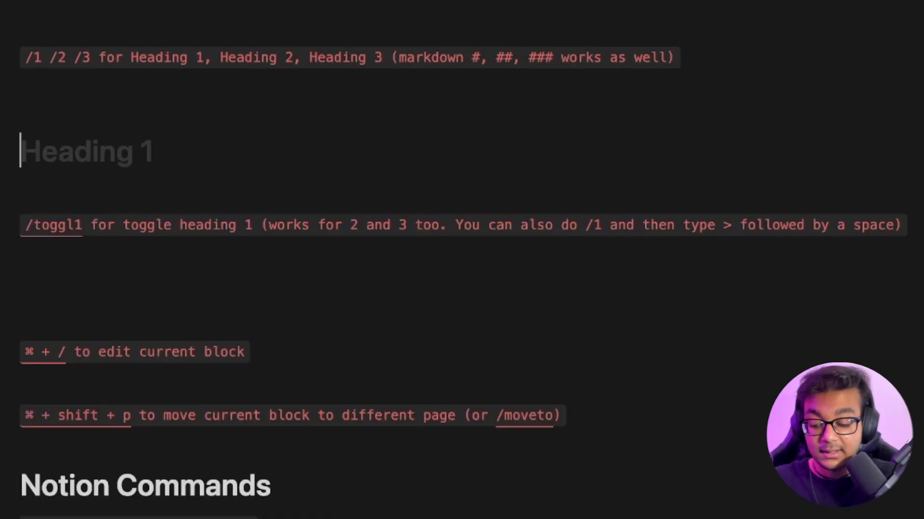
pyautogui.press('BackSpace')
pyautogui.write('##')
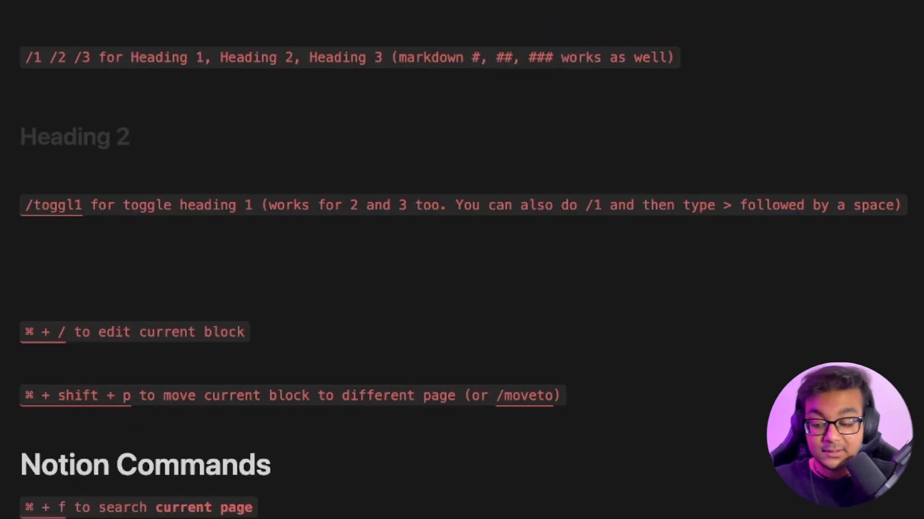
pyautogui.press('BackSpace')
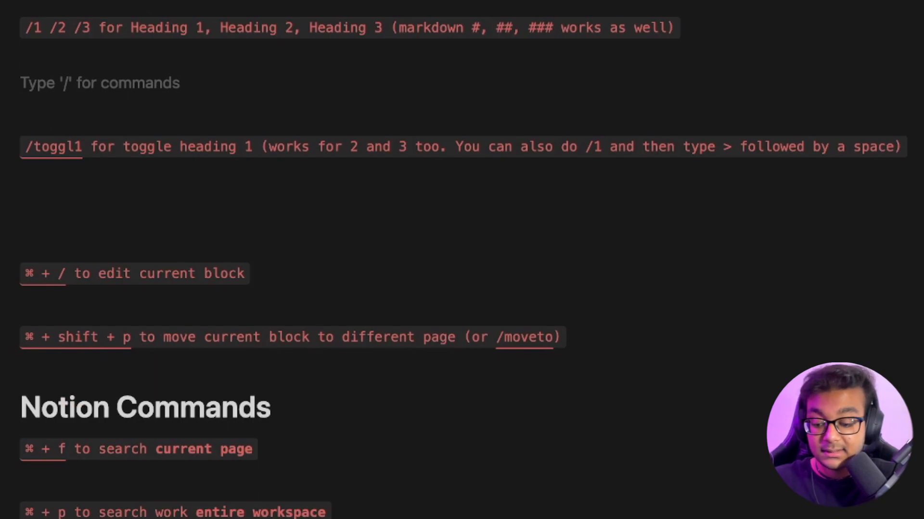
pyautogui.write('/1')
pyautogui.press('BackSpace')
pyautogui.write('/')
pyautogui.press('BackSpace')
pyautogui.press('BackSpace')
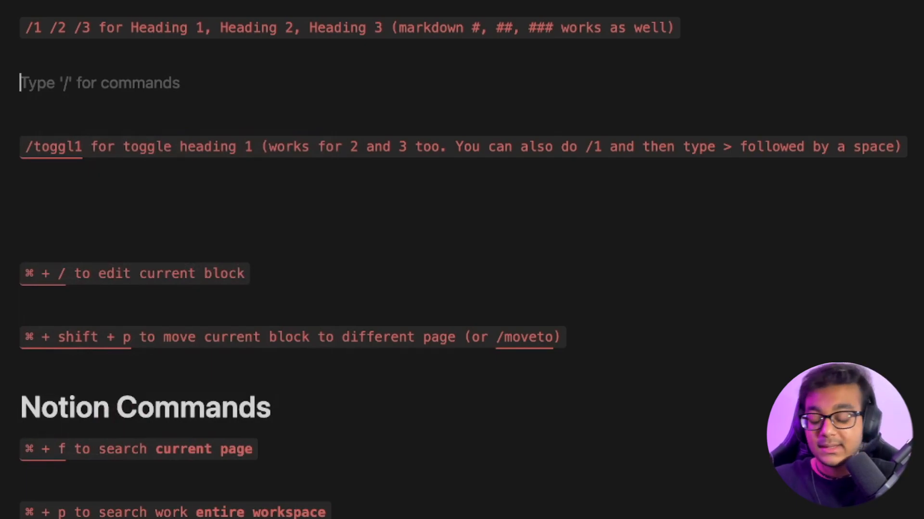
pyautogui.write('#$')
pyautogui.press('BackSpace')
pyautogui.press('BackSpace')
pyautogui.write('$')
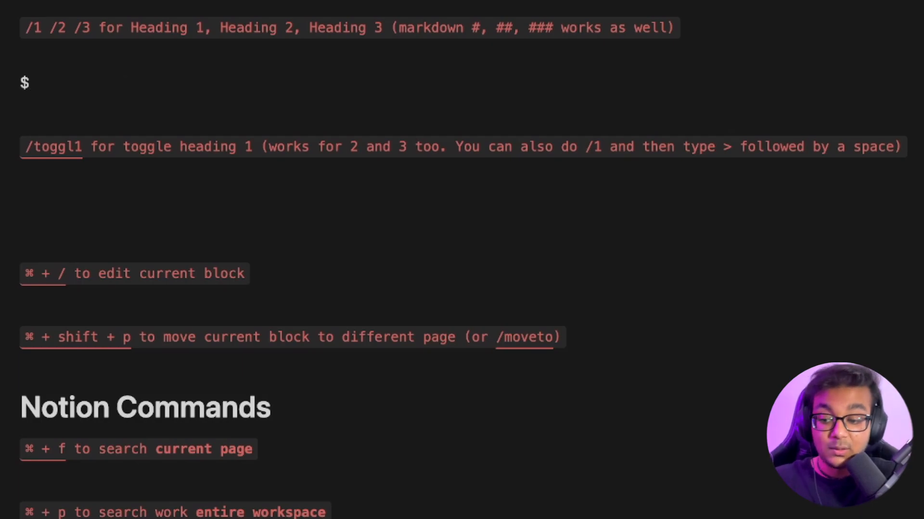
pyautogui.press('BackSpace')
# - Try /1 to turn the empty line into a Heading 1, reverting it to plain text
pyautogui.write('/1')
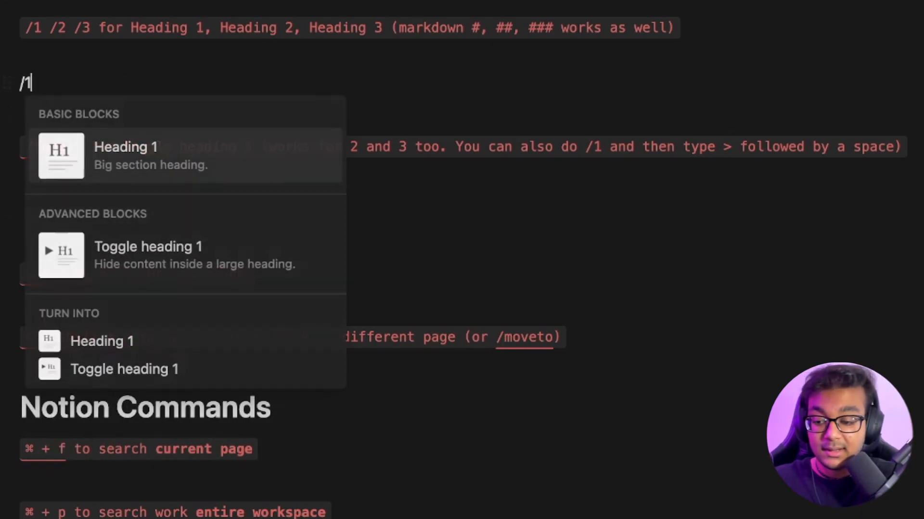
pyautogui.press('BackSpace')
pyautogui.press('BackSpace')
pyautogui.write('/1')
pyautogui.press('Return')
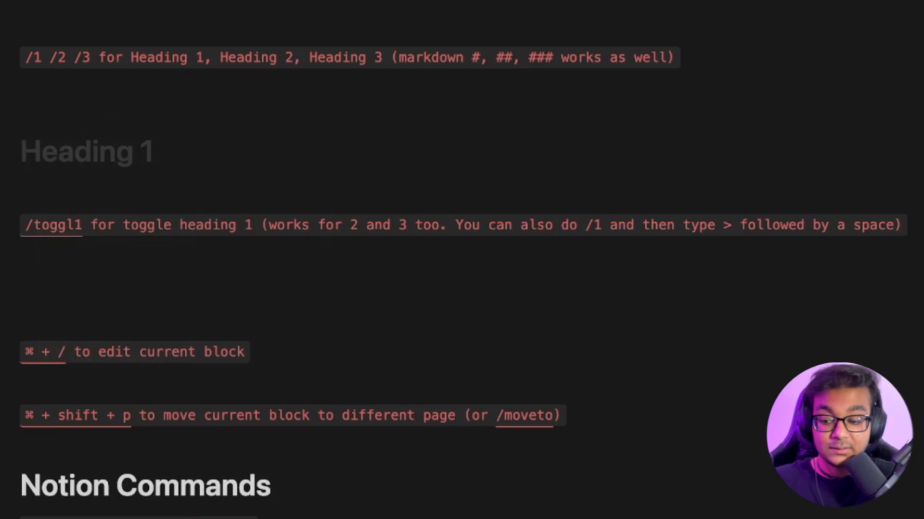
pyautogui.press('BackSpace')
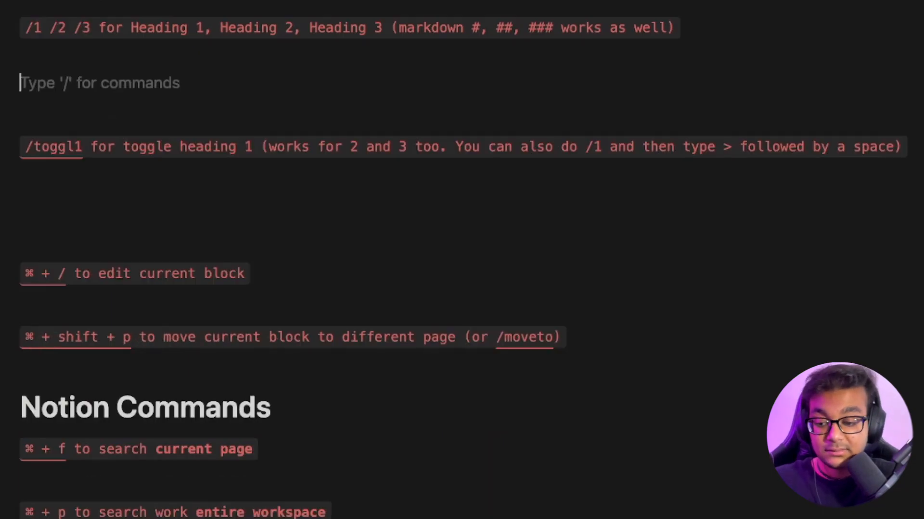
# - Try inserting a Toggle heading 1 with /toggl1 under the toggle heading instruction, reverting it to plain text
pyautogui.click(218, 206)
pyautogui.write('/')
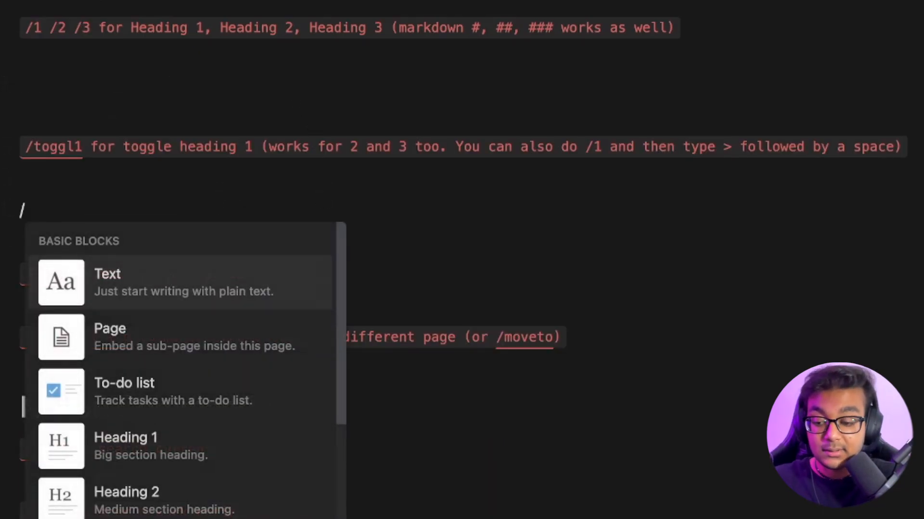
pyautogui.write('toggl1')
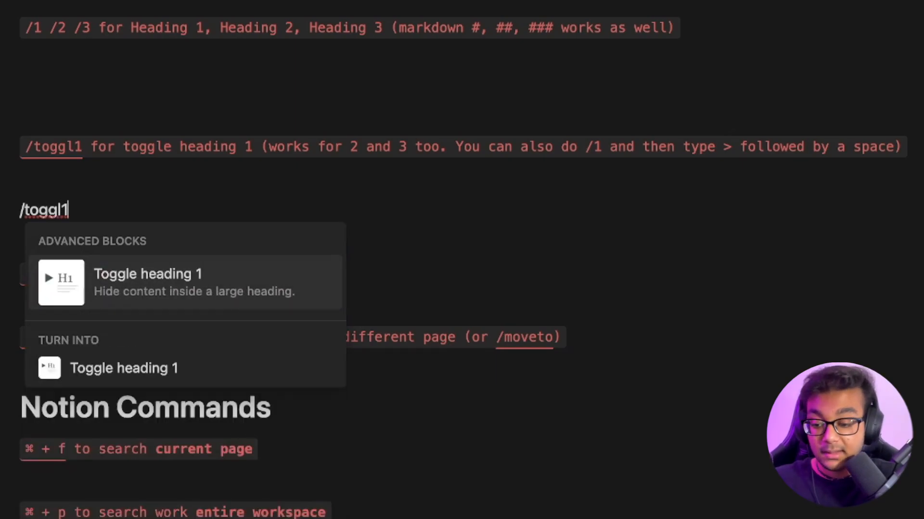
pyautogui.press('Return')
pyautogui.press('BackSpace')
pyautogui.press('BackSpace')
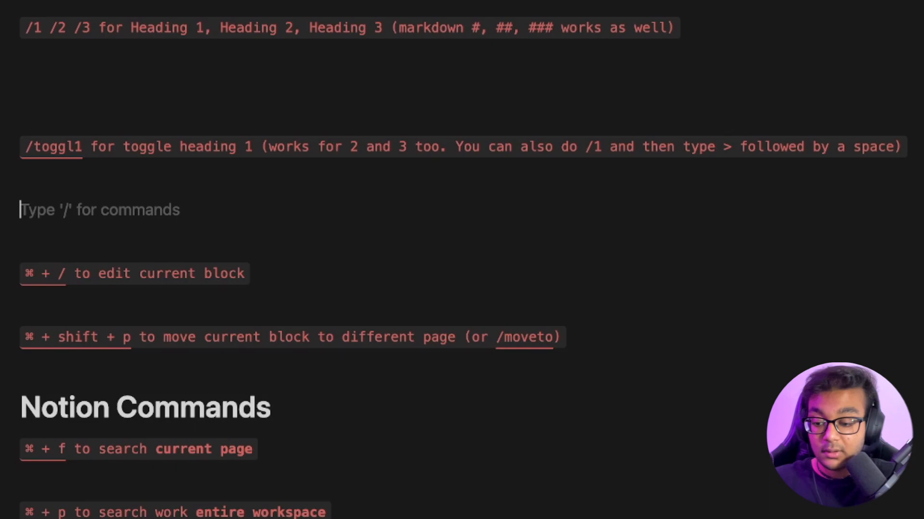
# - Create a Heading 1 with /1 under the toggle heading instruction and convert it to a toggle heading with >
pyautogui.write('/1')
pyautogui.press('Return')
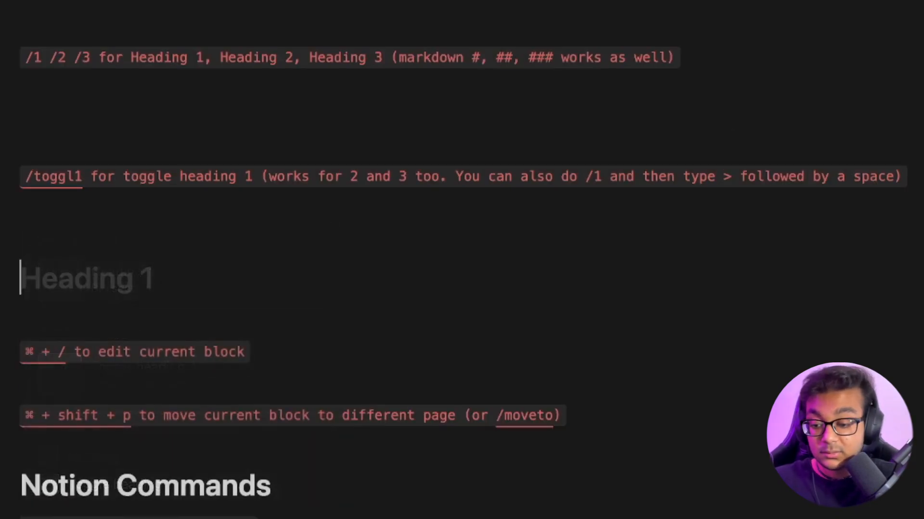
pyautogui.write('>')
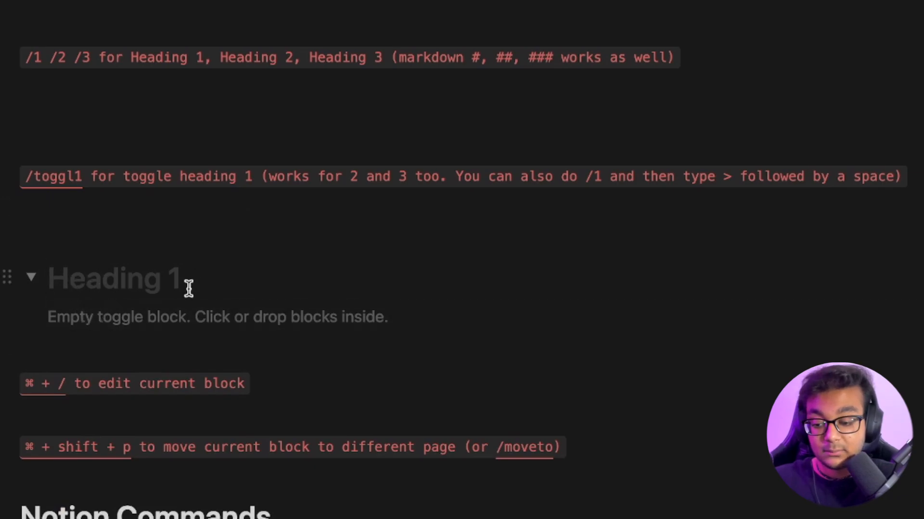
# - Undo the toggle conversion and the Heading 1 on the line under the toggle heading instruction
pyautogui.press('super+z')
pyautogui.press('super+z')
pyautogui.press('super+z')
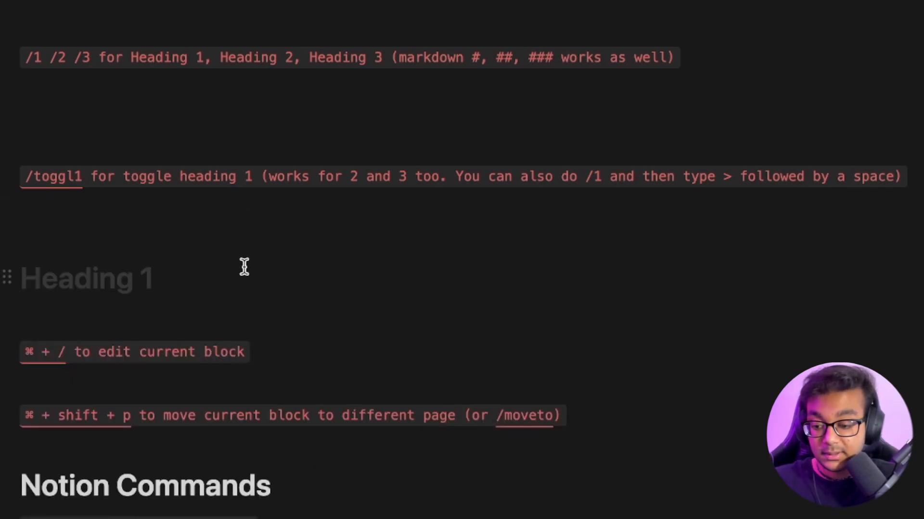
# - Add a "Text" block under the edit current block instruction and bring up its block actions, closing them without choosing one
pyautogui.scroll(-2, 245, 360)
pyautogui.scroll(-2, 245, 359)
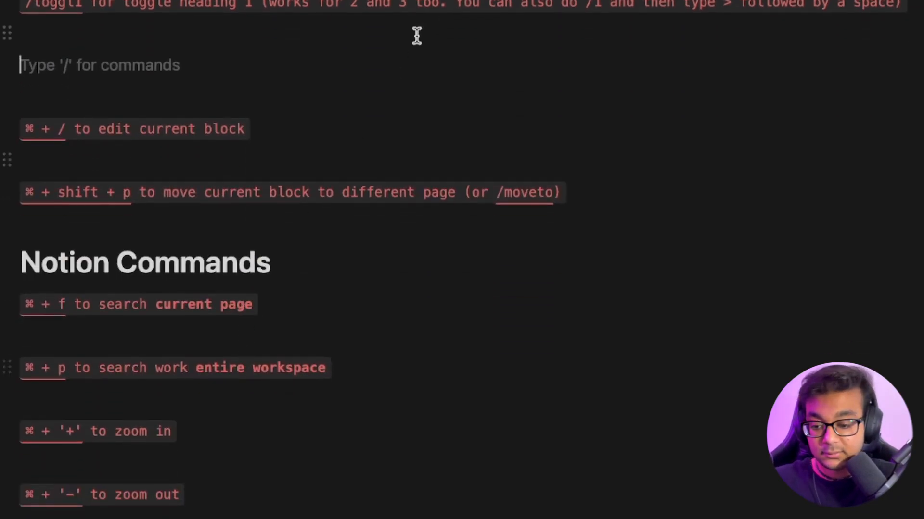
pyautogui.click(273, 136)
pyautogui.press('Return')
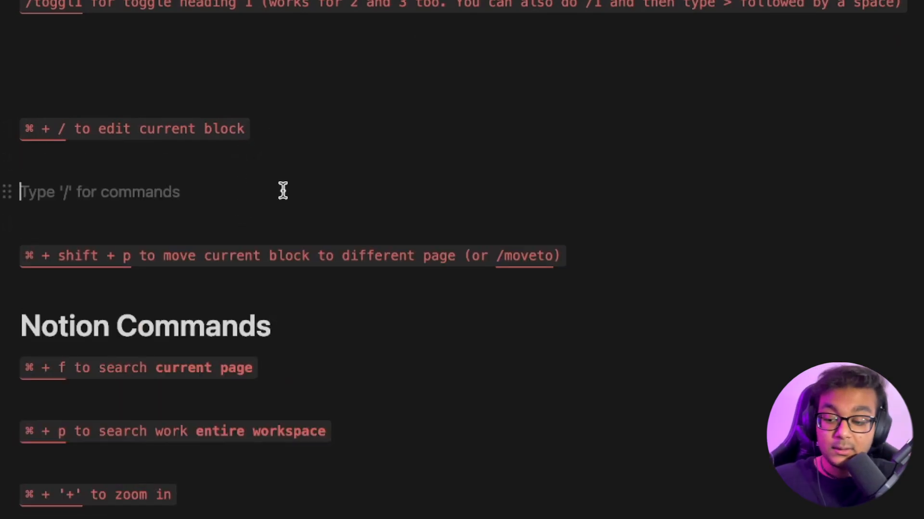
pyautogui.write('Text')
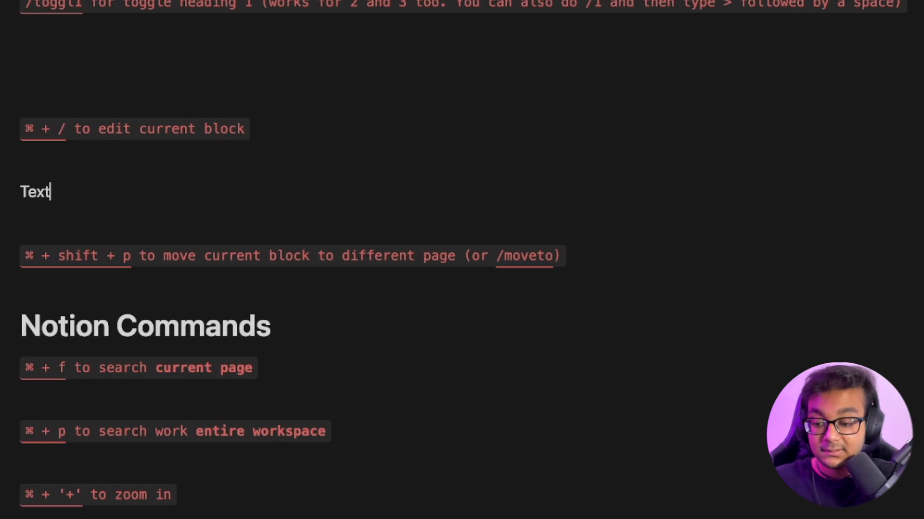
pyautogui.press('super+slash')
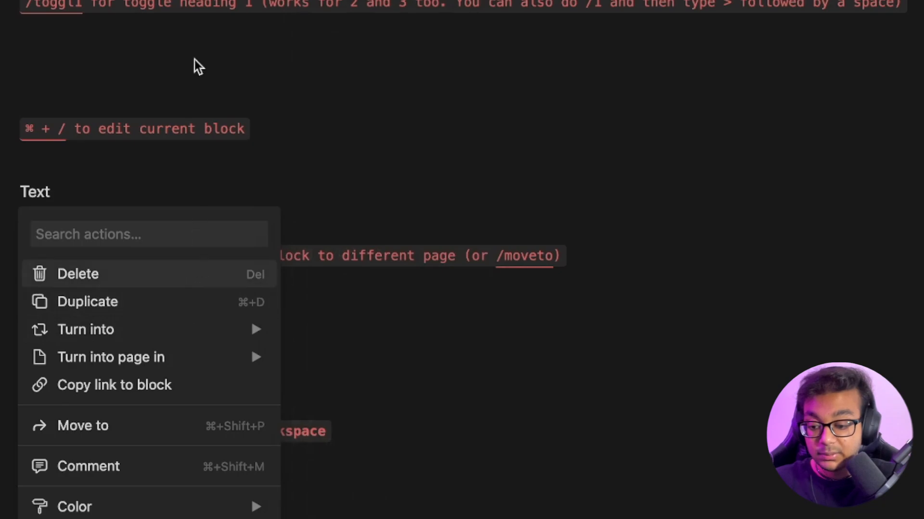
pyautogui.click(126, 188)
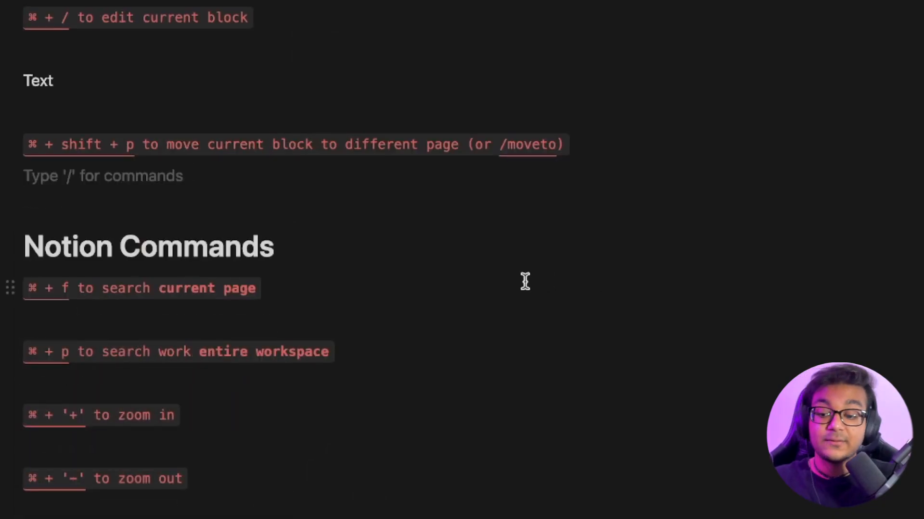
# - Write "Move This" under the move block instruction, move that block to the Reading List page, and delete it there
pyautogui.scroll(-2, 525, 282)
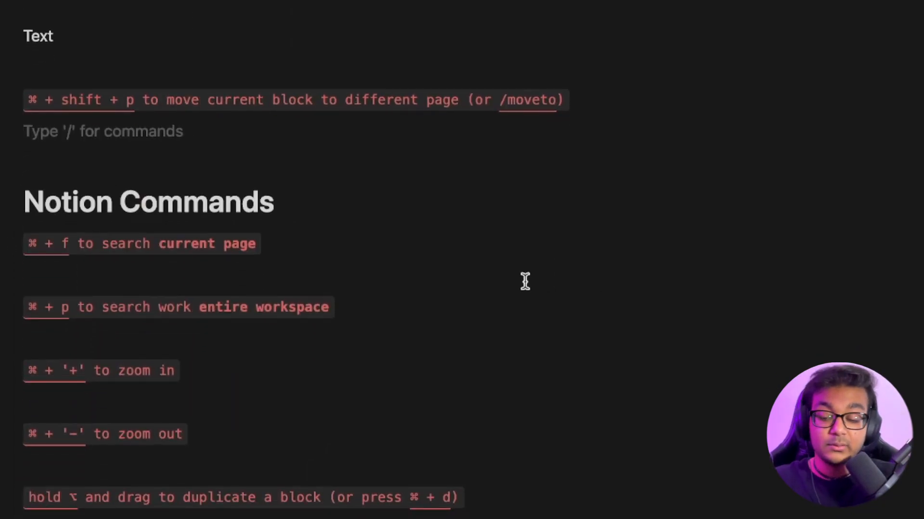
pyautogui.write('Move This')
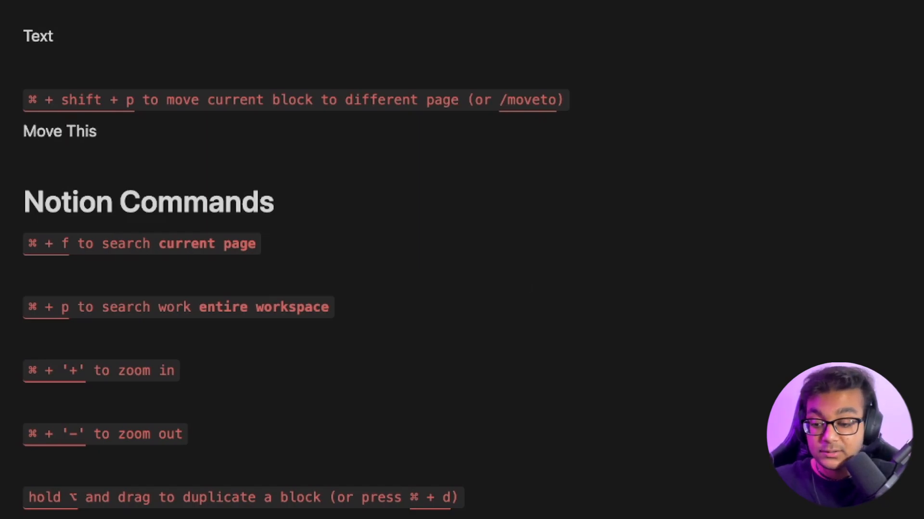
pyautogui.press('super+shift+p')
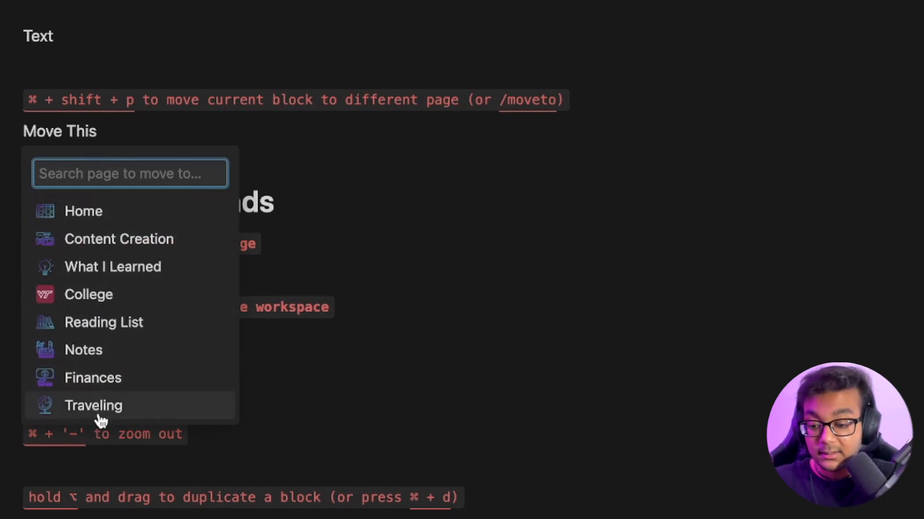
pyautogui.click(112, 324)
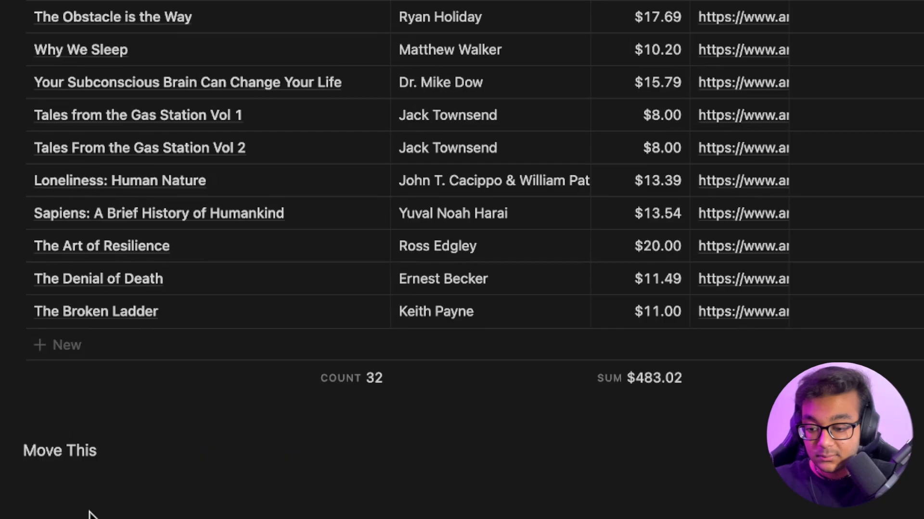
pyautogui.moveTo(87, 515); pyautogui.dragTo(81, 447)
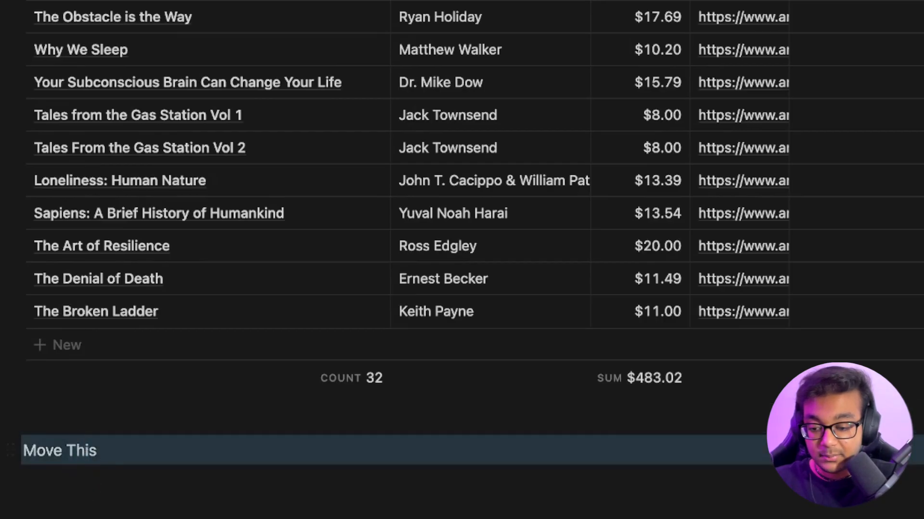
pyautogui.press('BackSpace')
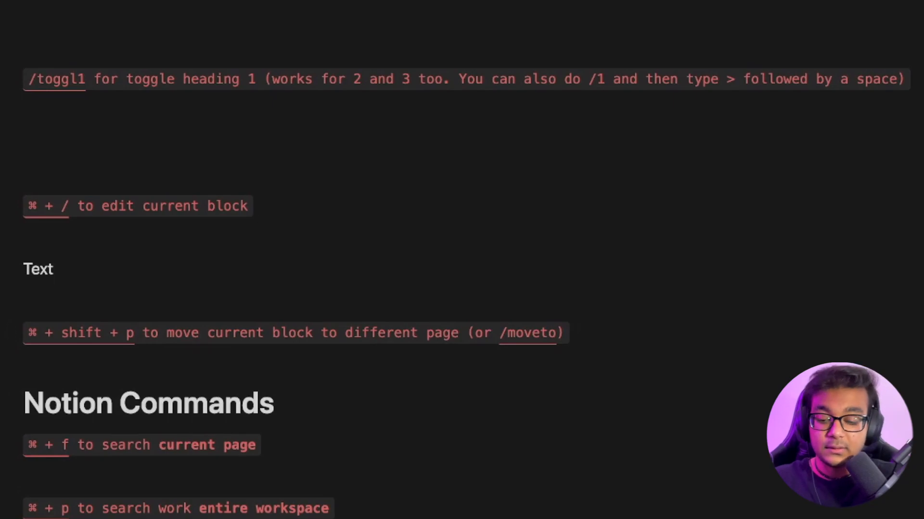
# - Try the /moveto command at the end of the move block instruction, dismissing it without picking a destination
pyautogui.write('/moveto')
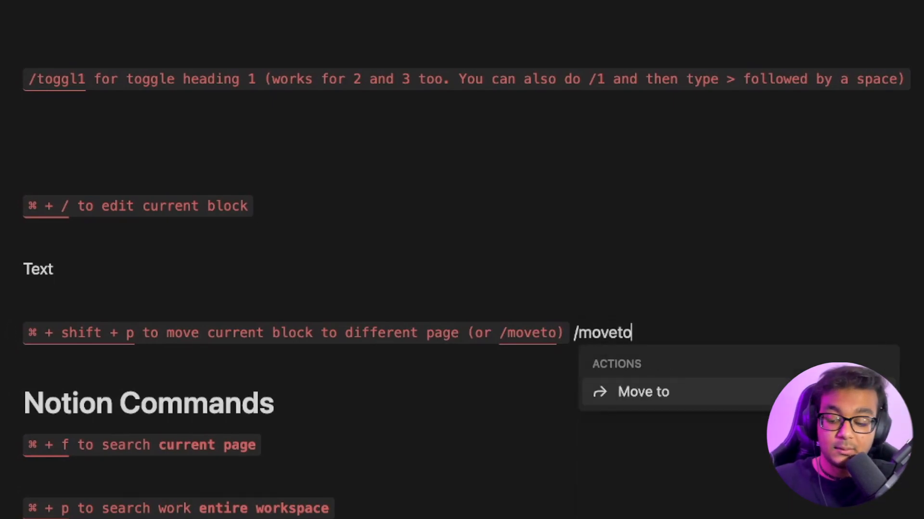
pyautogui.press('Escape')
pyautogui.scroll(-5, 462, 260)
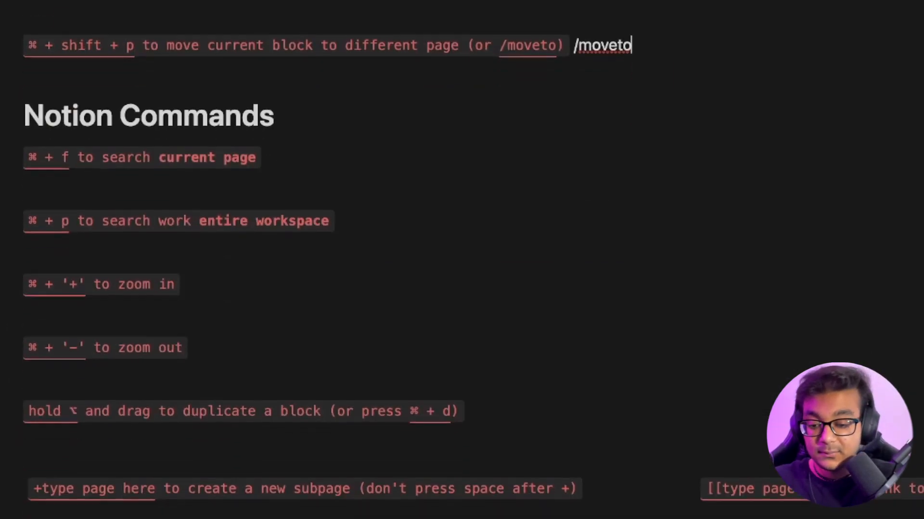
# - Search the current page for "search currrent", and clear and close the search
pyautogui.scroll(-2, 532, 369)
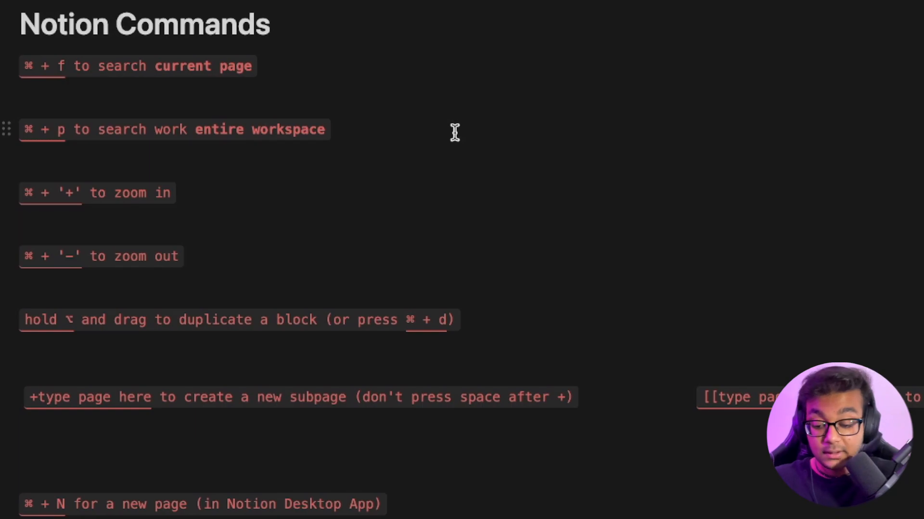
pyautogui.press('super+f')
pyautogui.write('sea')
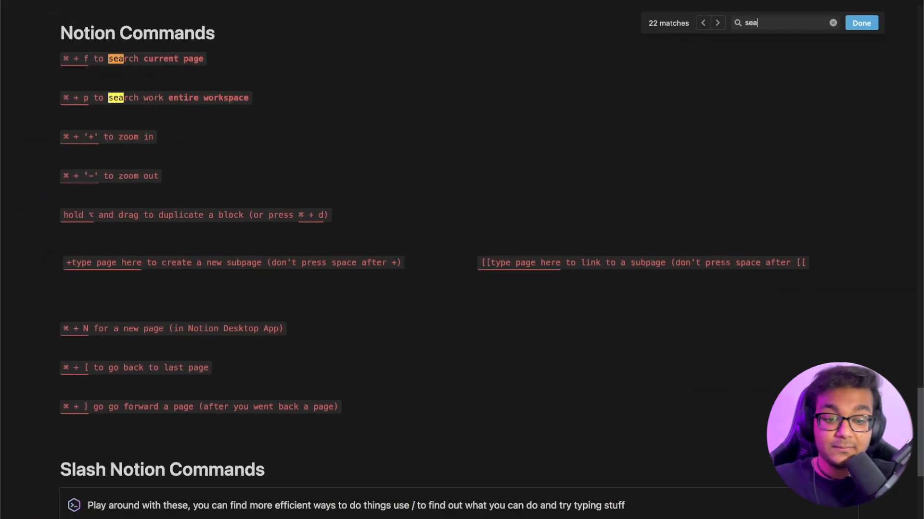
pyautogui.write('rch currrent')
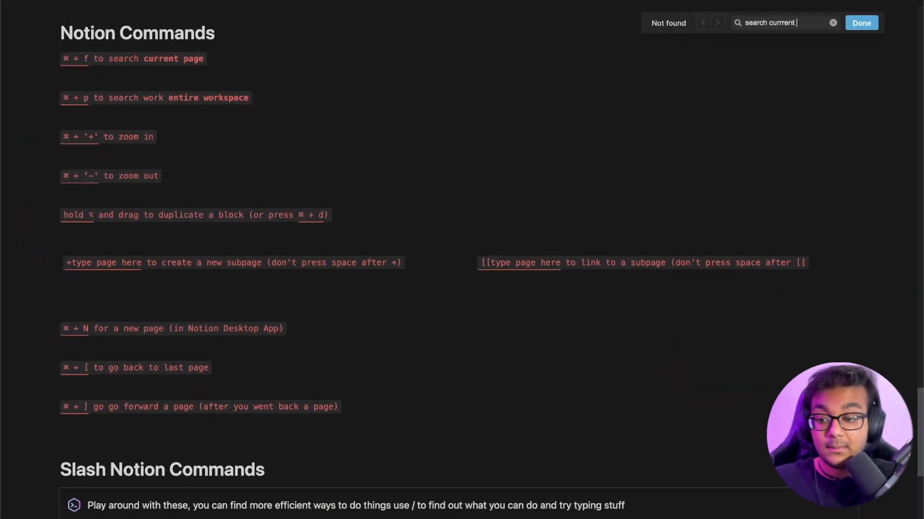
pyautogui.hotkey('alt', 'BackSpace')
pyautogui.hotkey('alt', 'BackSpace')
pyautogui.hotkey('alt', 'BackSpace')
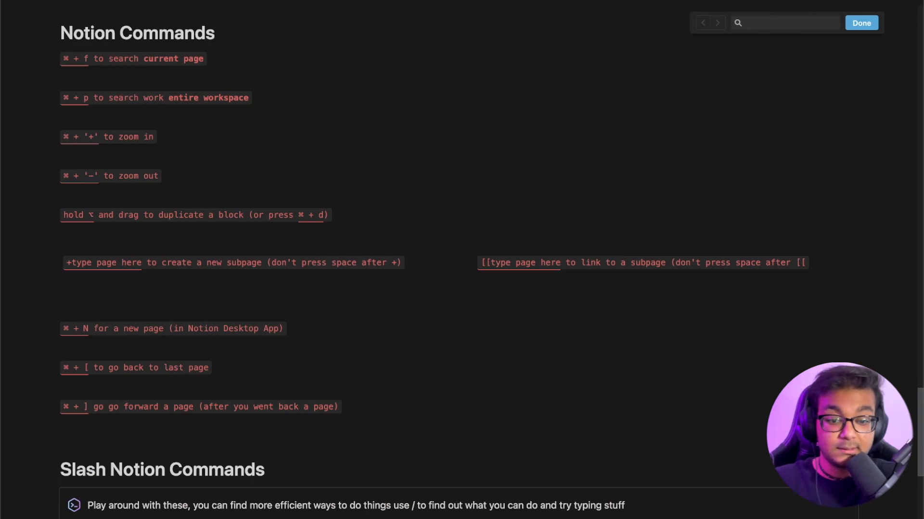
pyautogui.press('Escape')
# - Search the entire workspace for "gut microbiome", check the sort options for the results, and close the search
pyautogui.click(271, 97)
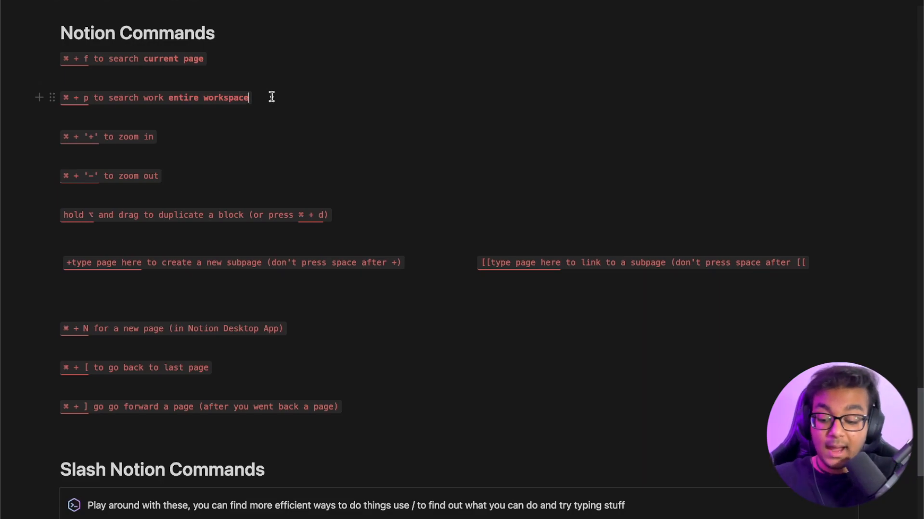
pyautogui.press('super+p')
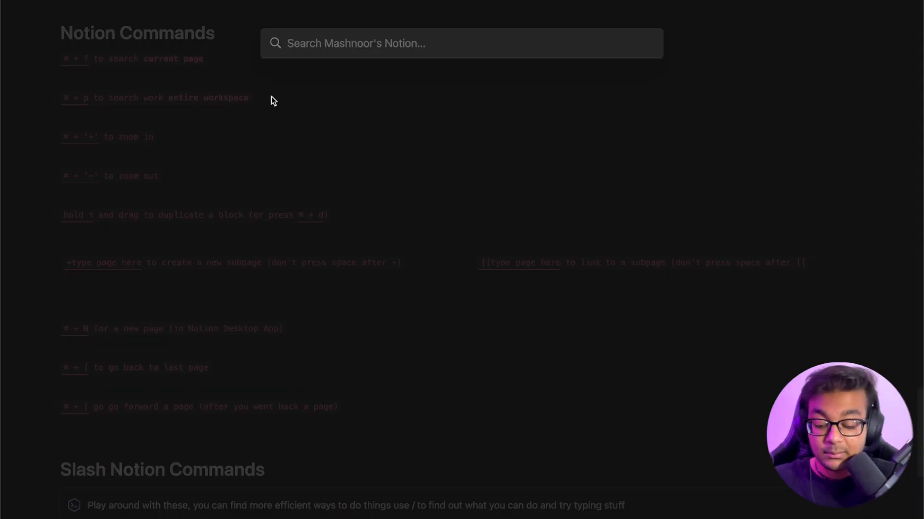
pyautogui.write('gut microbiome')
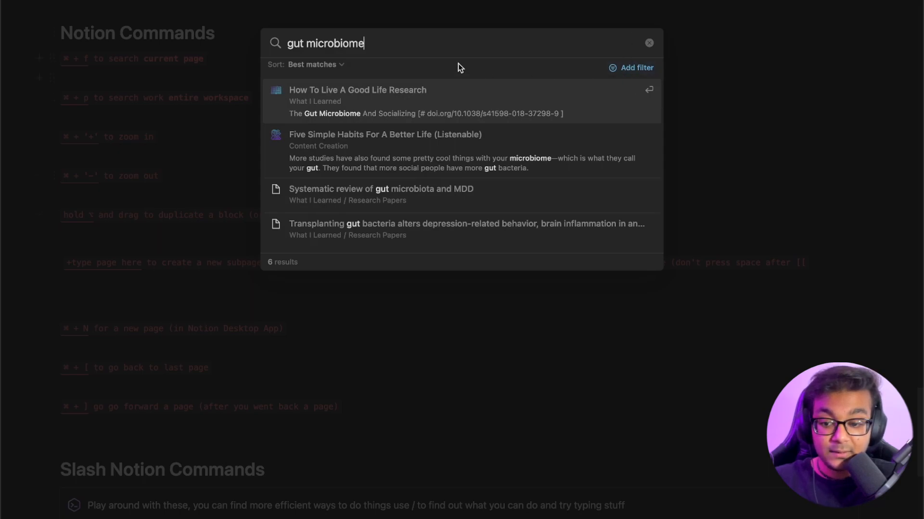
pyautogui.click(340, 72)
pyautogui.click(437, 69)
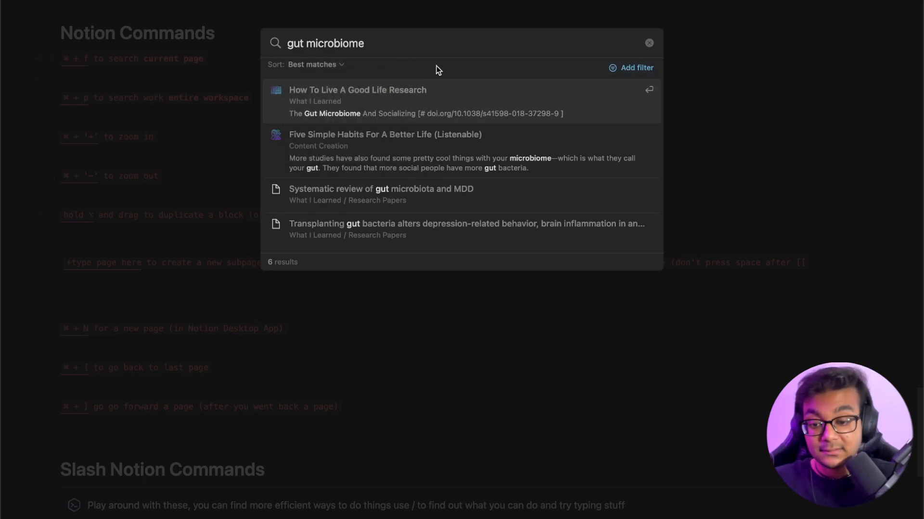
pyautogui.press('Escape')
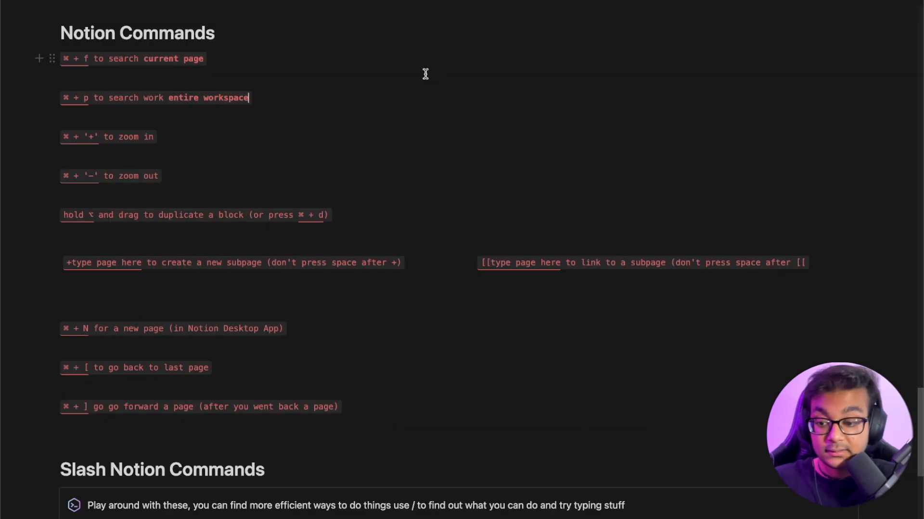
# - Zoom in on the page by two levels and zoom back out by two levels
pyautogui.click(176, 140)
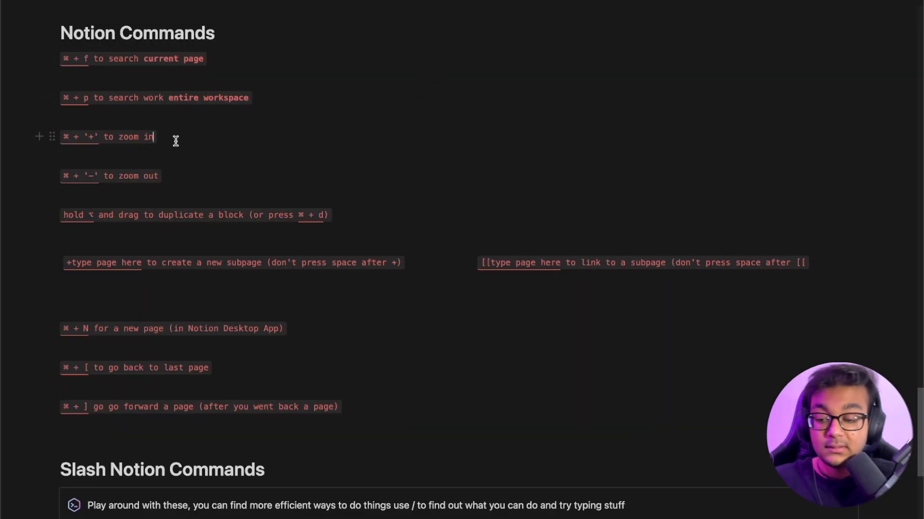
pyautogui.press('super+plus')
pyautogui.press('super+plus')
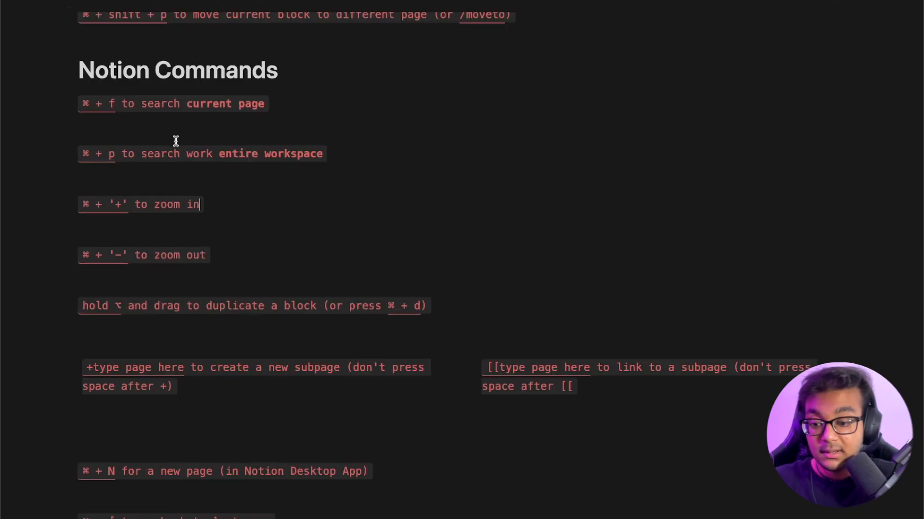
pyautogui.press('super+minus')
pyautogui.press('super+minus')
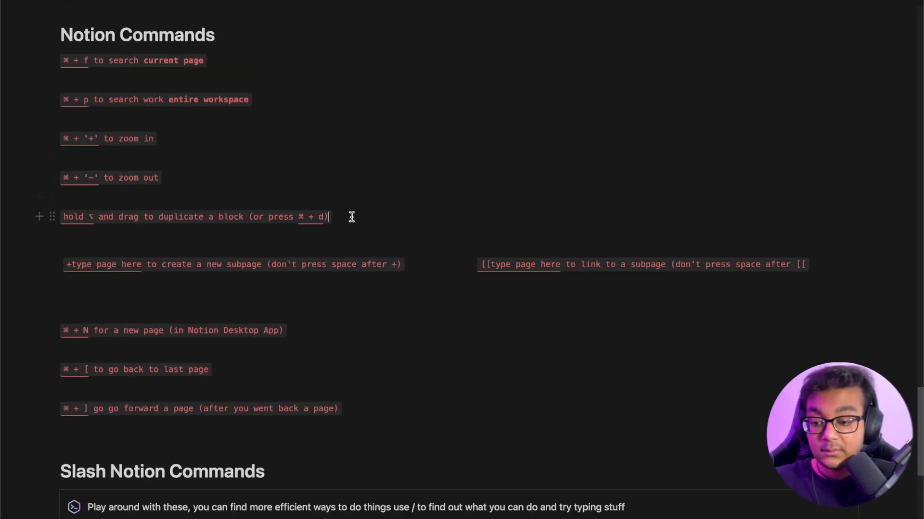
# - Try duplicating the "hold ⌥ and drag to duplicate a block" line directly below itself, and undo the copy
pyautogui.scroll(-3, 351, 215)
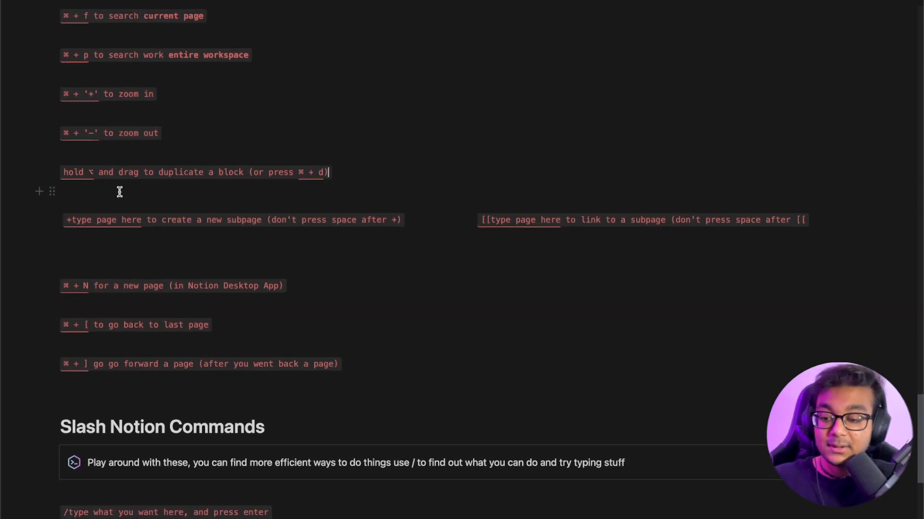
pyautogui.scroll(2, 94, 190)
pyautogui.scroll(1, 95, 191)
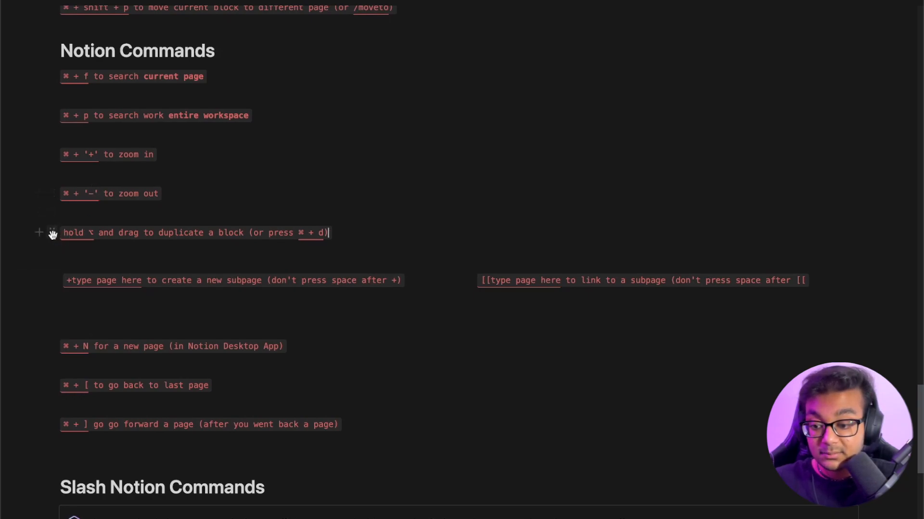
pyautogui.moveTo(52, 235)
pyautogui.mouseDown()
pyautogui.moveTo(51, 251)
pyautogui.moveTo(51, 218)
pyautogui.moveTo(50, 246)
pyautogui.mouseUp()
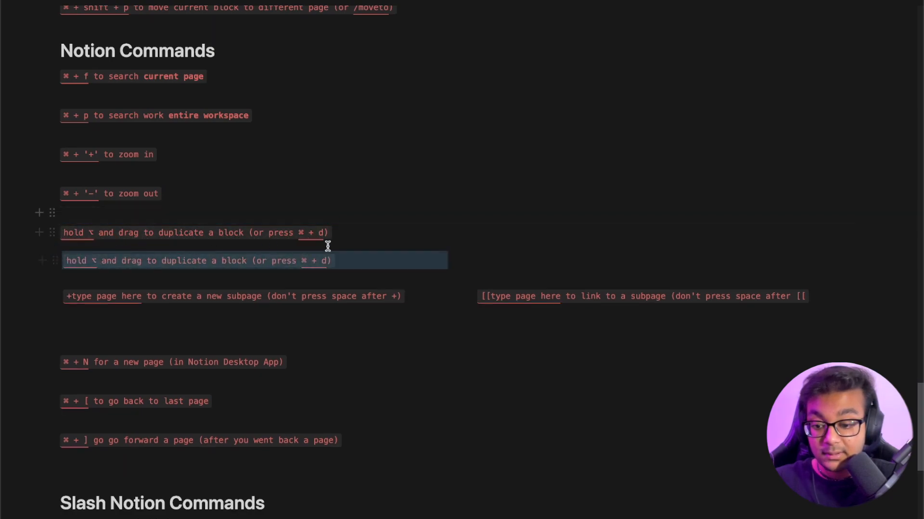
pyautogui.press('super+z')
# - Create a sub-page named "Type Page Here" with + under the new subpage instruction, open it, and return to remove it
pyautogui.click(213, 302)
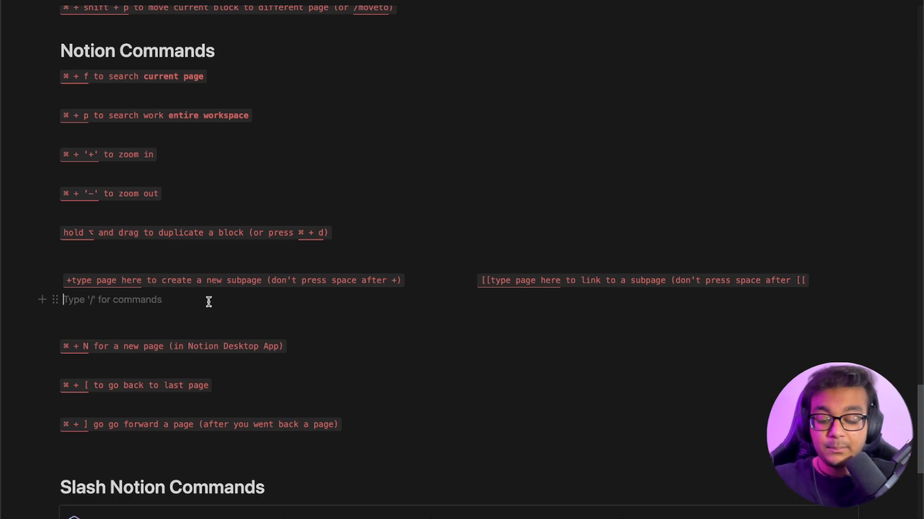
pyautogui.write('+Type Page Here')
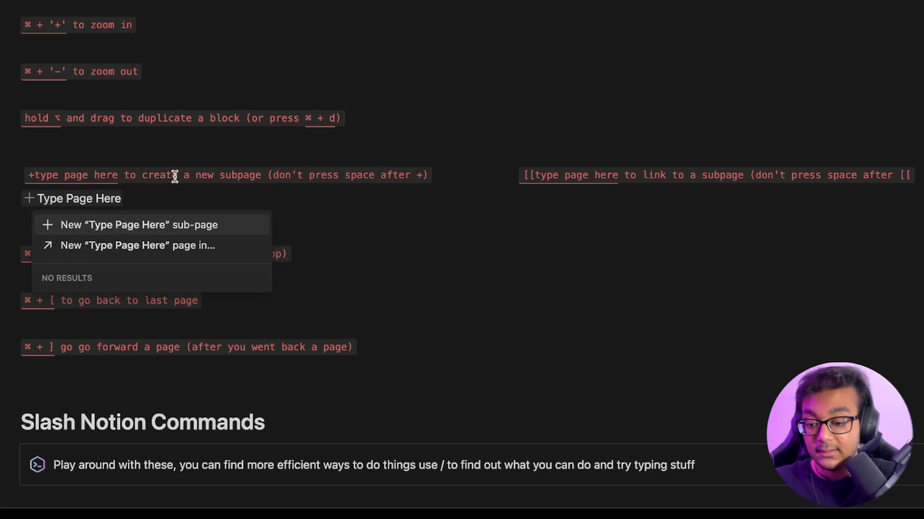
pyautogui.press('Return')
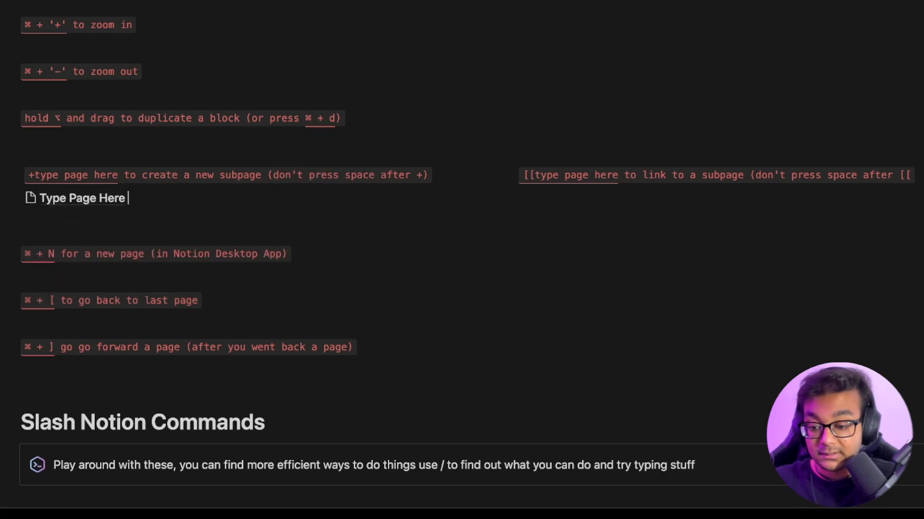
pyautogui.click(93, 199)
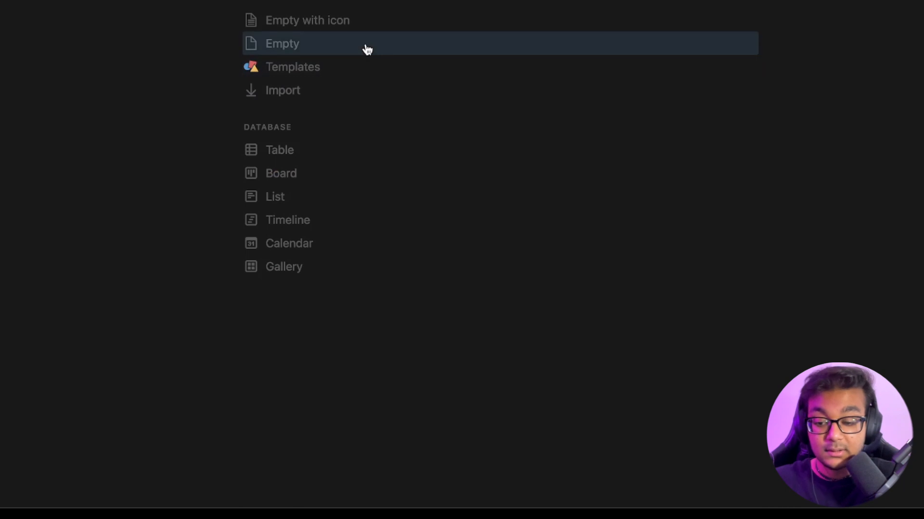
pyautogui.press('super+bracketleft')
pyautogui.press('BackSpace')
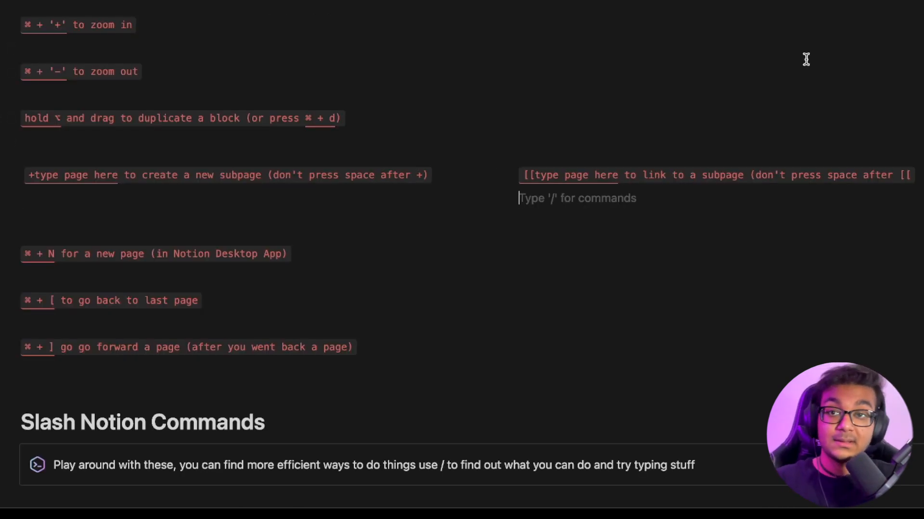
# - Link to the Reading List page under the [[ instruction and open the linked page
pyautogui.write('[[')
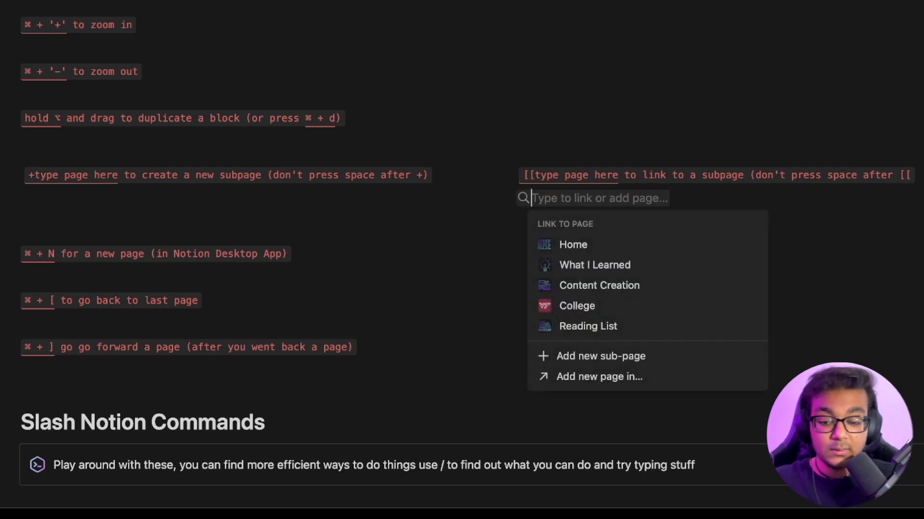
pyautogui.write('Reading')
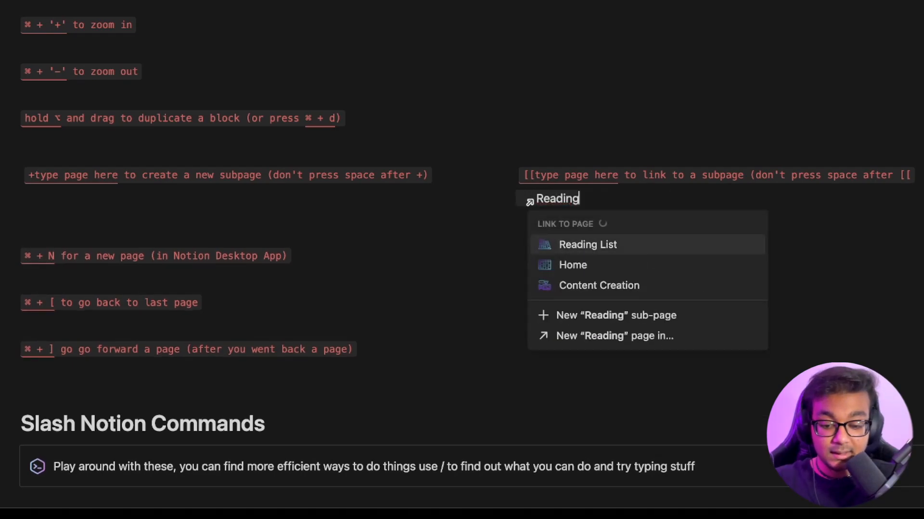
pyautogui.press('Return')
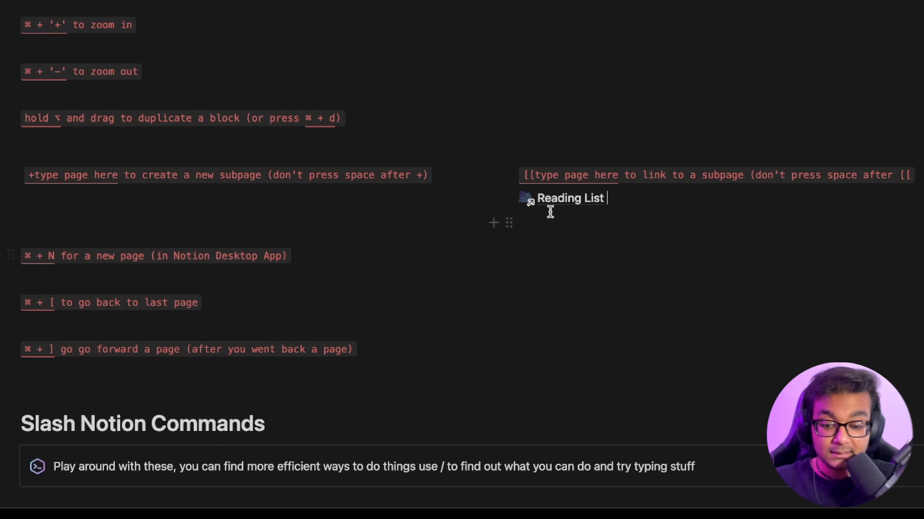
pyautogui.click(555, 204)
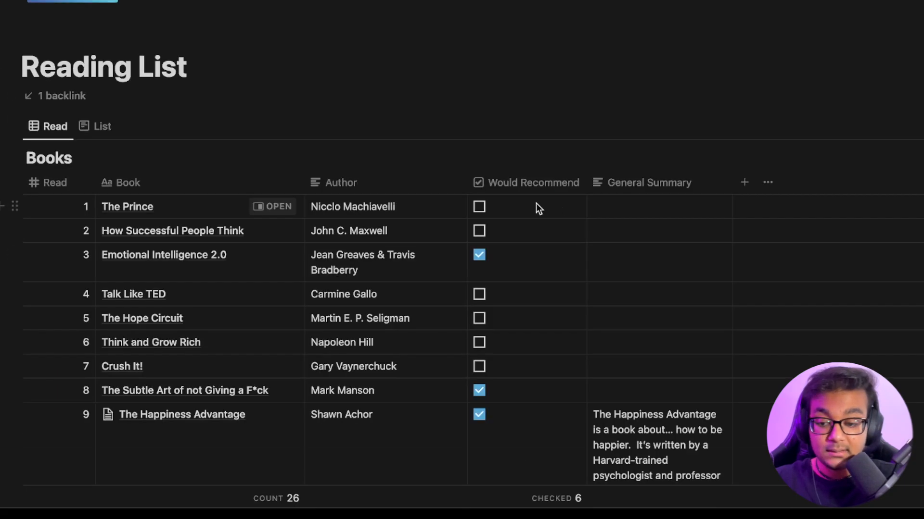
# - Return to the Keyboard Shortcuts page through Reading List's backlink and delete the Reading List link
pyautogui.click(65, 96)
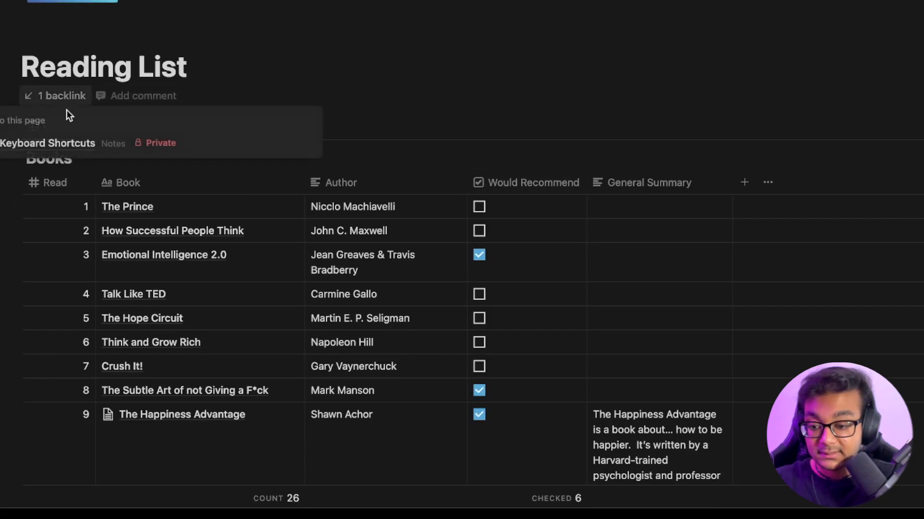
pyautogui.click(38, 145)
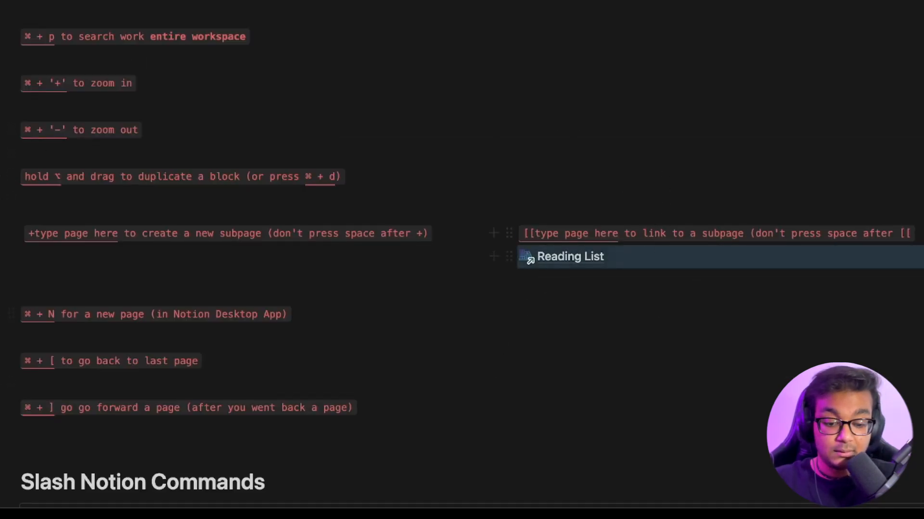
pyautogui.moveTo(921, 260); pyautogui.dragTo(902, 256)
pyautogui.press('BackSpace')
# - Try starting a sub-page named "aldkja" with + under the new subpage instruction, and clear the line
pyautogui.click(275, 263)
pyautogui.write('+')
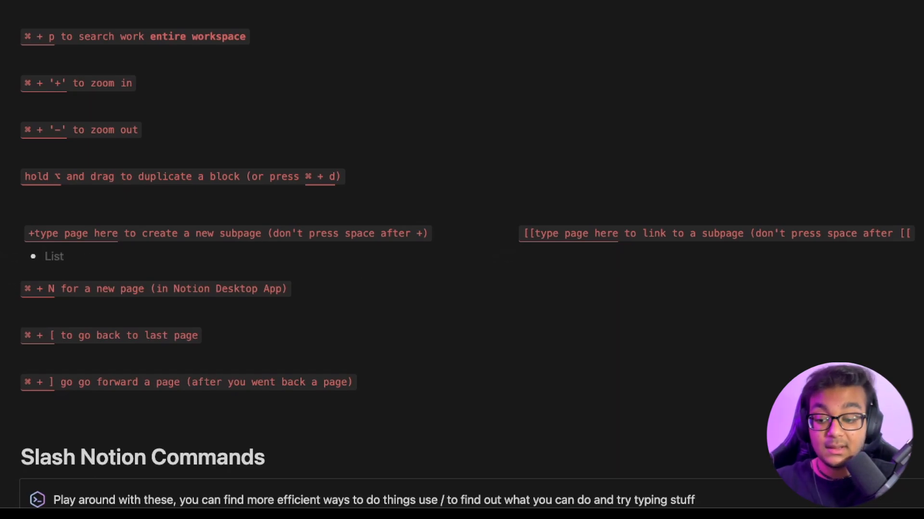
pyautogui.press('BackSpace')
pyautogui.write('+')
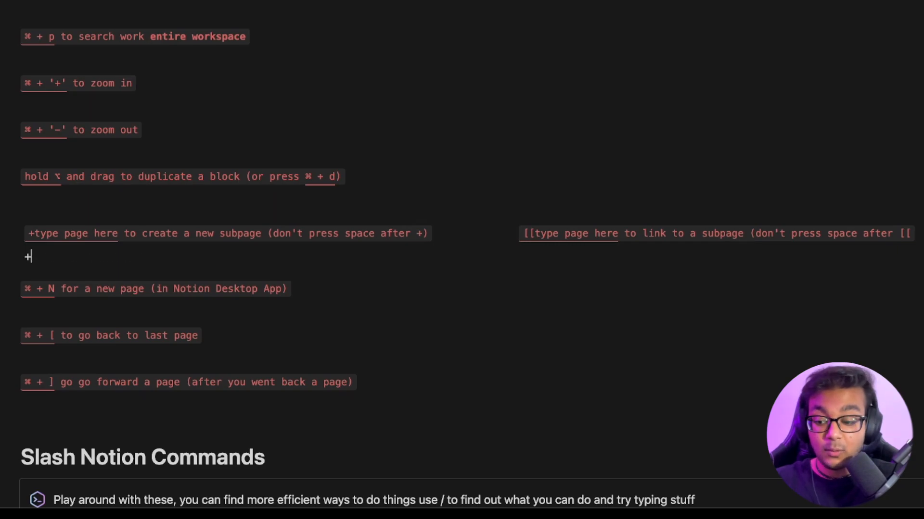
pyautogui.write('aldkja;ldkj')
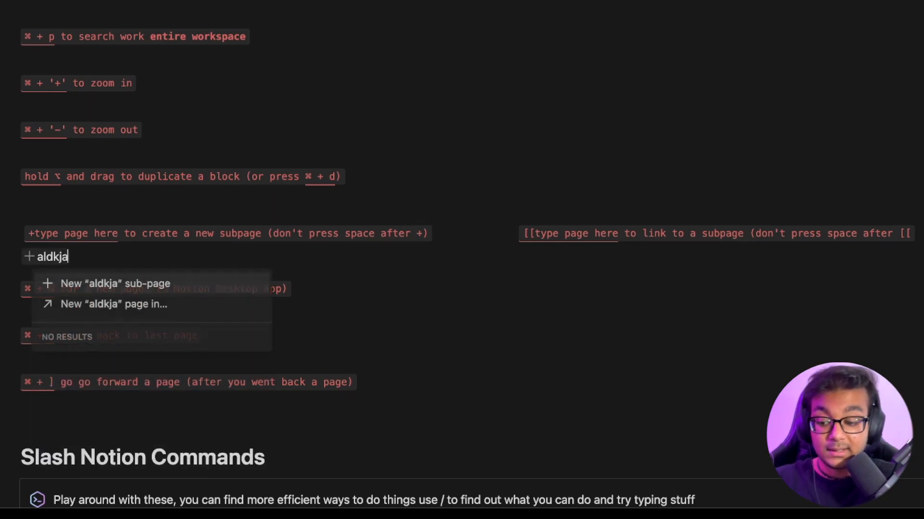
pyautogui.press('BackSpace')
pyautogui.press('BackSpace')
pyautogui.press('BackSpace')
pyautogui.press('BackSpace')
pyautogui.press('BackSpace')
pyautogui.press('BackSpace')
pyautogui.press('BackSpace')
pyautogui.press('BackSpace')
pyautogui.press('BackSpace')
pyautogui.press('BackSpace')
pyautogui.press('BackSpace')
pyautogui.press('BackSpace')
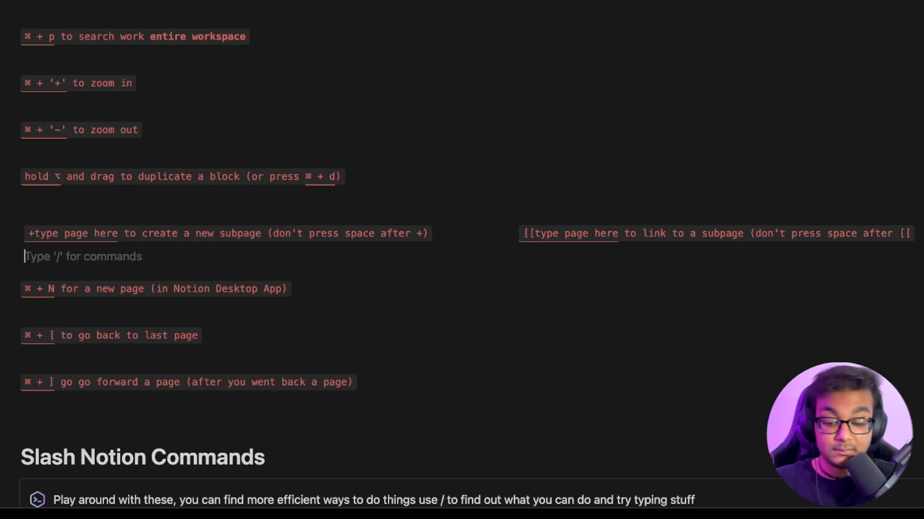
# - Bring up the page-link suggestions with [[ under the link instruction, dismiss them and erase the brackets
pyautogui.click(540, 261)
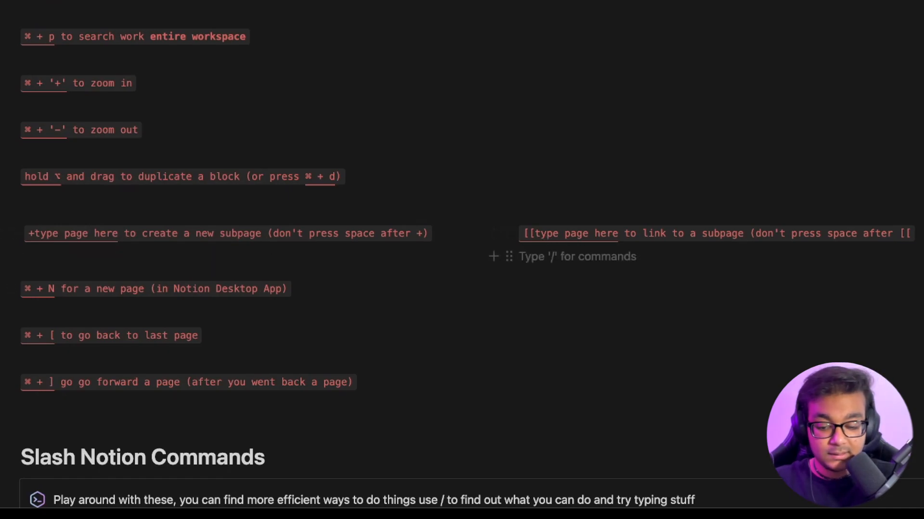
pyautogui.write('[[')
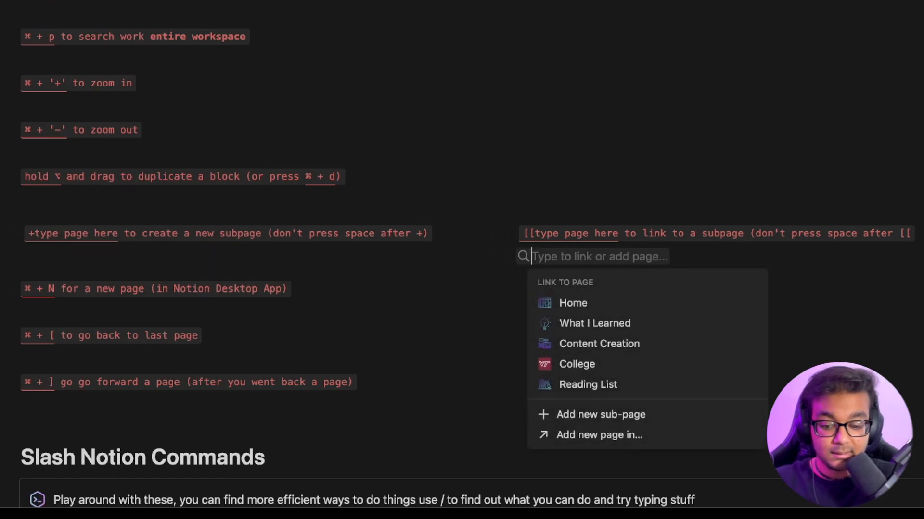
pyautogui.press('Escape')
pyautogui.press('BackSpace')
pyautogui.press('BackSpace')
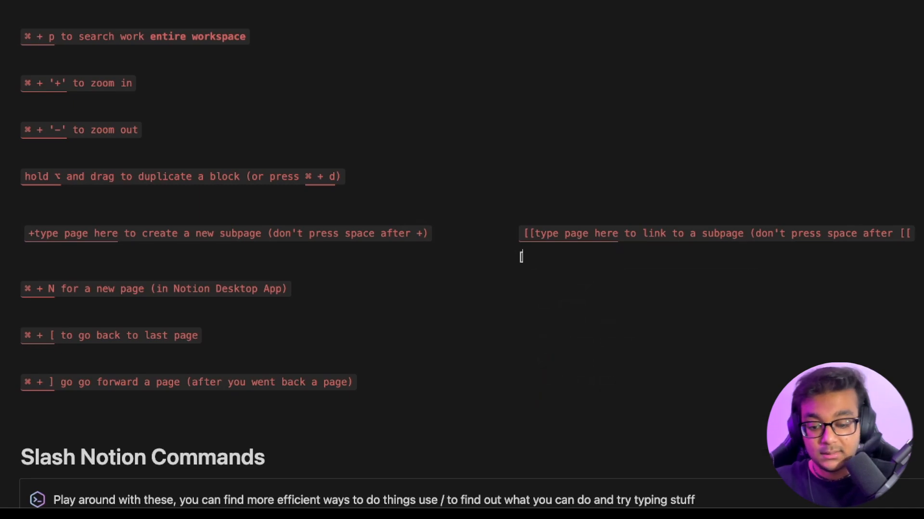
# - Add an empty line below the "⌘ + N for a new page" line and another below "⌘ + [ to go back to last page"
pyautogui.click(299, 289)
pyautogui.scroll(-4, 303, 308)
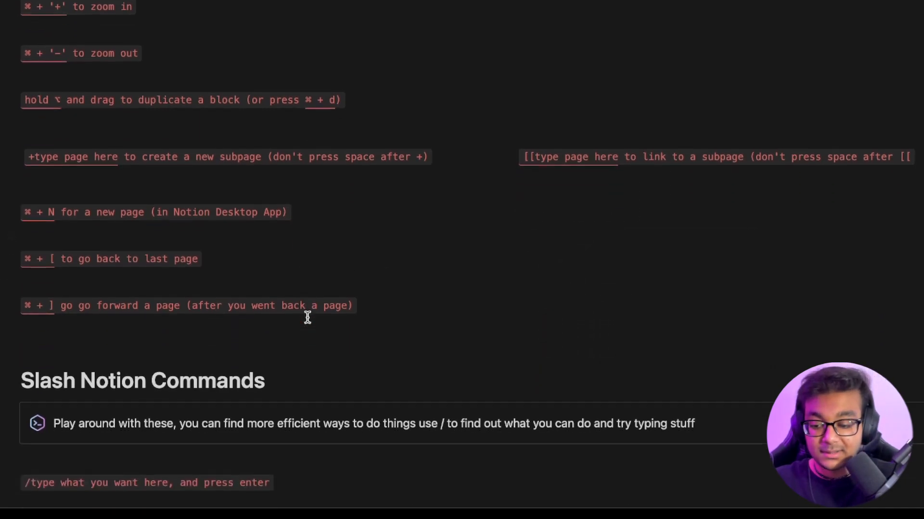
pyautogui.press('Return')
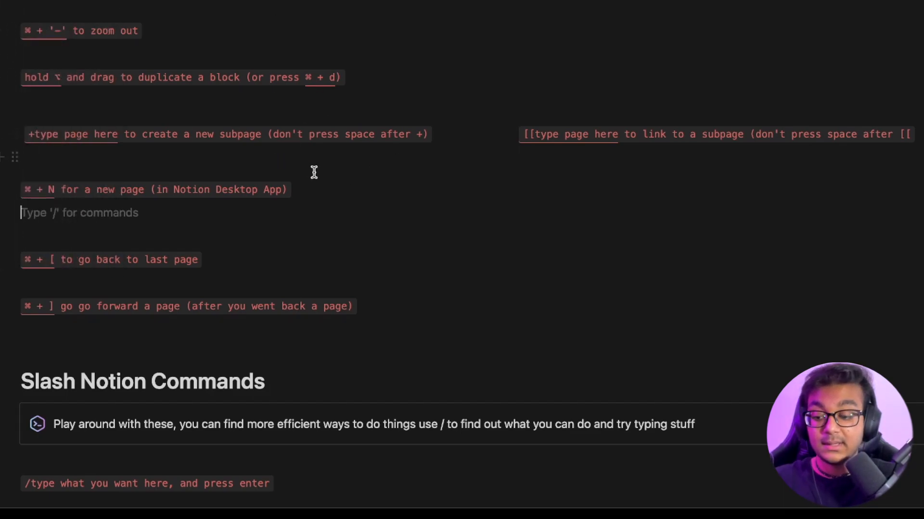
pyautogui.scroll(-4, 318, 310)
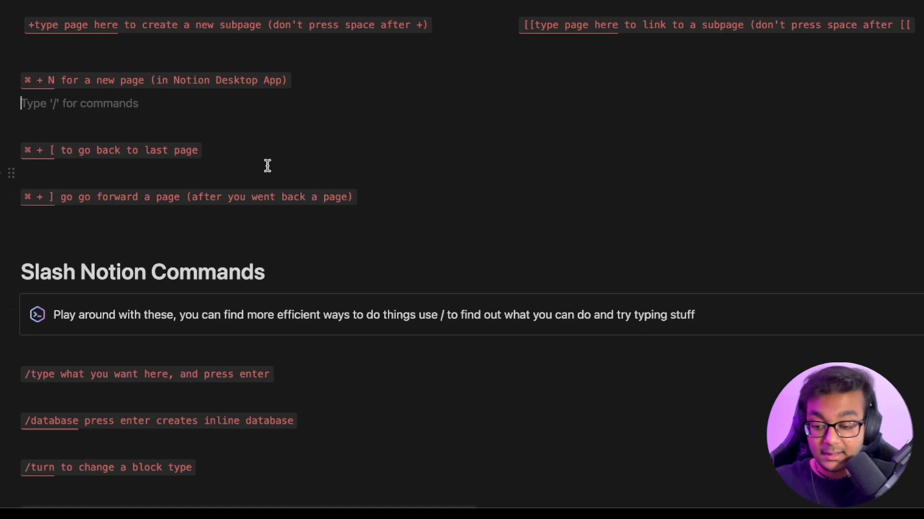
pyautogui.click(239, 148)
pyautogui.scroll(-4, 250, 74)
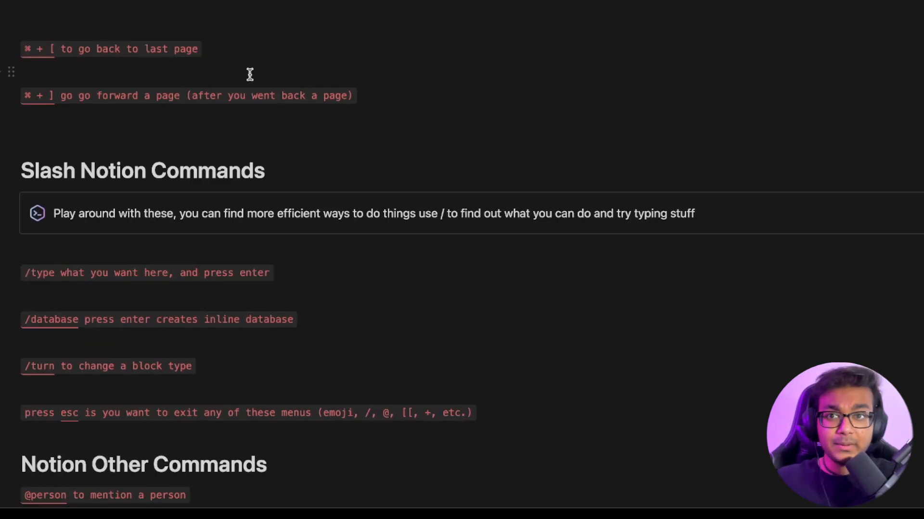
pyautogui.press('Return')
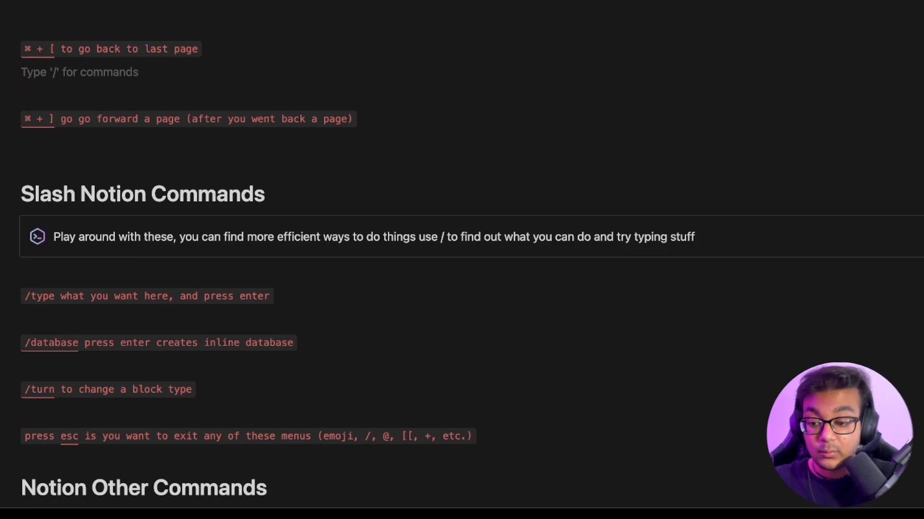
# - Review the shortcut lines for opening a new page and for going back or forward a page
pyautogui.scroll(-1, 471, 267)
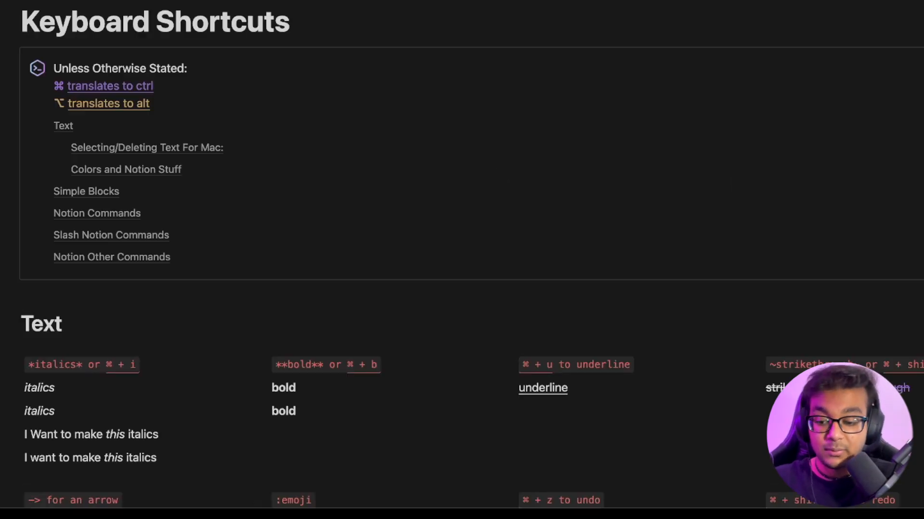
pyautogui.scroll(-15, 152, 173)
pyautogui.scroll(-3, 150, 175)
pyautogui.scroll(12, 150, 175)
pyautogui.scroll(-4, 150, 174)
pyautogui.scroll(1, 150, 175)
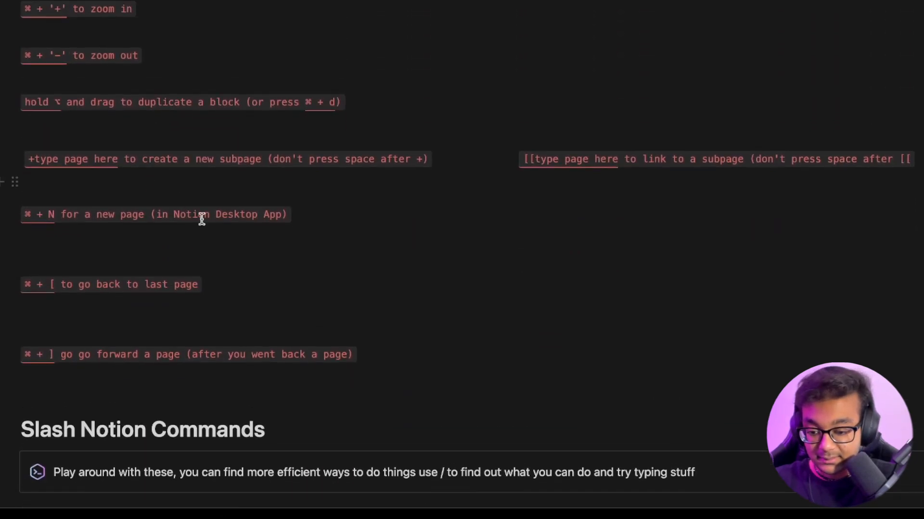
pyautogui.moveTo(394, 354); pyautogui.dragTo(66, 356)
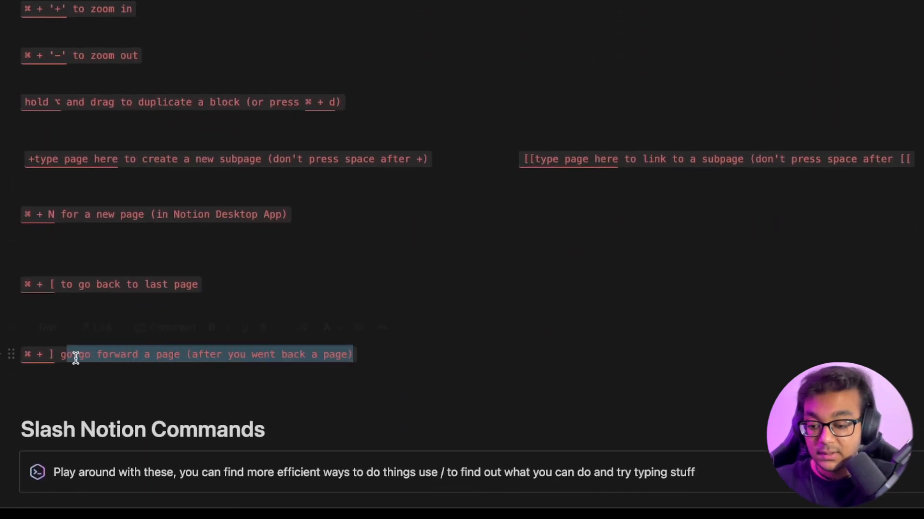
pyautogui.press('Right')
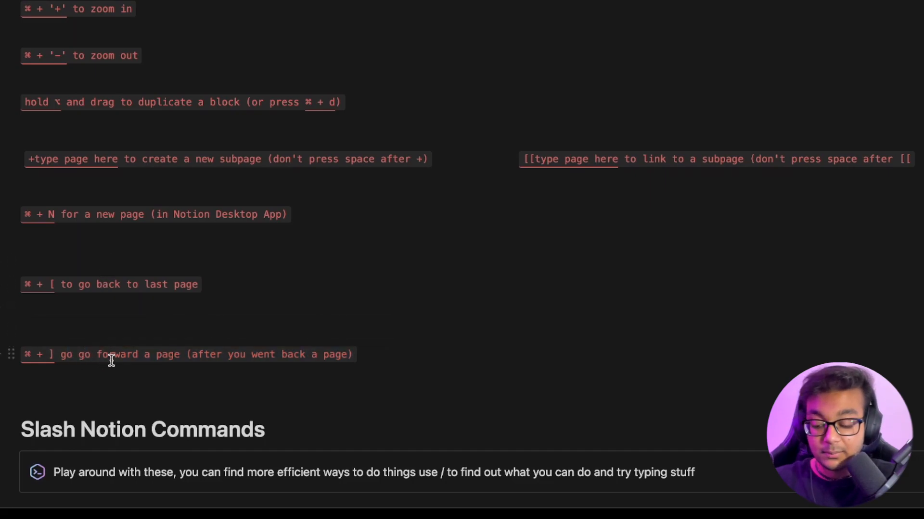
pyautogui.click(146, 286)
pyautogui.press('Down')
pyautogui.press('Down')
pyautogui.press('Down')
pyautogui.press('Up')
pyautogui.press('Up')
pyautogui.press('Up')
pyautogui.scroll(1, 338, 304)
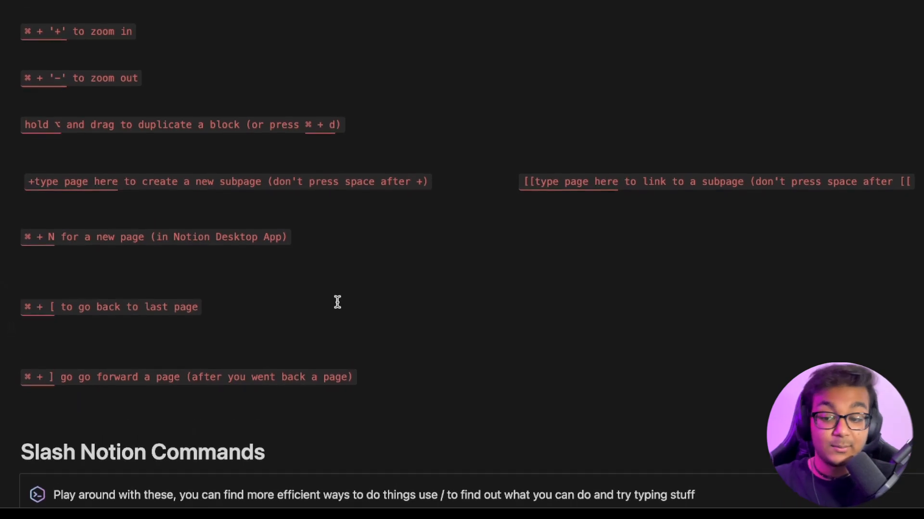
# - Try a toggle under the first Slash Notion Commands instruction with > and with /toggl, and clear the line
pyautogui.scroll(-9, 337, 303)
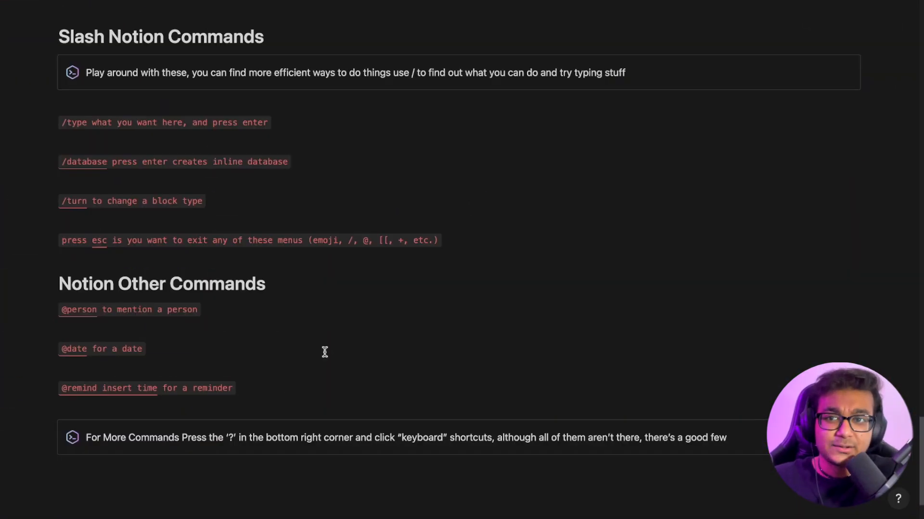
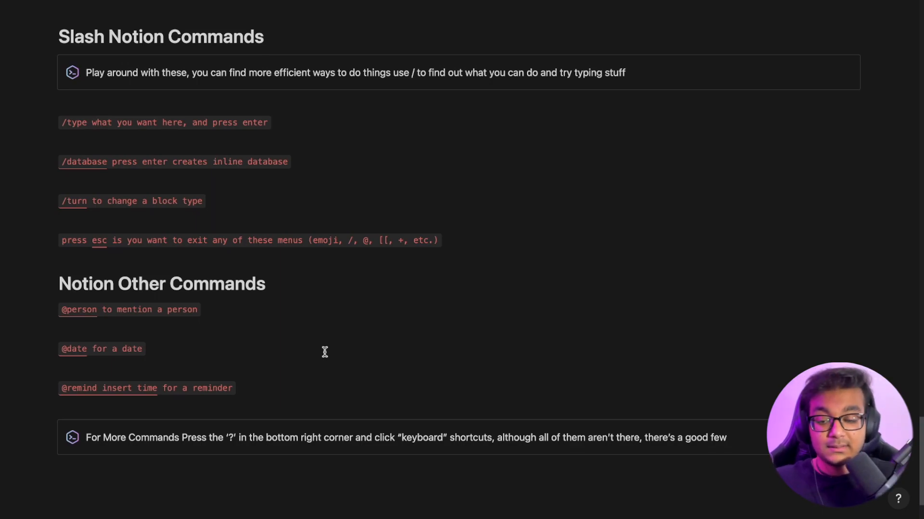
pyautogui.click(289, 147)
pyautogui.press('Return')
pyautogui.write('>')
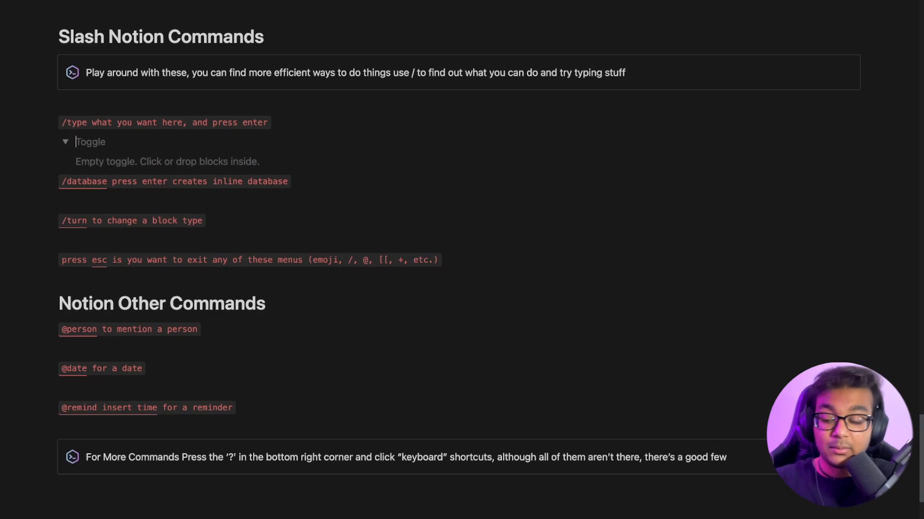
pyautogui.press('BackSpace')
pyautogui.write('/toggl')
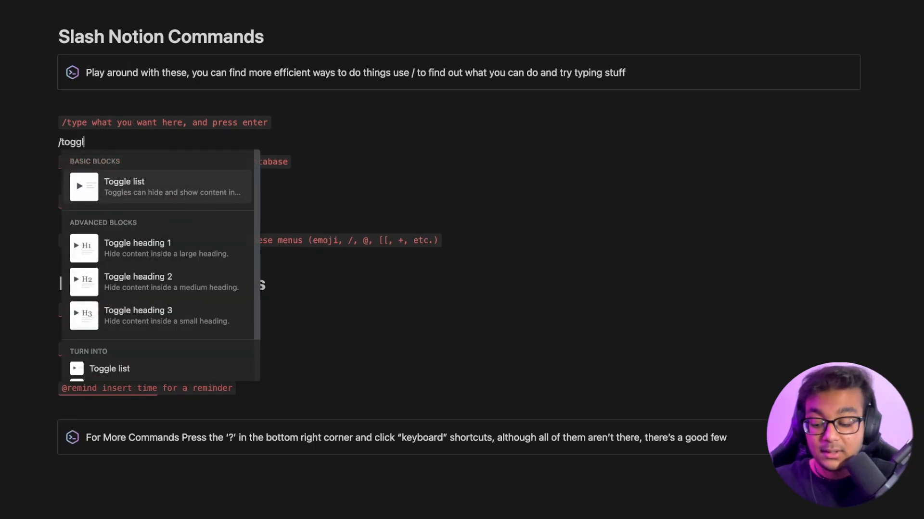
pyautogui.press('BackSpace')
pyautogui.press('BackSpace')
pyautogui.press('BackSpace')
pyautogui.press('BackSpace')
pyautogui.press('BackSpace')
pyautogui.press('BackSpace')
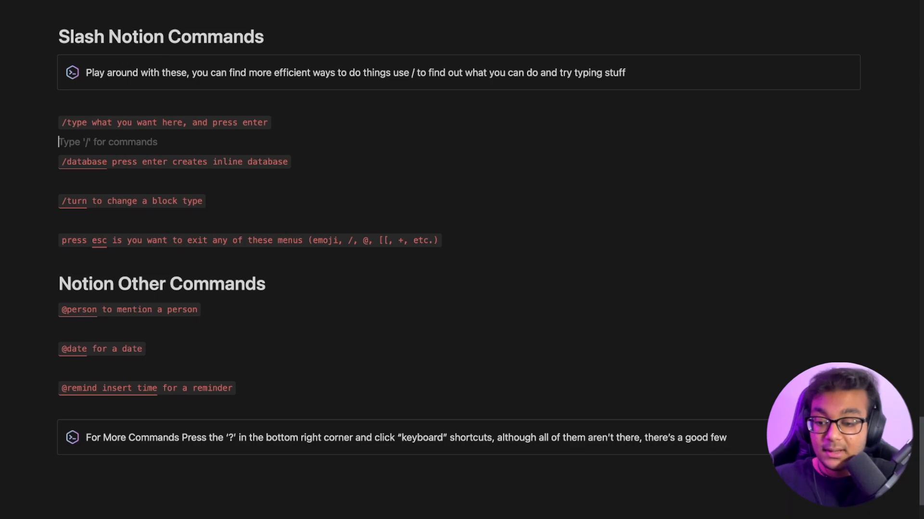
# - Insert a Heading 1 with /head under the first slash instruction, undo it and erase the command text
pyautogui.write('/')
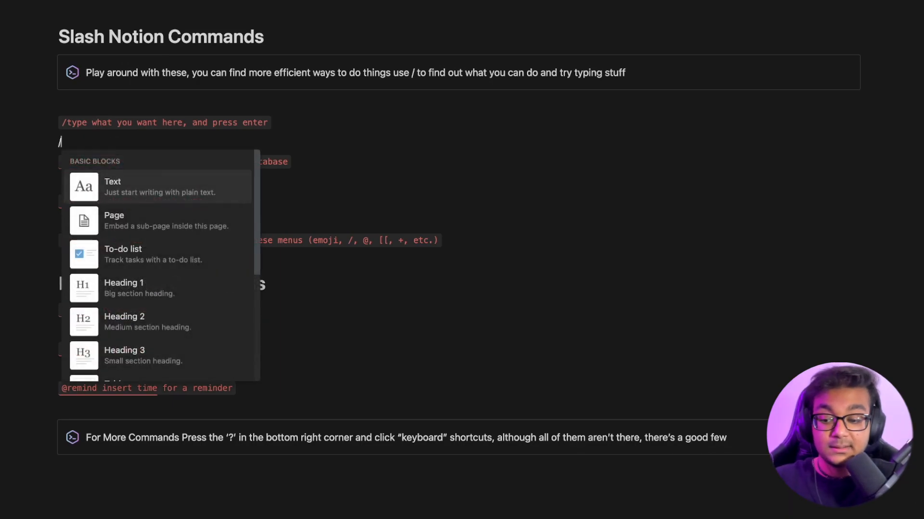
pyautogui.write('head')
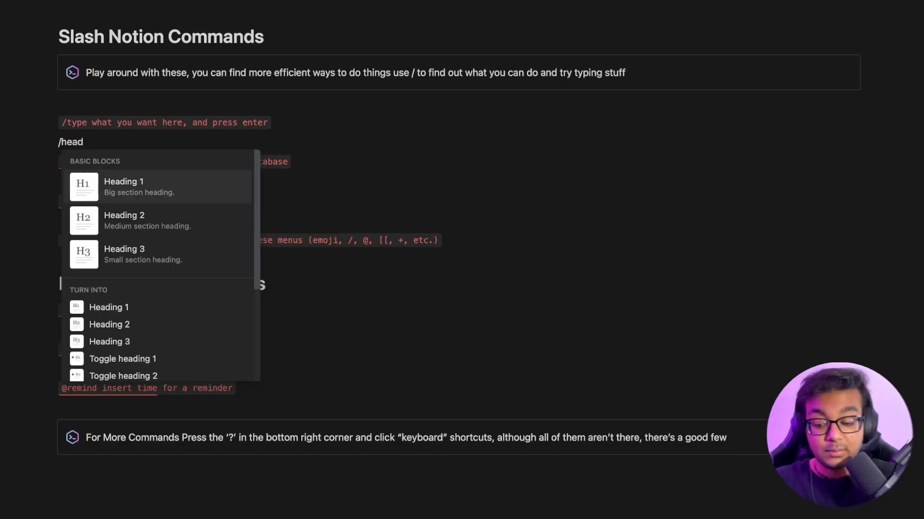
pyautogui.press('Return')
pyautogui.hotkey('ctrl', 'z')
pyautogui.press('BackSpace')
pyautogui.press('BackSpace')
pyautogui.press('BackSpace')
pyautogui.press('BackSpace')
pyautogui.press('BackSpace')
# - Insert a gallery database view under the /database instruction, close its data source selection, undo it and erase the command name
pyautogui.click(210, 180)
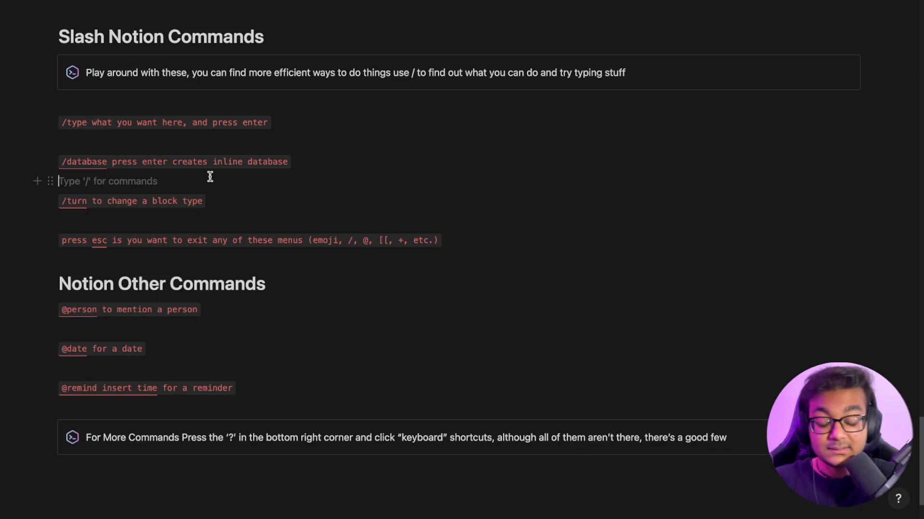
pyautogui.write('/galle')
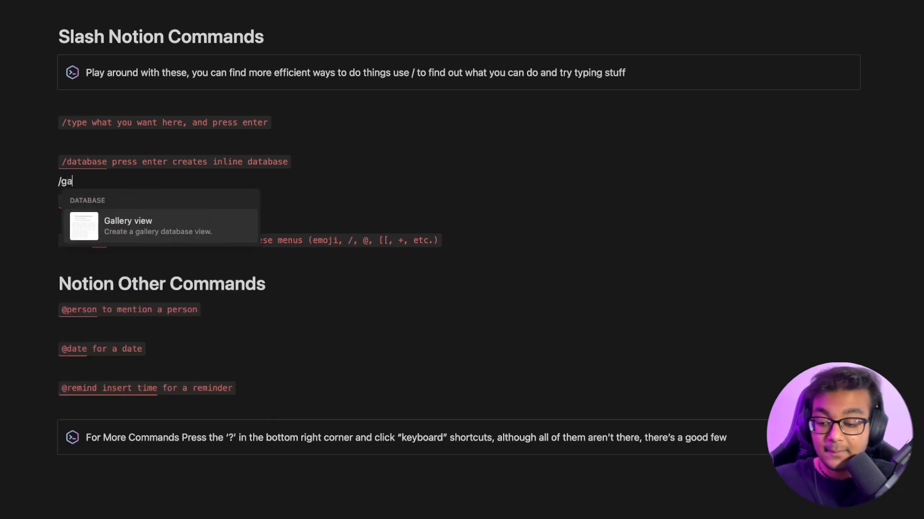
pyautogui.press('Return')
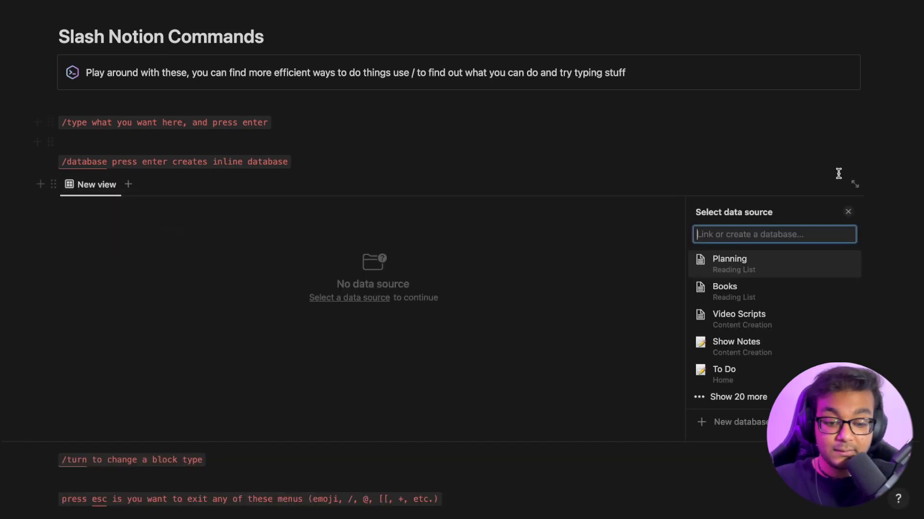
pyautogui.click(848, 212)
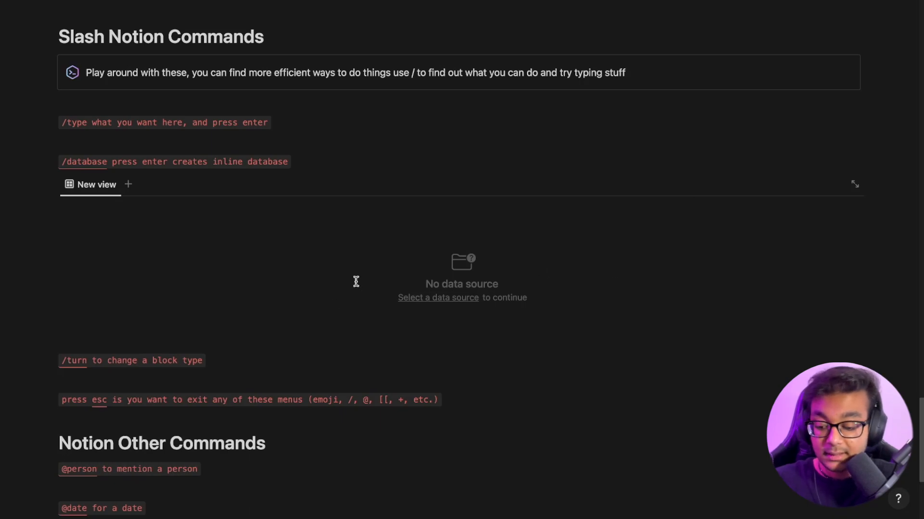
pyautogui.press('super+z')
pyautogui.press('BackSpace')
pyautogui.press('BackSpace')
pyautogui.press('BackSpace')
pyautogui.press('BackSpace')
pyautogui.press('BackSpace')
# - Look up the Table view option with /table view under the /database instruction and erase the command text
pyautogui.write('table')
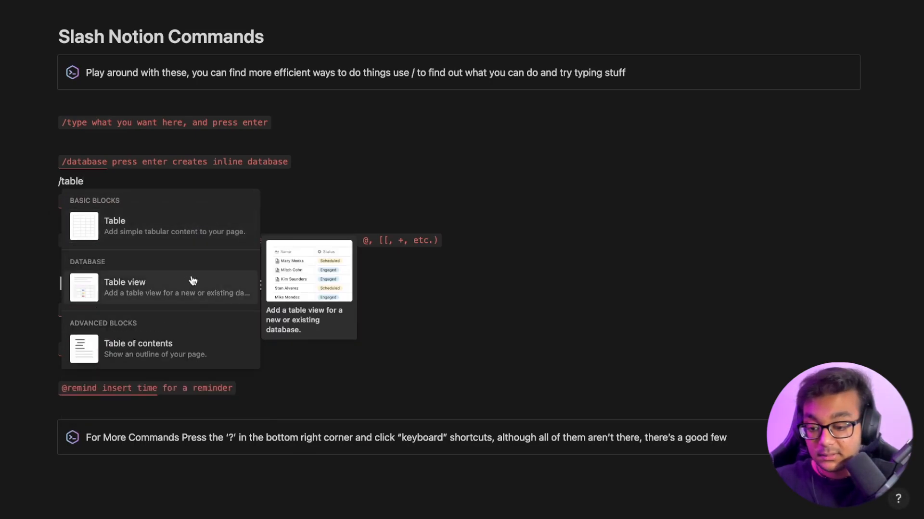
pyautogui.write(' view')
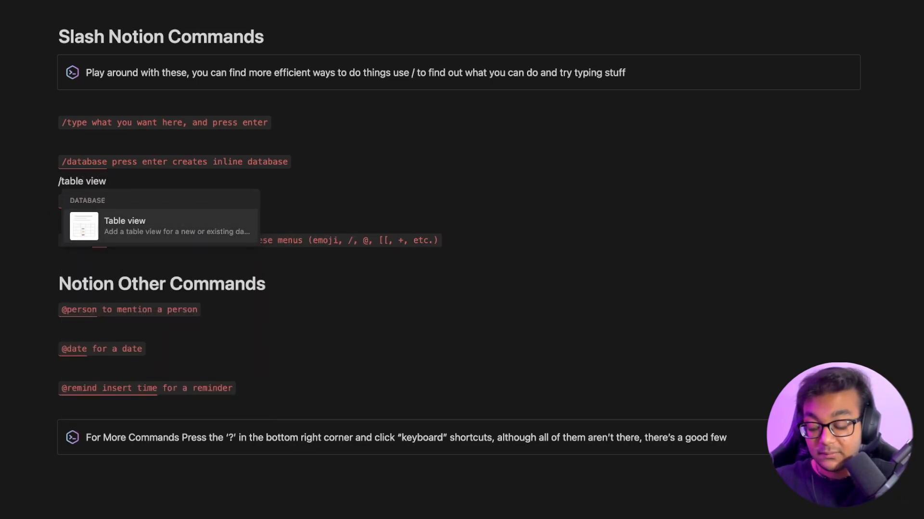
pyautogui.press('BackSpace')
pyautogui.press('BackSpace')
pyautogui.press('BackSpace')
pyautogui.press('BackSpace')
pyautogui.press('BackSpace')
pyautogui.press('BackSpace')
pyautogui.press('BackSpace')
pyautogui.press('BackSpace')
pyautogui.press('BackSpace')
pyautogui.press('BackSpace')
pyautogui.press('BackSpace')
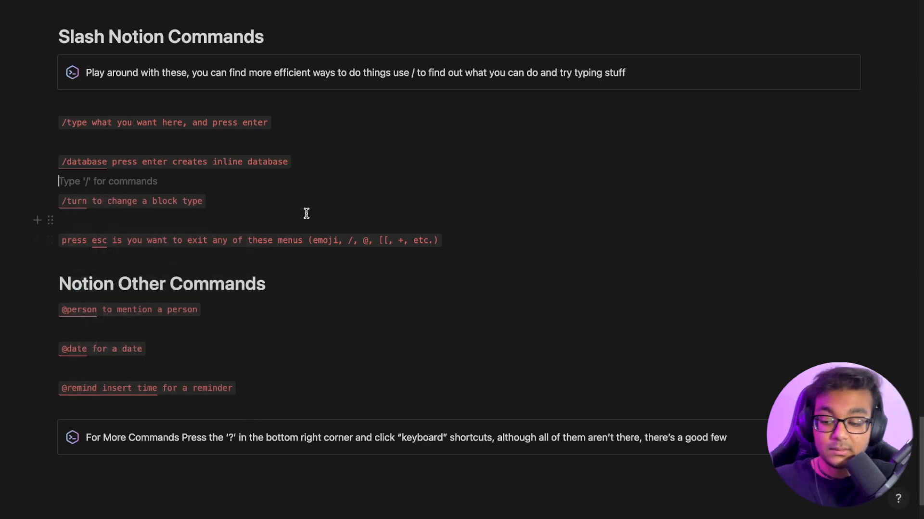
# - Add a new line under the /turn instruction and make it a Heading 1 with /1
pyautogui.click(217, 219)
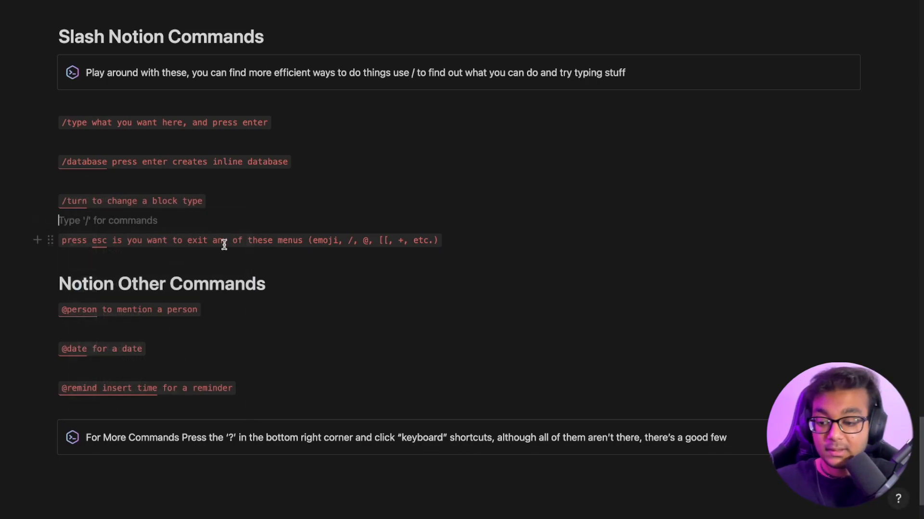
pyautogui.press('Return')
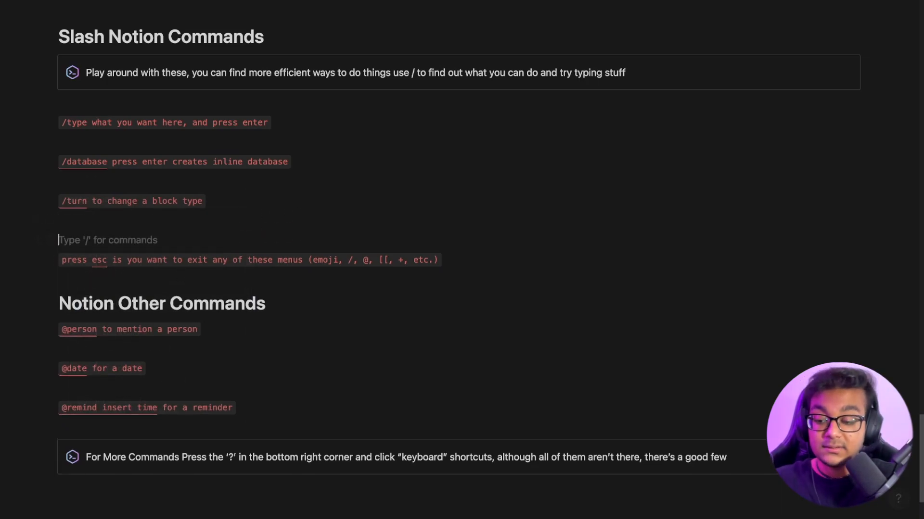
pyautogui.press('Up')
pyautogui.press('Return')
pyautogui.write('/1')
pyautogui.press('Return')
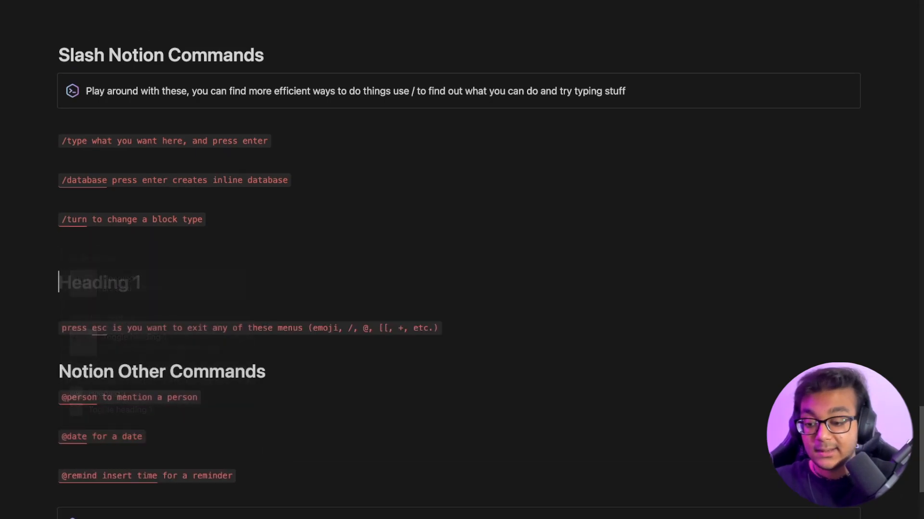
# - Convert the empty Heading 1 block into a Heading 2 with /turn2
pyautogui.write('/turn')
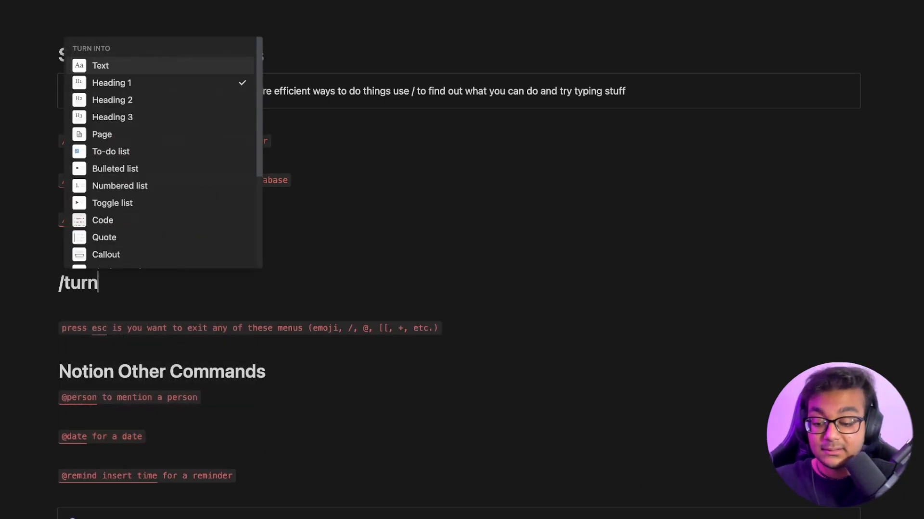
pyautogui.write('2')
pyautogui.press('Return')
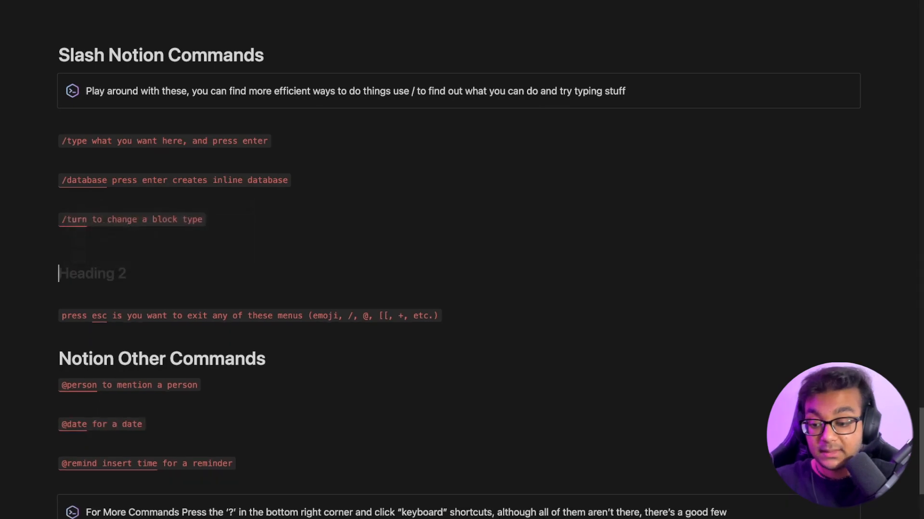
# - Convert the empty Heading 2 block into a toggle list with /turntogg, correcting the mistyped command
pyautogui.write('/turngog')
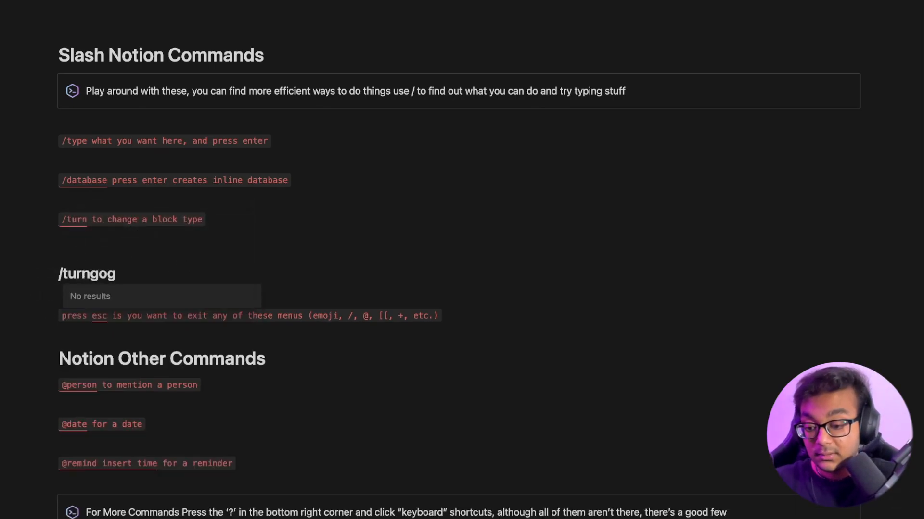
pyautogui.press('BackSpace')
pyautogui.press('BackSpace')
pyautogui.press('BackSpace')
pyautogui.write('togg')
pyautogui.press('Return')
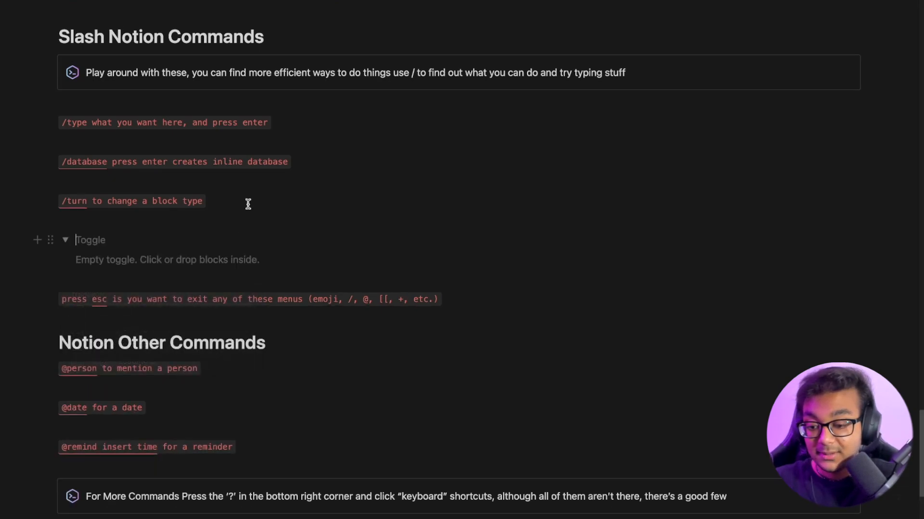
# - Convert the toggle into a bulleted list with /turnbull and undo the block type changes under the /turn instruction
pyautogui.write('/turnbull')
pyautogui.press('Return')
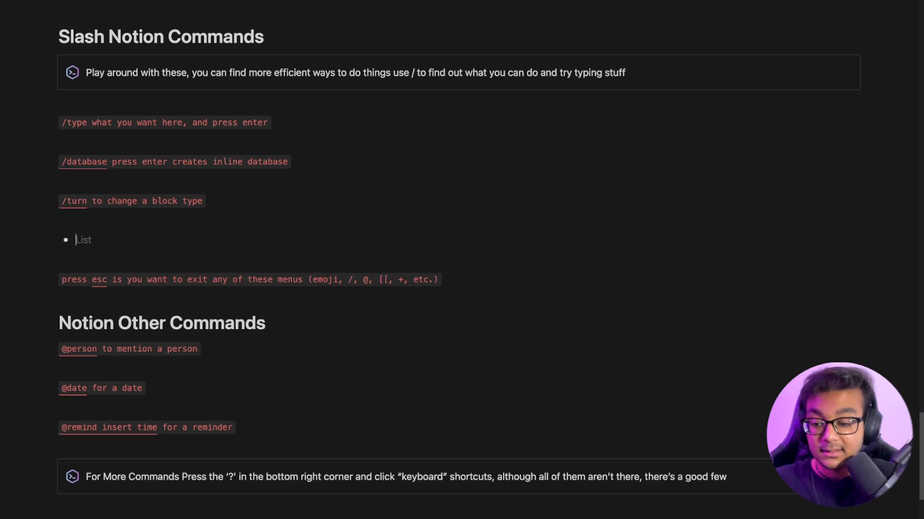
pyautogui.hotkey('ctrl', 'z')
pyautogui.hotkey('ctrl', 'z')
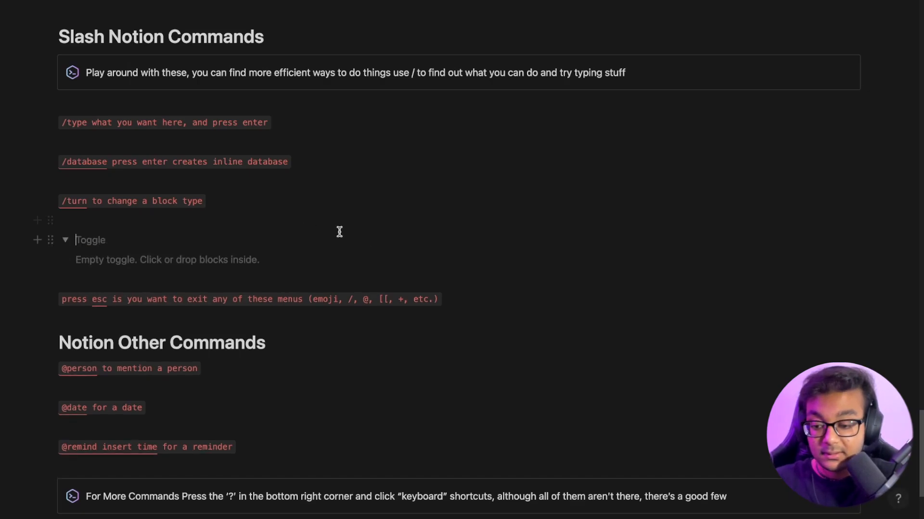
pyautogui.hotkey('ctrl', 'z')
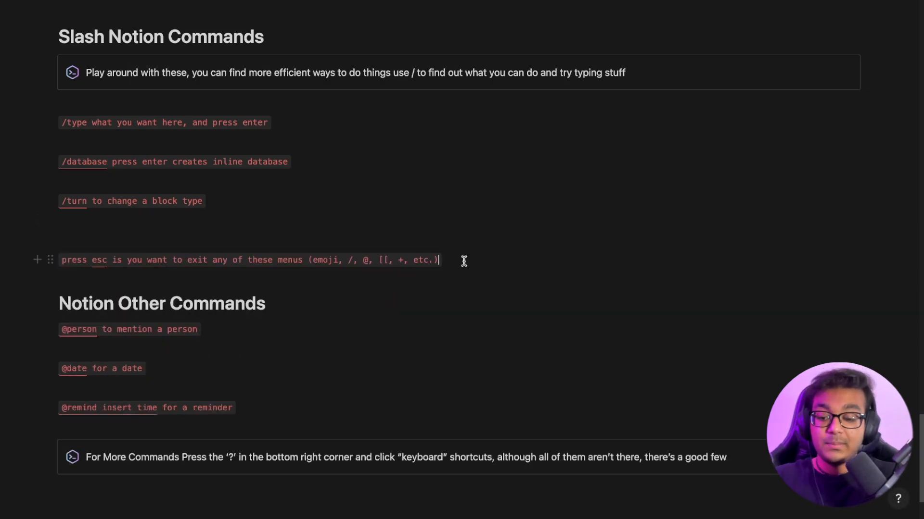
# - Start an emoji search with a colon on a new line under the esc instruction, exit the emoji menu and erase the text
pyautogui.press('Return')
pyautogui.write(':')
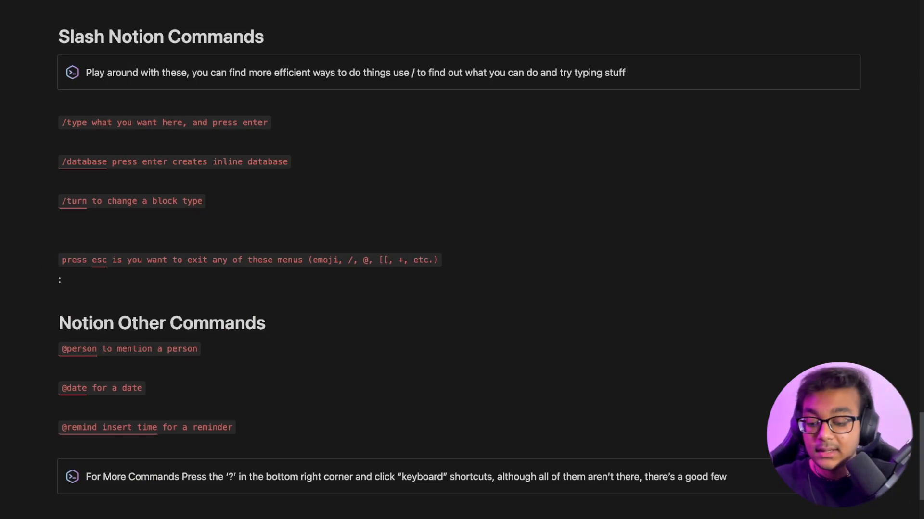
pyautogui.write('fia')
pyautogui.press('BackSpace')
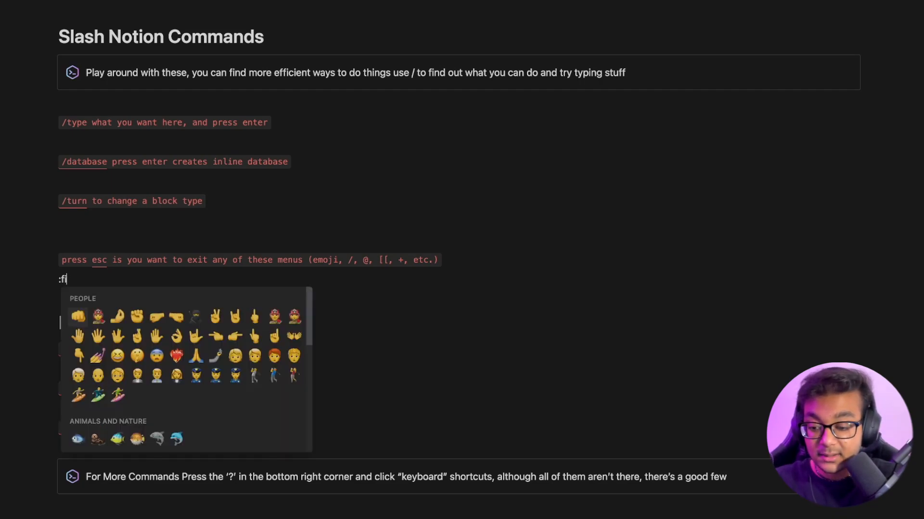
pyautogui.write('ame')
pyautogui.press('Escape')
pyautogui.press('BackSpace')
pyautogui.press('BackSpace')
pyautogui.press('BackSpace')
pyautogui.press('BackSpace')
pyautogui.press('BackSpace')
pyautogui.press('BackSpace')
# - Write "and/or" under the esc instruction, dismiss the slash menu and erase the text
pyautogui.write('/')
pyautogui.press('BackSpace')
pyautogui.write('and/or')
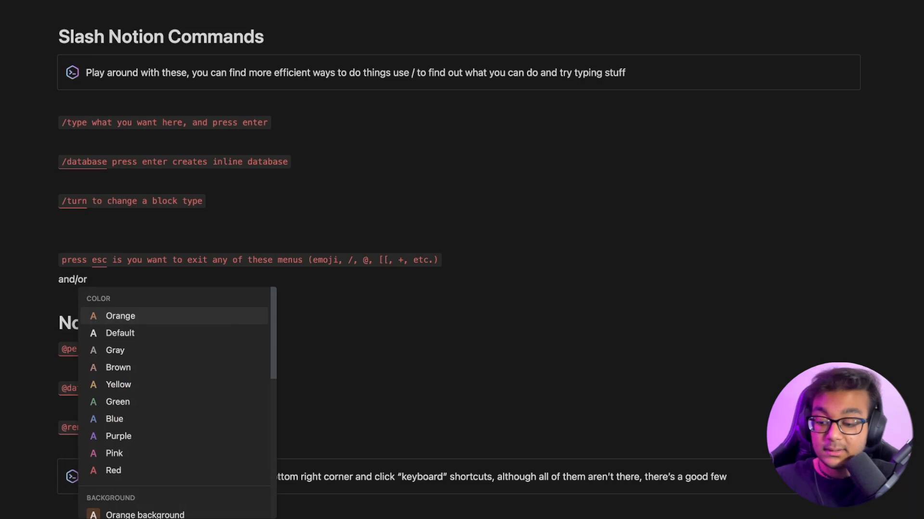
pyautogui.press('Escape')
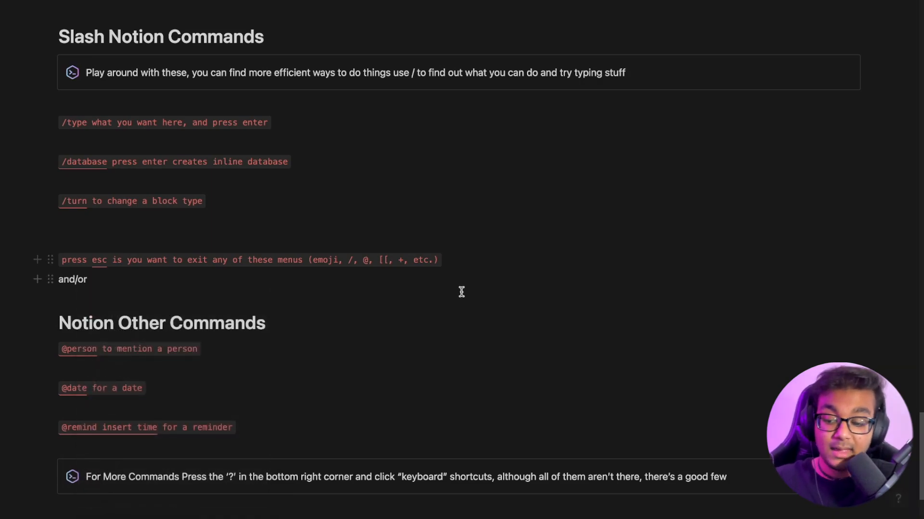
pyautogui.press('BackSpace')
pyautogui.press('BackSpace')
pyautogui.press('BackSpace')
pyautogui.press('BackSpace')
pyautogui.press('BackSpace')
pyautogui.press('BackSpace')
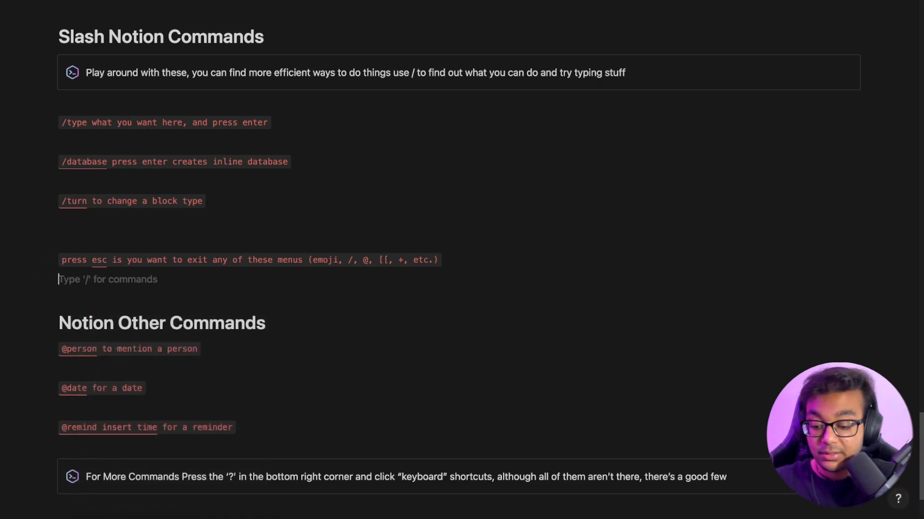
# - Try the @, [[ and + triggers under the esc instruction, exiting their menus with Escape, and clear the line
pyautogui.write('@')
pyautogui.press('Escape')
pyautogui.press('BackSpace')
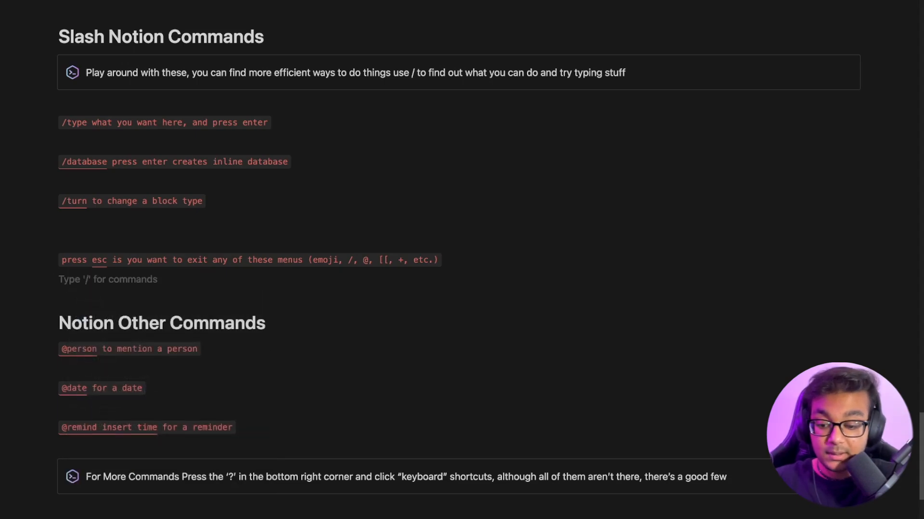
pyautogui.write('[[')
pyautogui.press('Escape')
pyautogui.write('+')
pyautogui.press('BackSpace')
pyautogui.write('+ald;skfja')
pyautogui.press('Escape')
pyautogui.press('super+a')
pyautogui.press('BackSpace')
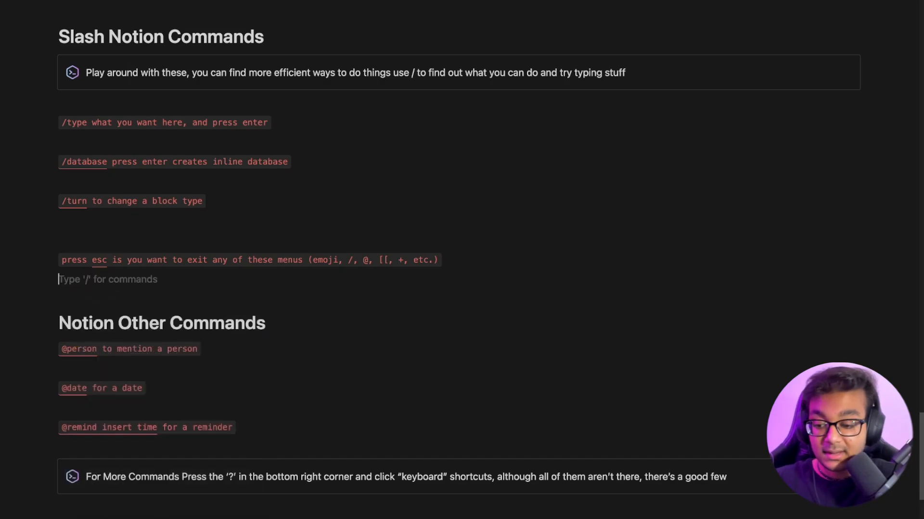
# - Select the whole esc instruction block, show its block actions and dismiss them without choosing one
pyautogui.scroll(1, 467, 279)
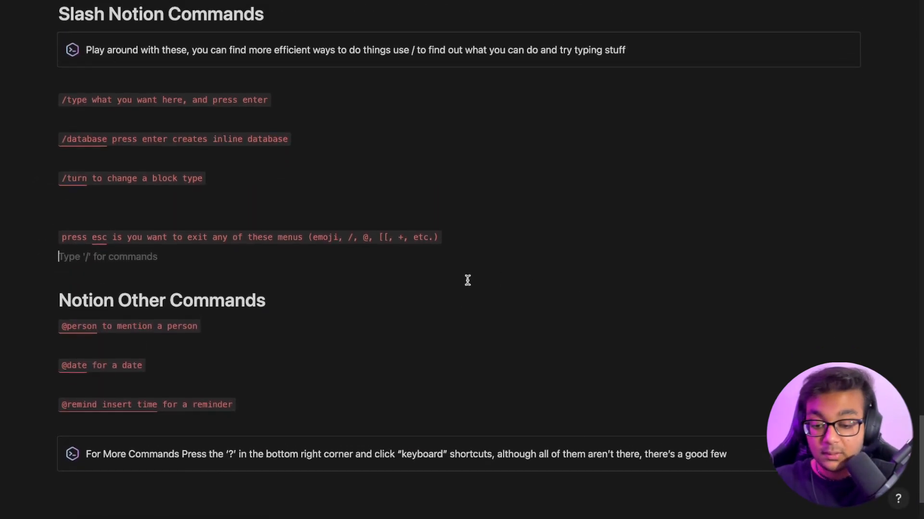
pyautogui.click(471, 273)
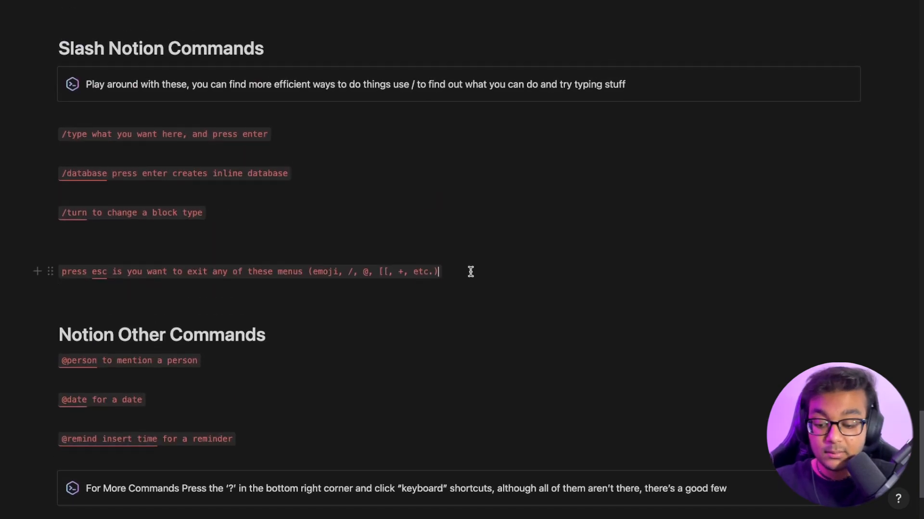
pyautogui.press('Escape')
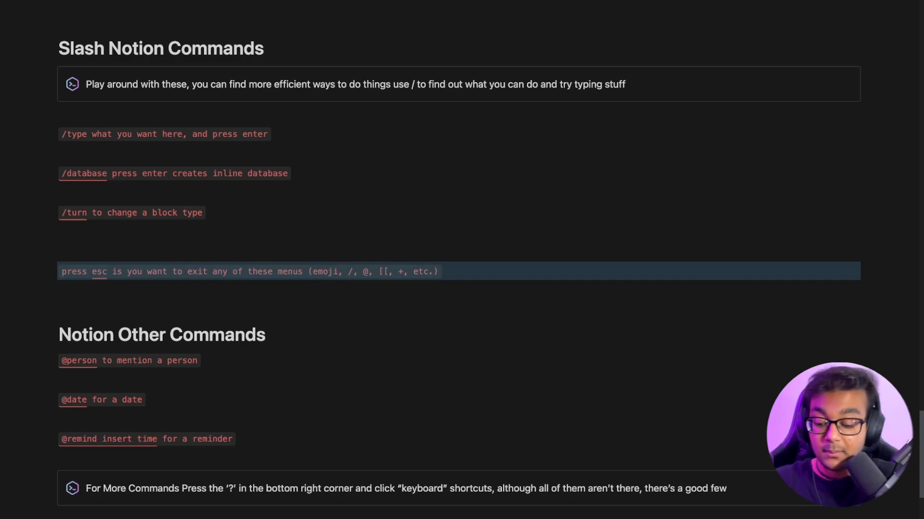
pyautogui.press('super+slash')
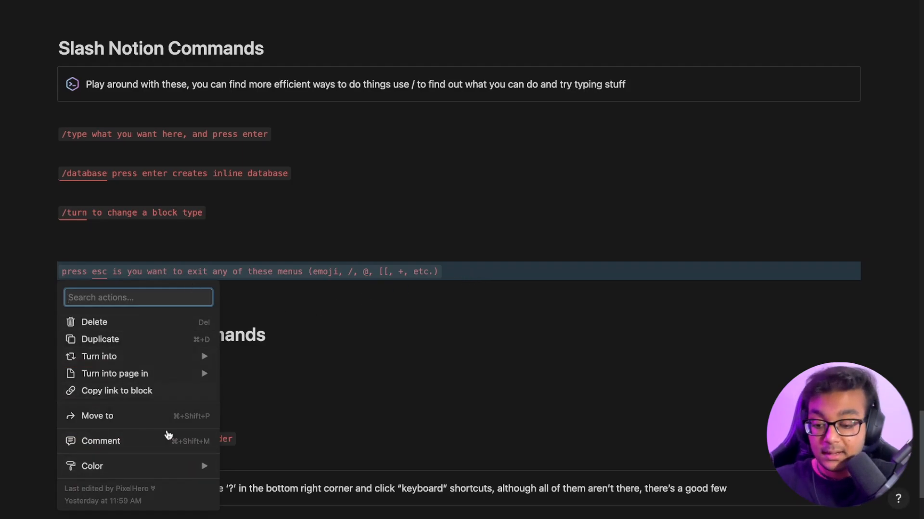
pyautogui.click(468, 271)
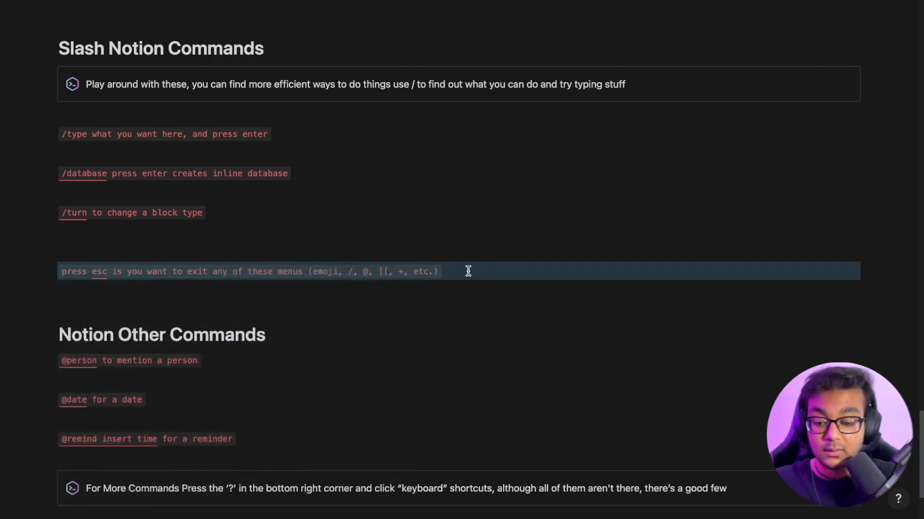
pyautogui.click(439, 299)
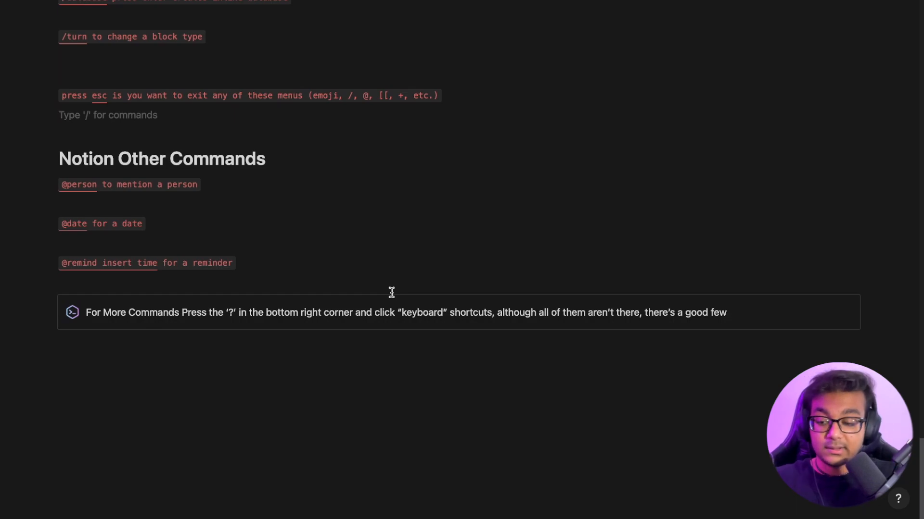
pyautogui.click(220, 190)
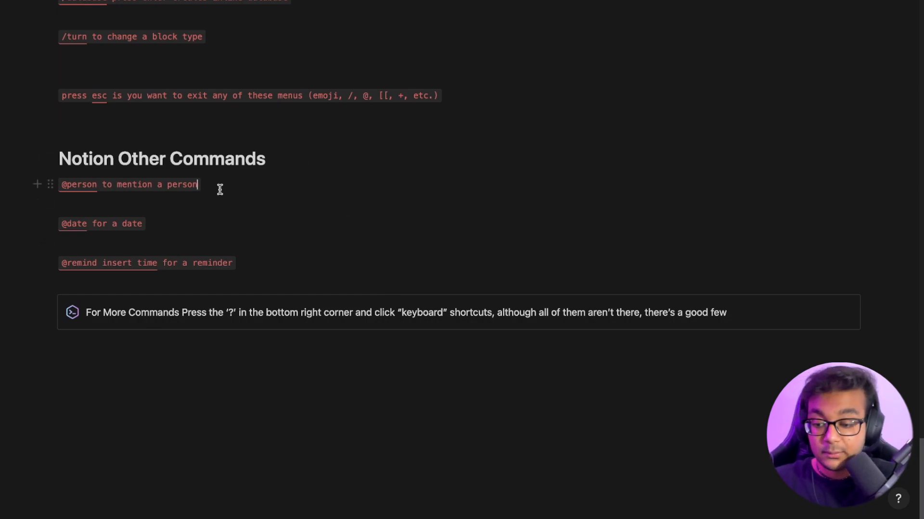
pyautogui.press('Return')
pyautogui.write('@')
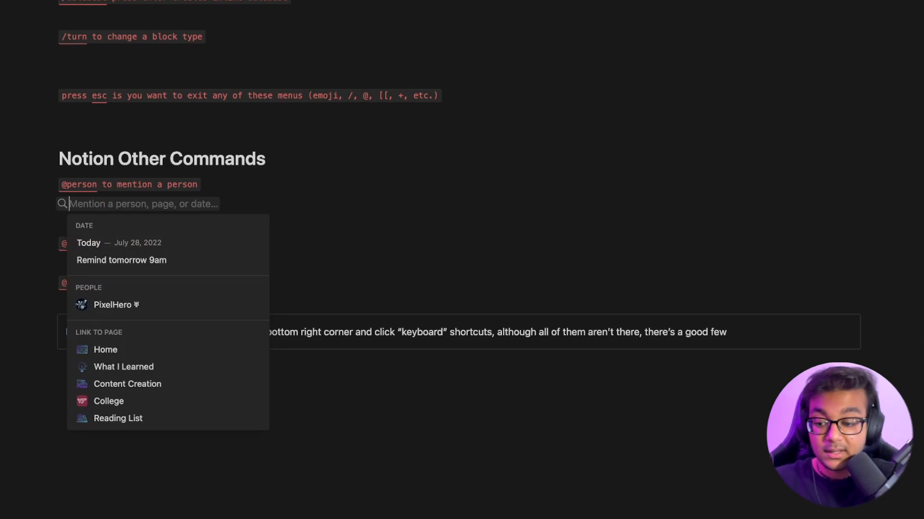
pyautogui.write('Friend')
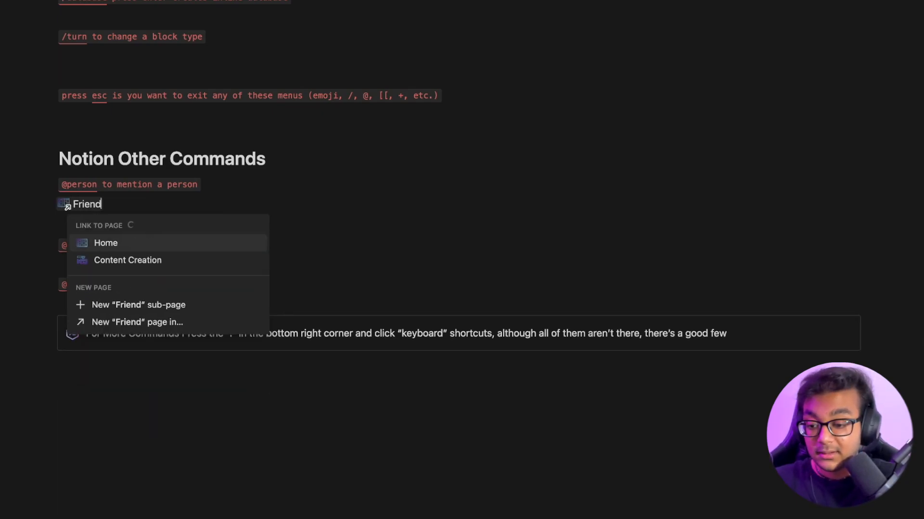
pyautogui.hotkey('alt', 'BackSpace')
pyautogui.press('Escape')
pyautogui.press('BackSpace')
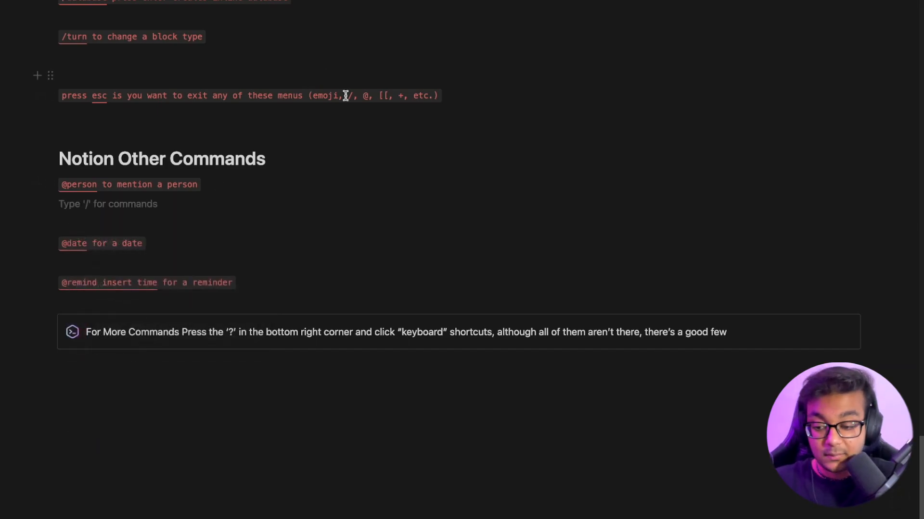
pyautogui.click(231, 245)
pyautogui.press('Return')
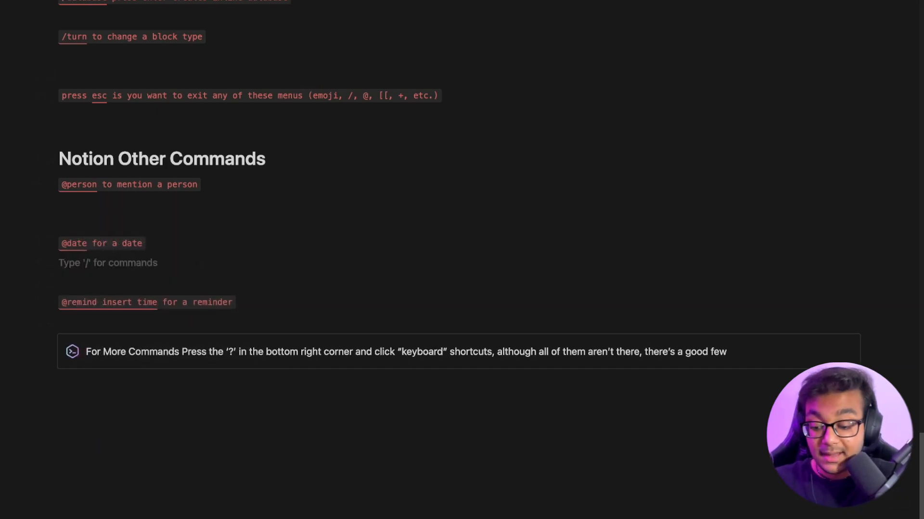
pyautogui.write('@Today')
pyautogui.press('BackSpace')
pyautogui.press('BackSpace')
pyautogui.press('BackSpace')
pyautogui.press('BackSpace')
pyautogui.write('omorro')
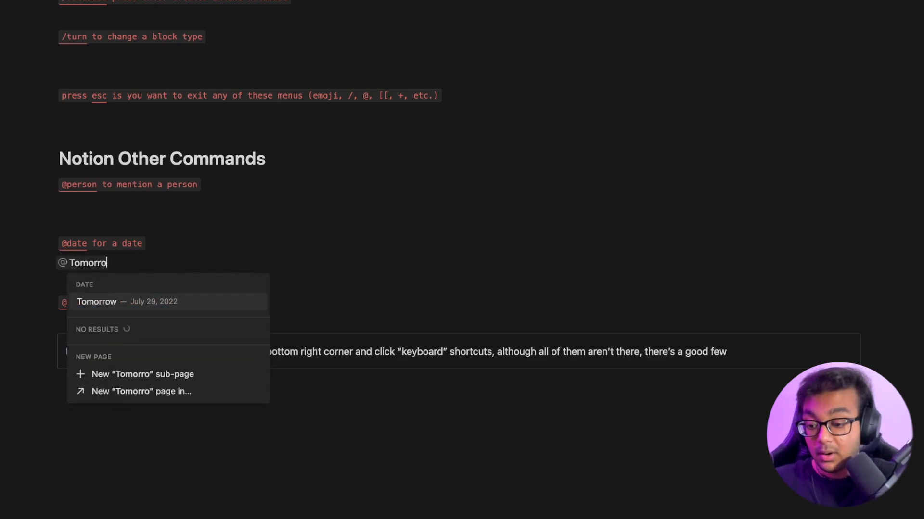
pyautogui.press('Return')
pyautogui.click(85, 262)
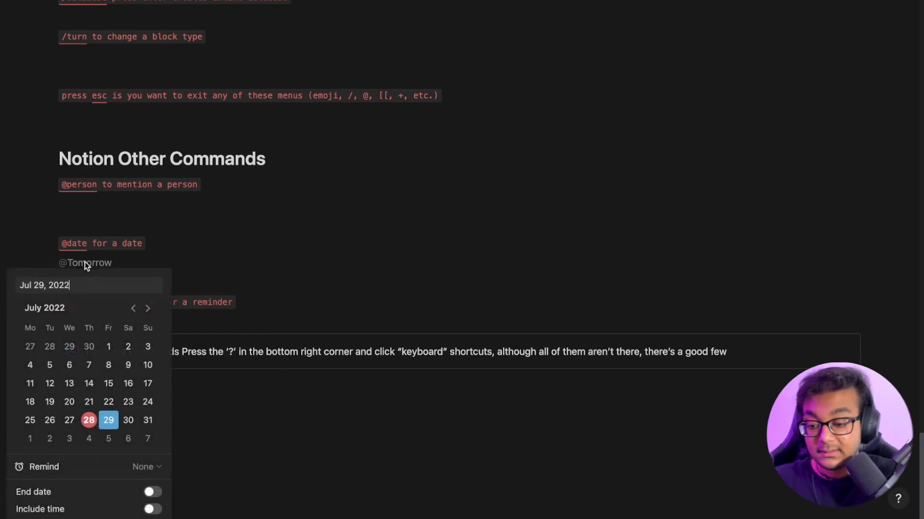
pyautogui.click(249, 319)
pyautogui.click(252, 306)
pyautogui.scroll(-1, 253, 305)
pyautogui.press('Return')
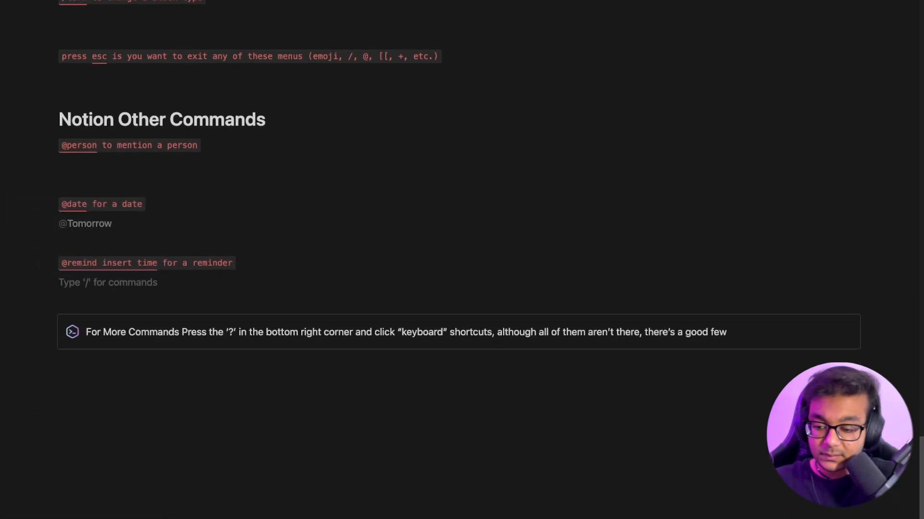
pyautogui.write('@')
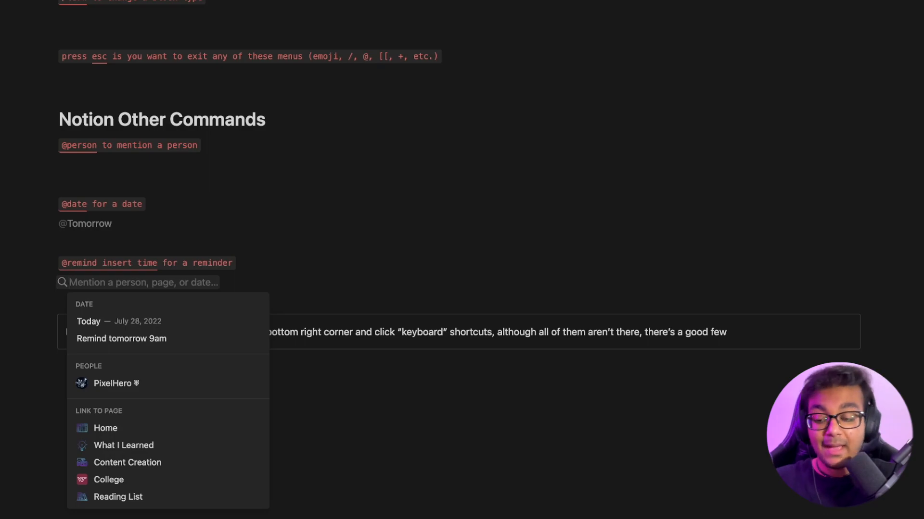
pyautogui.press('Escape')
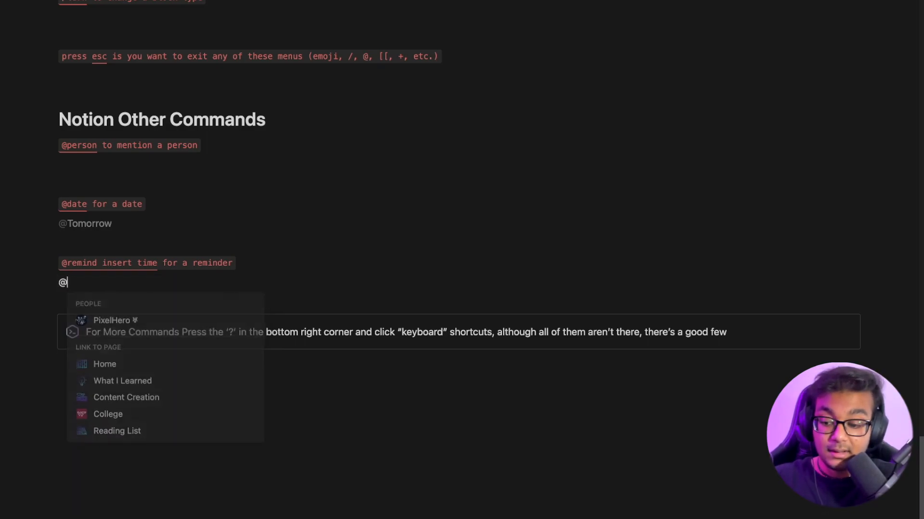
pyautogui.press('BackSpace')
pyautogui.write('@remind')
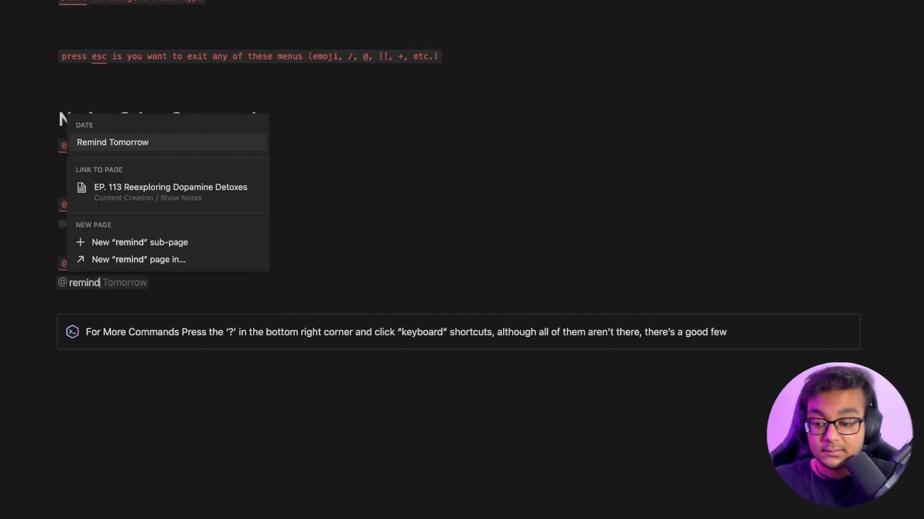
pyautogui.press('Return')
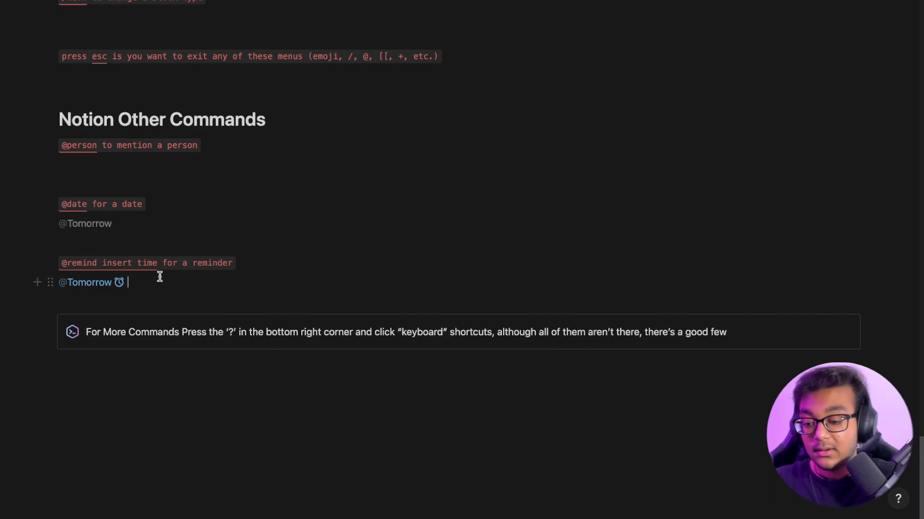
# - Set the reminder's date to July 31, 2022, and delete the whole reminder line
pyautogui.click(104, 284)
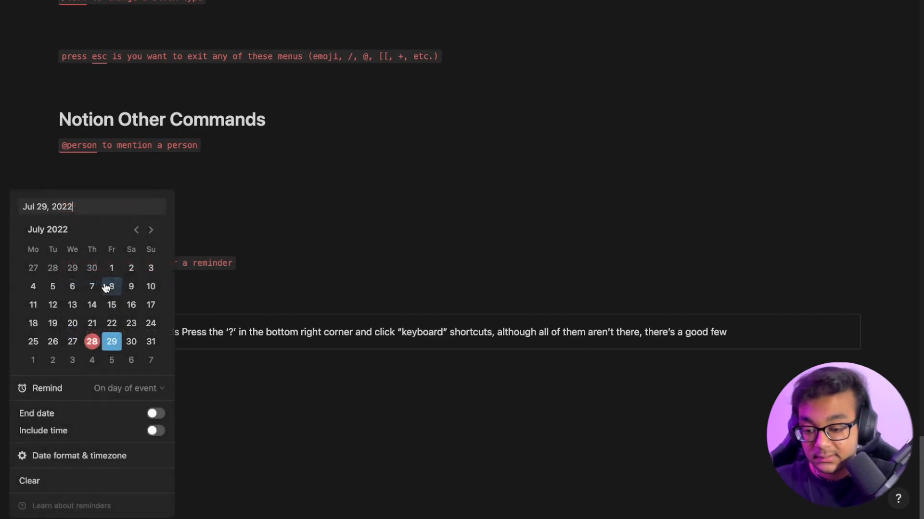
pyautogui.click(150, 342)
pyautogui.click(284, 238)
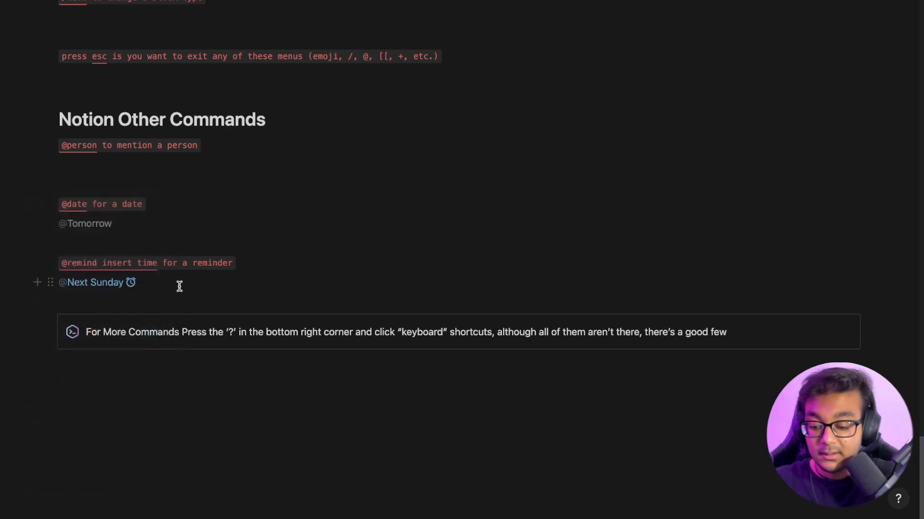
pyautogui.press('Escape')
pyautogui.press('BackSpace')
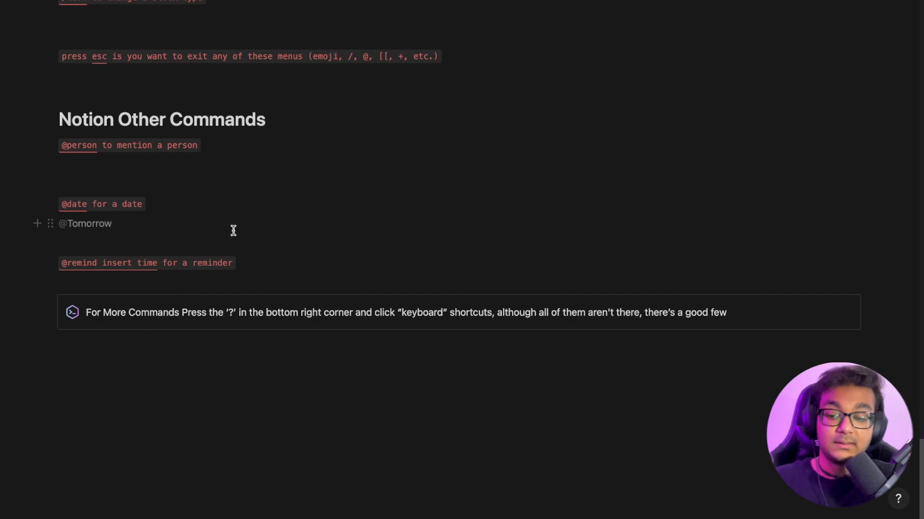
# - Review the Keyboard Shortcuts page's contents list and its text, selection, color and block shortcut sections
pyautogui.scroll(20, 233, 227)
pyautogui.scroll(-15, 234, 230)
pyautogui.scroll(15, 233, 230)
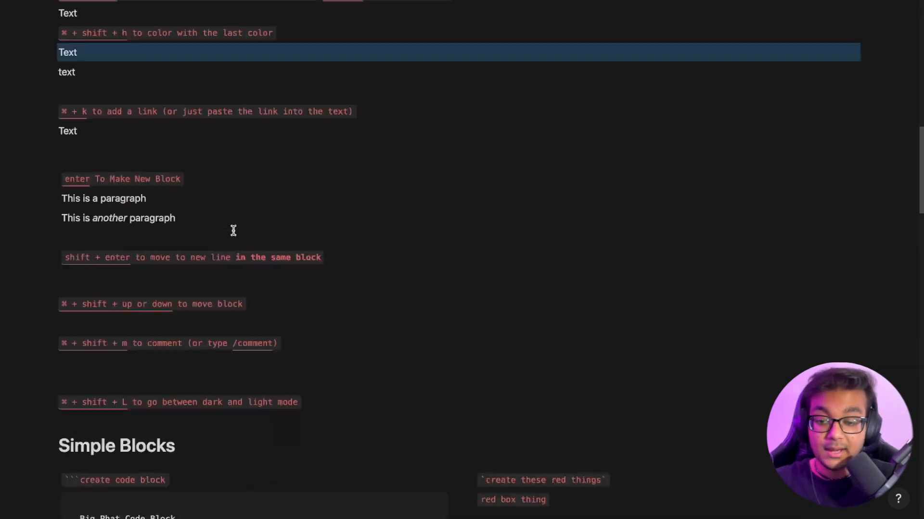
pyautogui.scroll(-2, 233, 217)
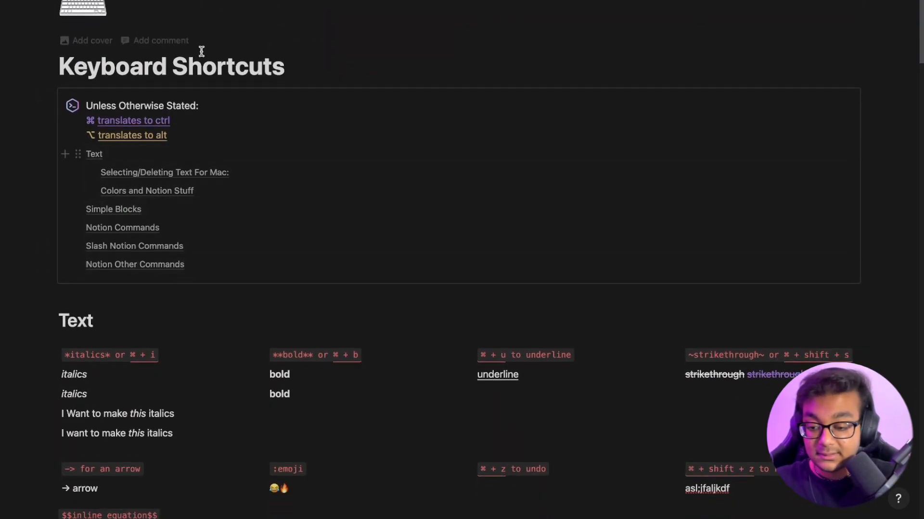
pyautogui.scroll(-20, 178, 98)
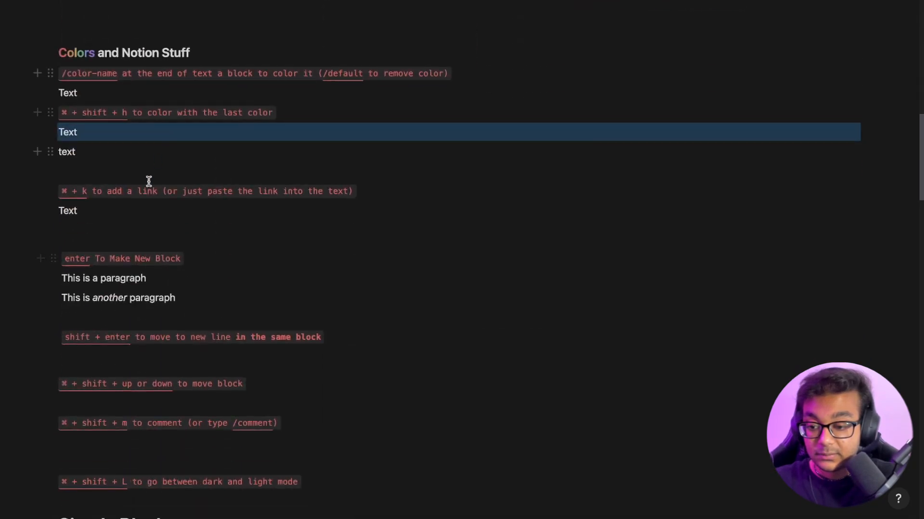
pyautogui.scroll(-8, 137, 205)
pyautogui.scroll(20, 138, 205)
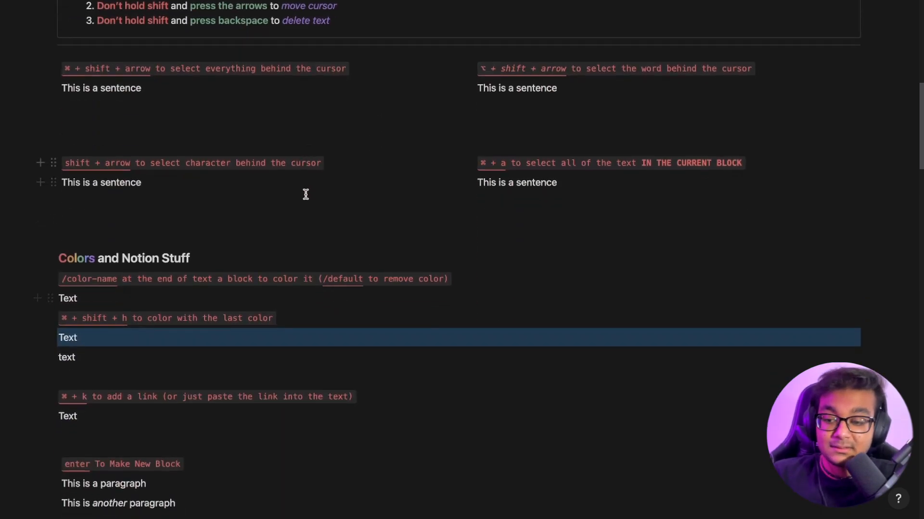
# - Move the cursor three words back and two words forward in "This is a sentence" under the ⌘ + shift + arrow instruction
pyautogui.scroll(1, 305, 183)
pyautogui.click(199, 128)
pyautogui.hotkey('alt', 'Left')
pyautogui.hotkey('alt', 'Left')
pyautogui.hotkey('alt', 'Left')
pyautogui.hotkey('alt', 'Right')
pyautogui.hotkey('alt', 'Right')
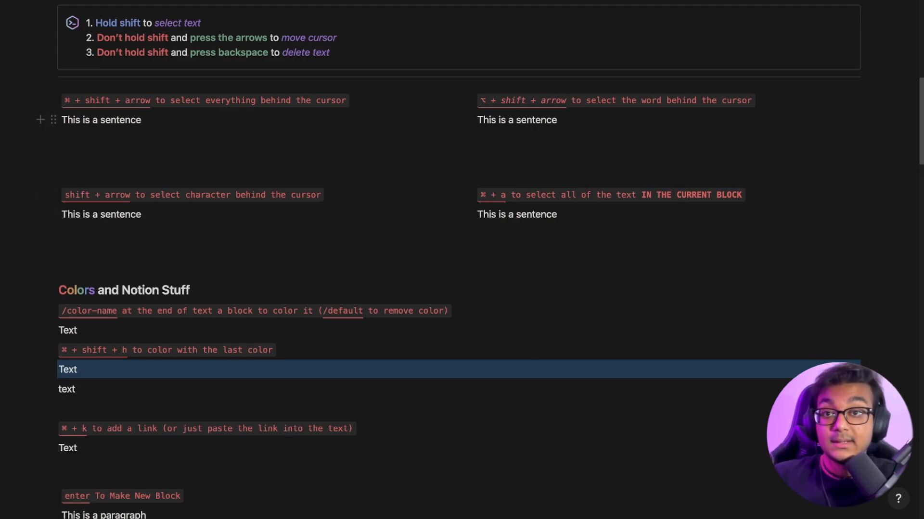